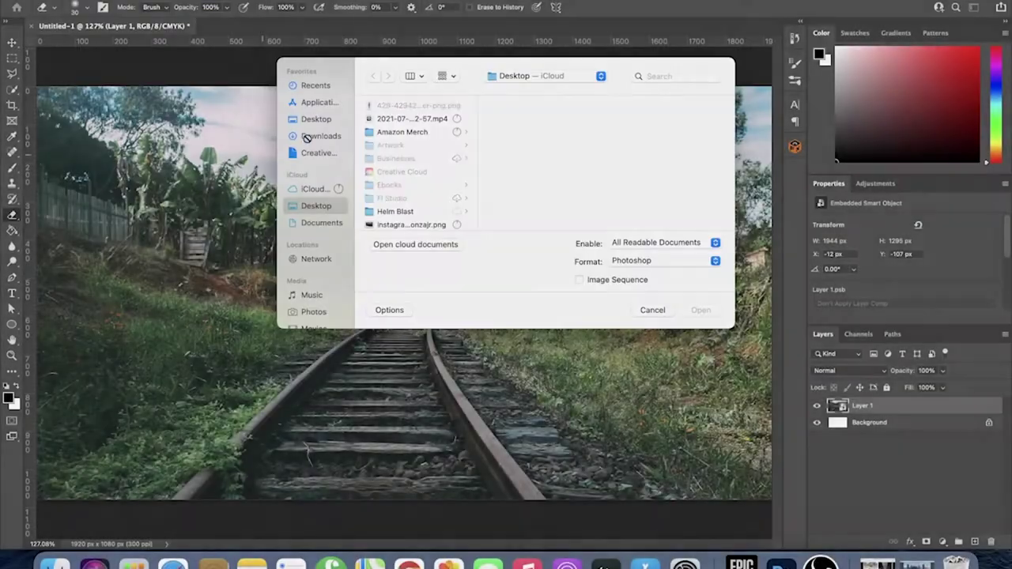
- Open the locomotive image and rotate and reshape it to sit beside the tracks
left_click(703, 312)
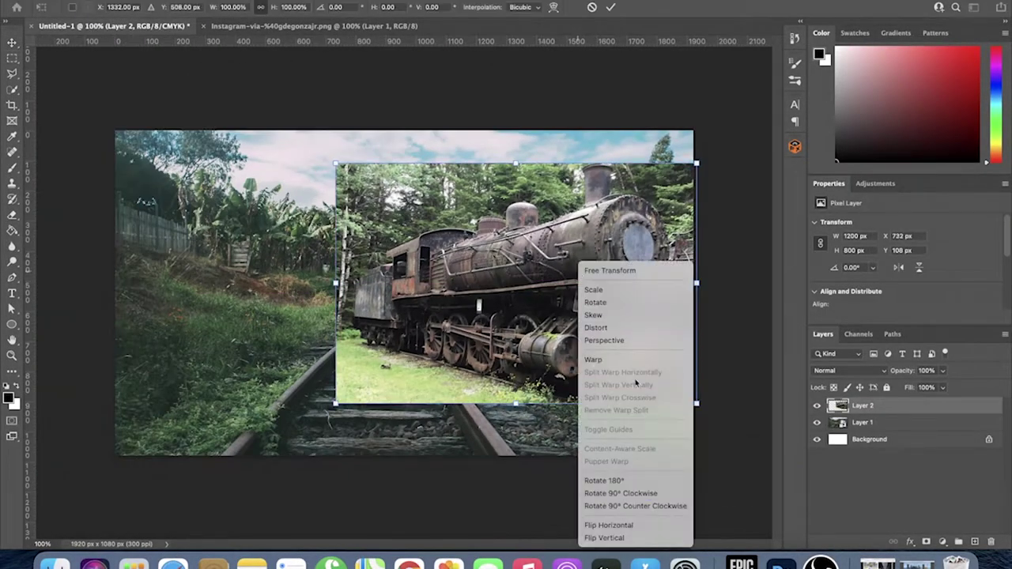
mouse_move(706, 431)
left_mouse_down()
mouse_move(715, 444)
mouse_move(679, 282)
left_mouse_up()
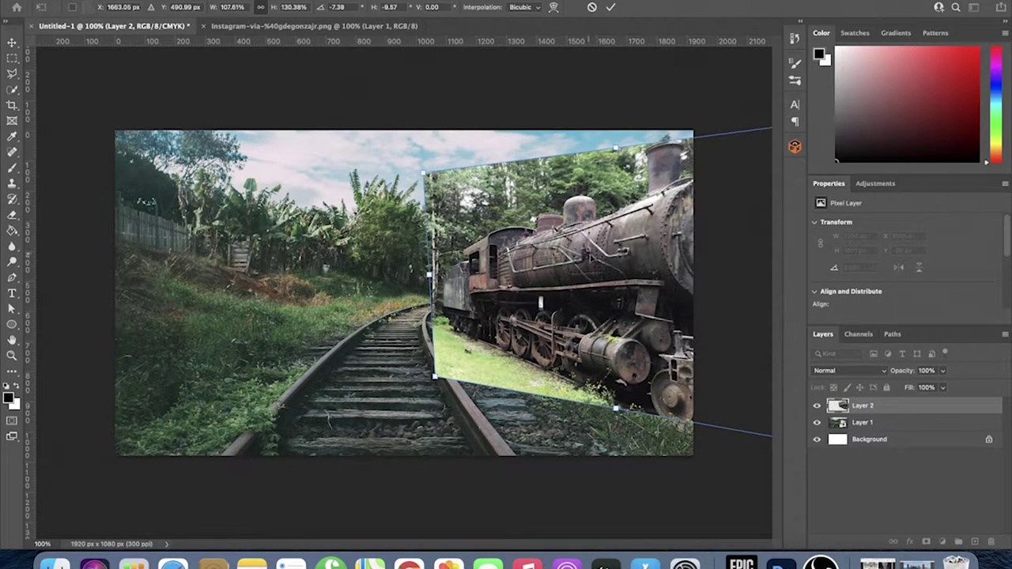
mouse_move(679, 281)
left_mouse_down()
mouse_move(603, 287)
mouse_move(639, 283)
left_mouse_up()
key("Return")
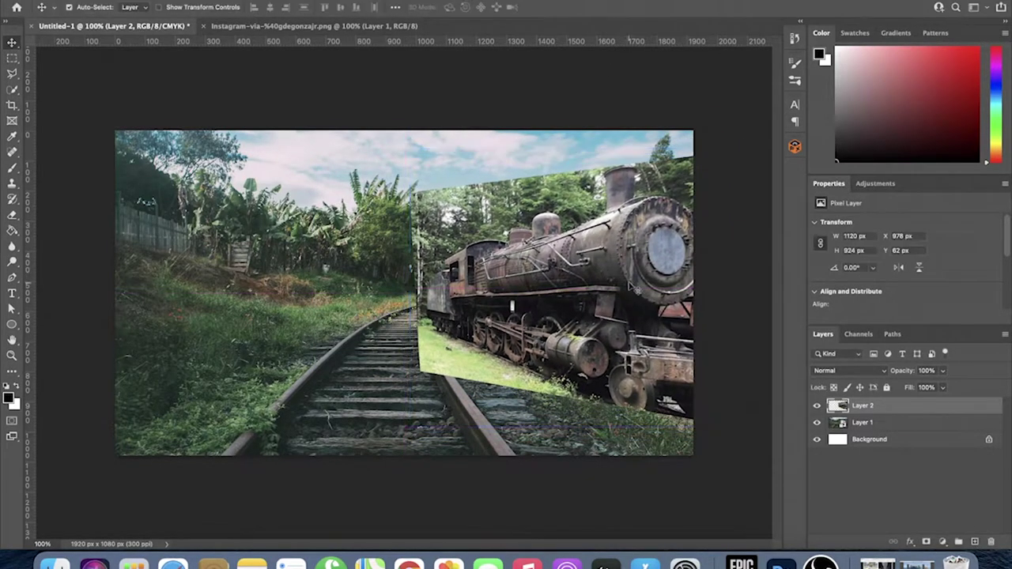
- Softly erase the locomotive's edges with an enlarged eraser, working zoomed in
key("bracketright")
key("bracketright")
key("bracketright")
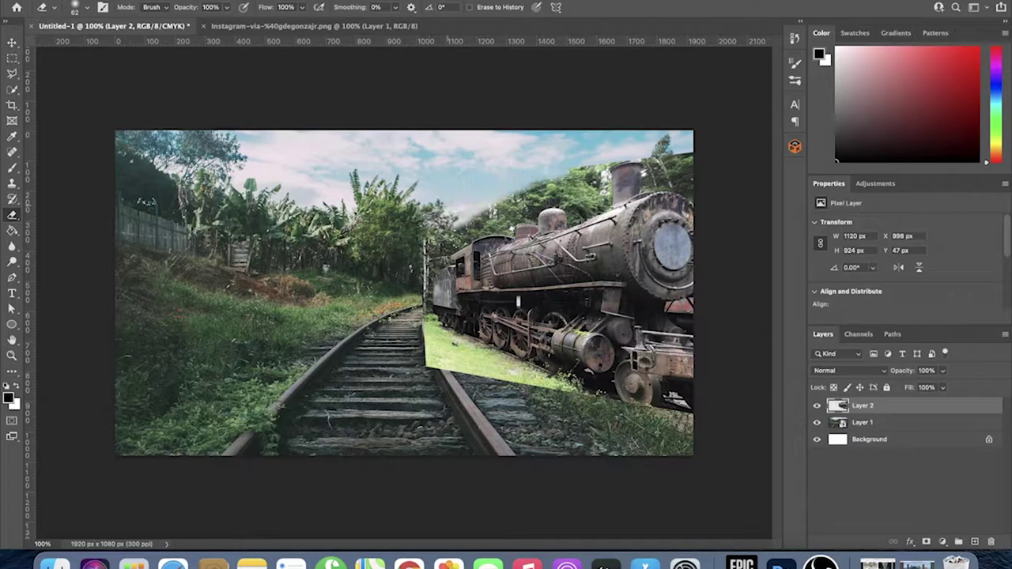
key("ctrl+equal")
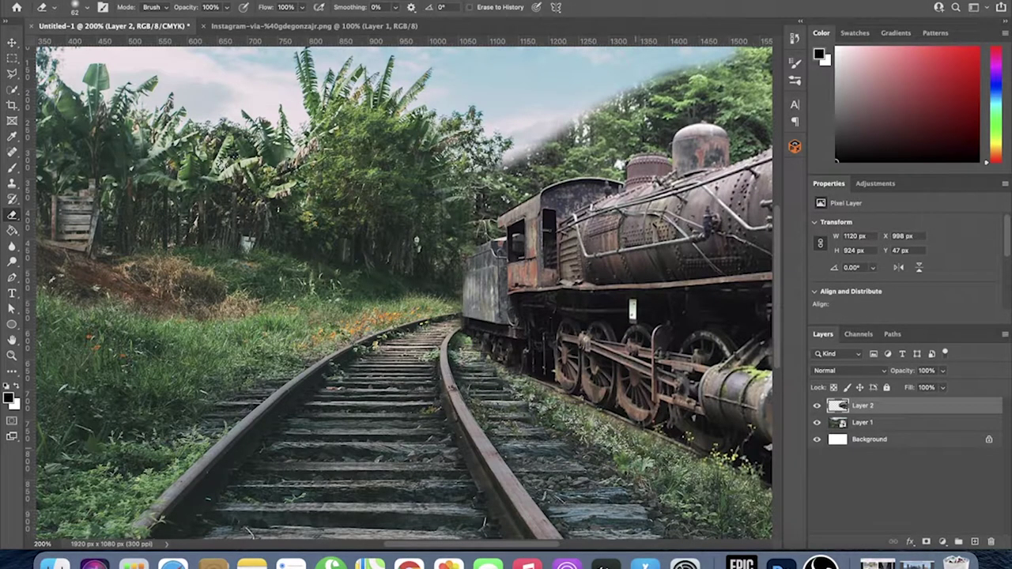
scroll(403, 292, "right", 5)
scroll(404, 292, "down", 2)
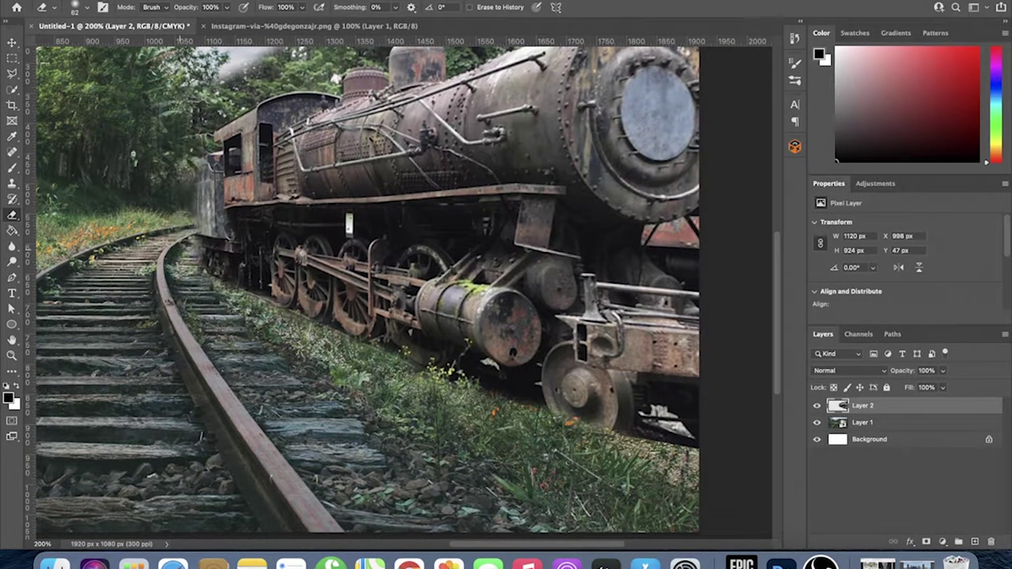
scroll(364, 293, "up", 3)
scroll(364, 293, "up", 3)
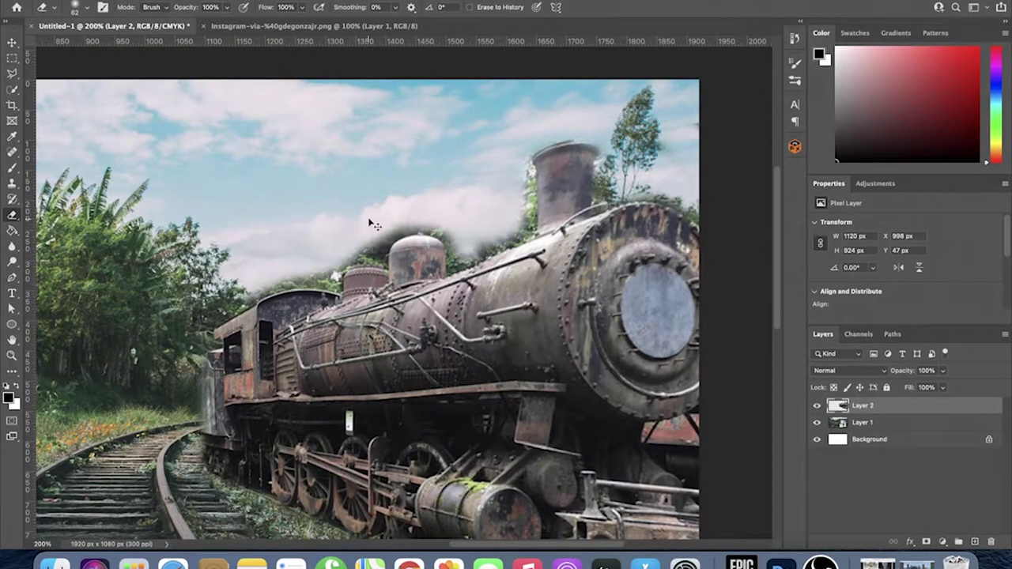
- Return to the full image and narrow the locomotive to about 92%
key("ctrl+0")
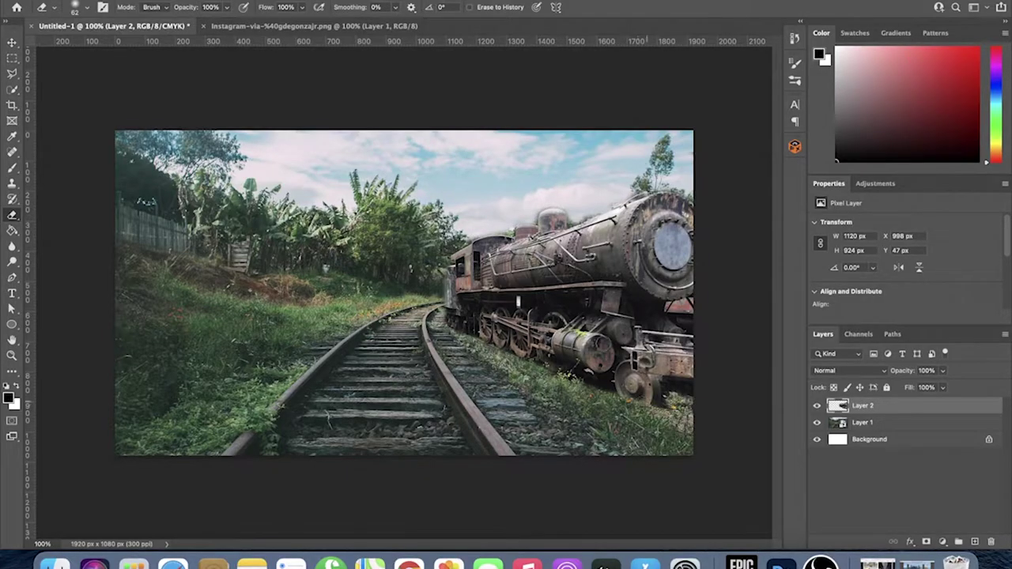
scroll(563, 230, "up", 5)
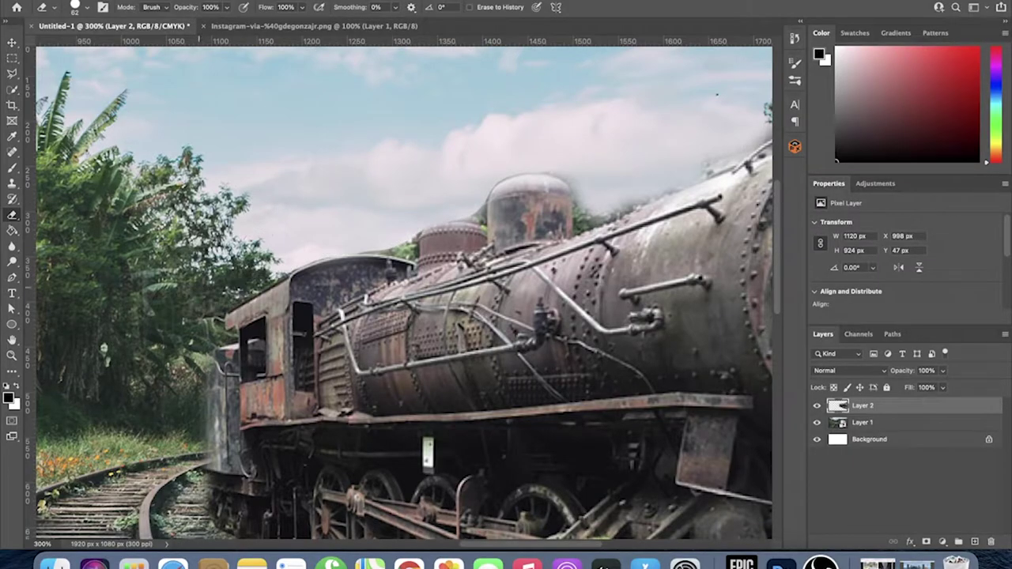
key("ctrl+0")
key("ctrl+t")
left_click_drag(752, 284, 730, 283)
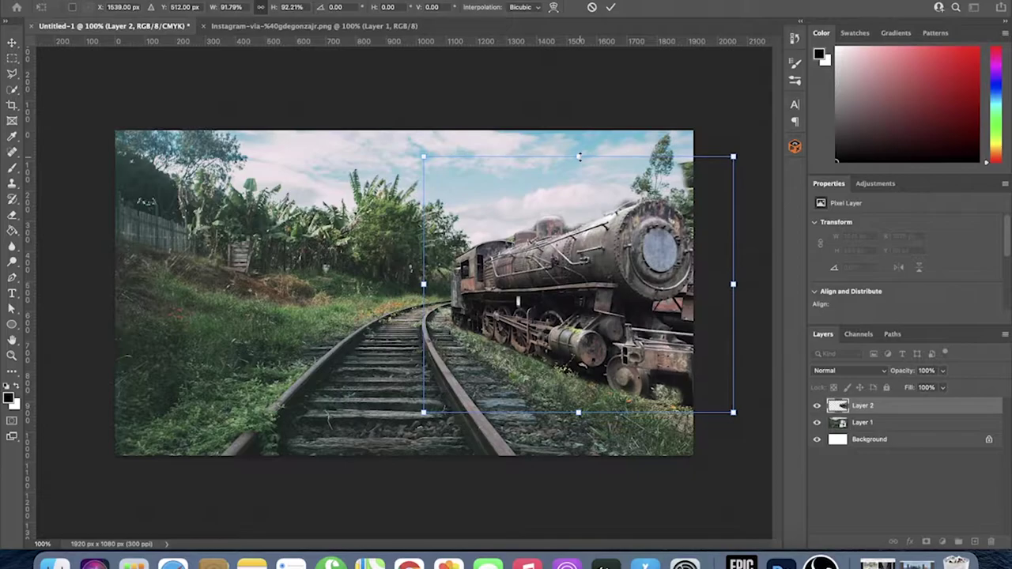
- Confirm the narrower locomotive and erase around its boiler and dome edges up close
key("Return")
key("ctrl+plus")
key("e")
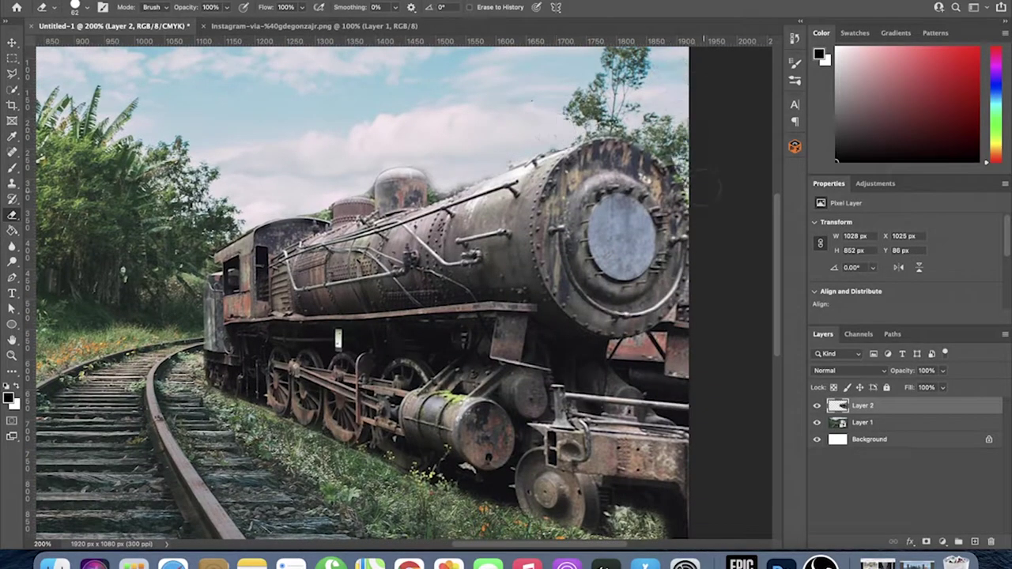
key("ctrl+plus")
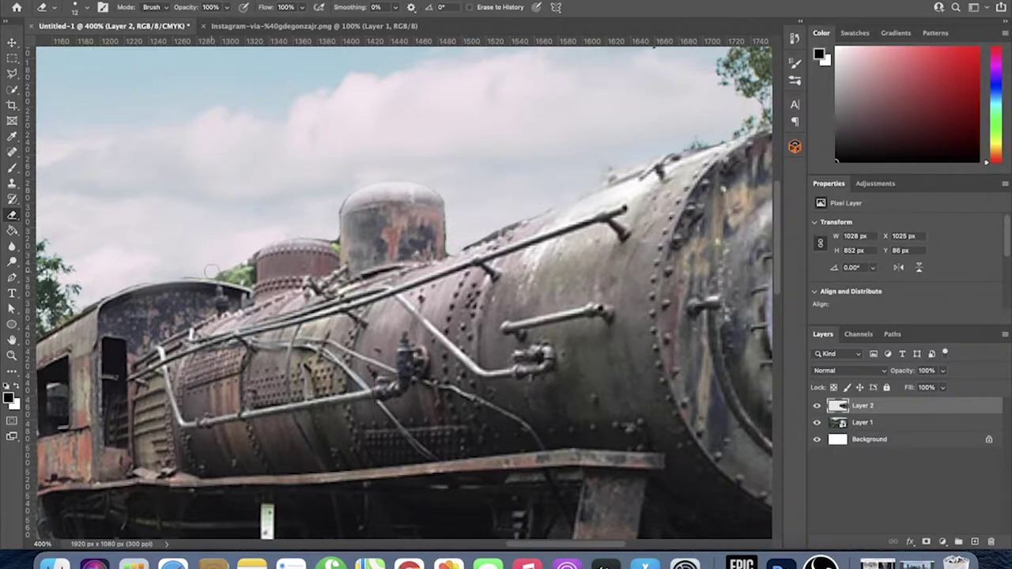
key("ctrl+plus")
key("ctrl+plus")
key("ctrl+plus")
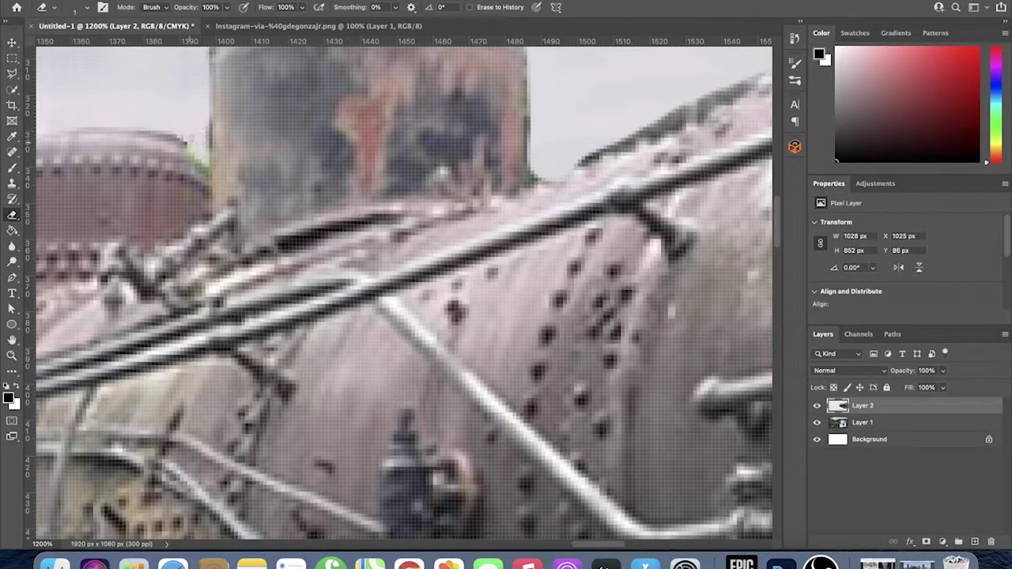
left_click_drag(666, 117, 564, 165)
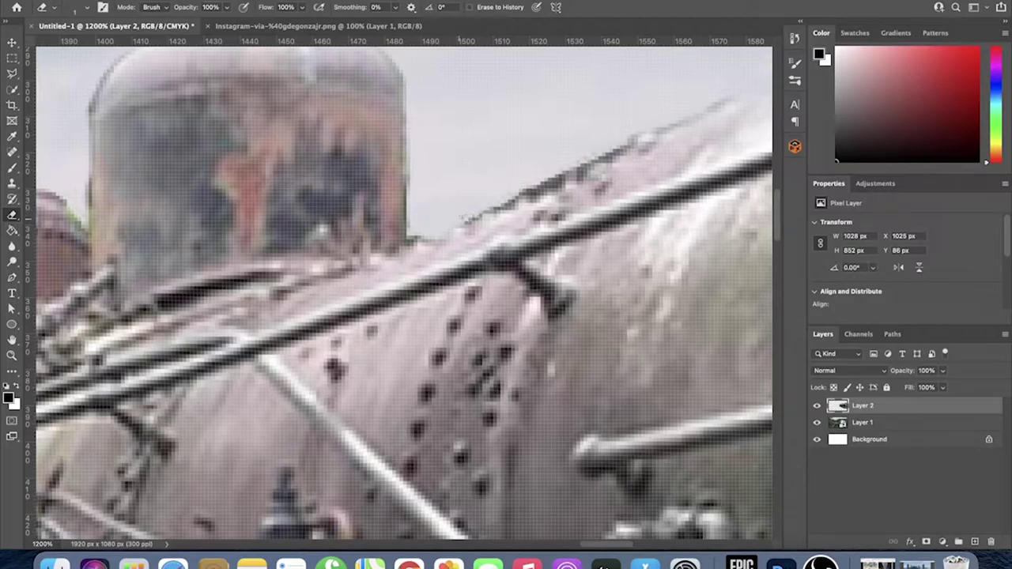
key("ctrl+minus")
key("ctrl+minus")
key("ctrl+minus")
key("ctrl+plus")
key("ctrl+plus")
key("ctrl+plus")
key("ctrl+plus")
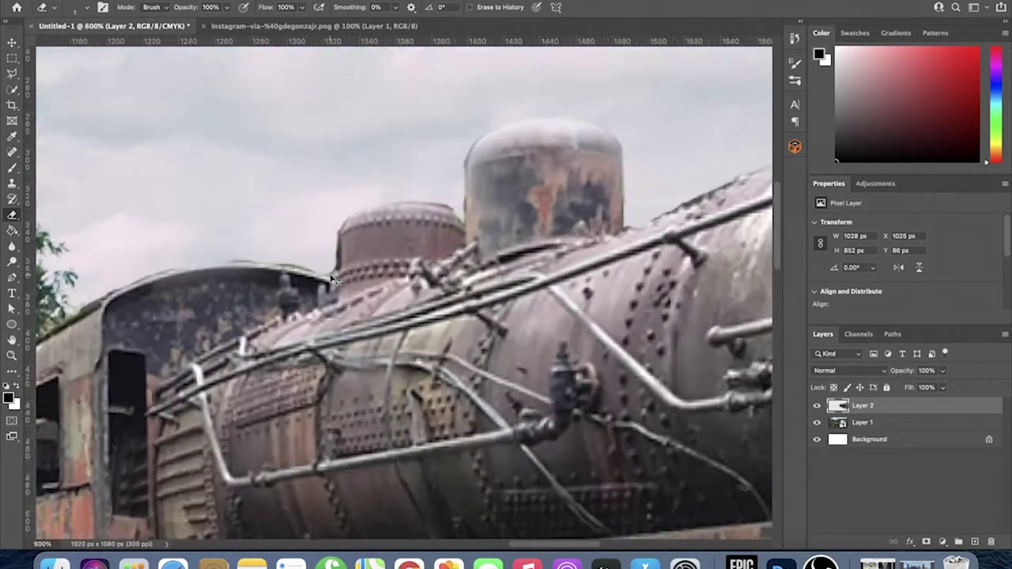
key("ctrl+plus")
key("ctrl+plus")
key("ctrl+plus")
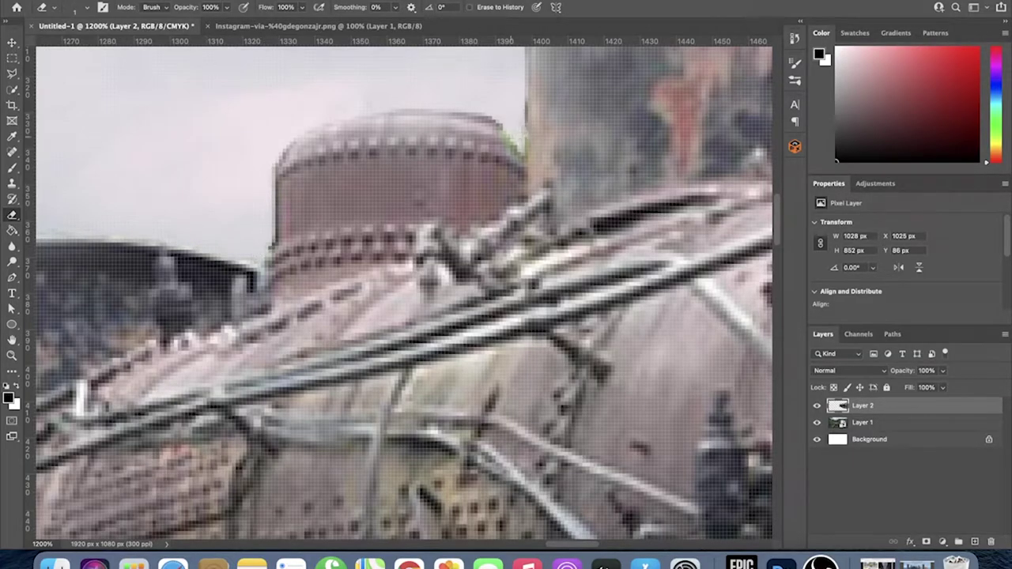
key("ctrl+minus")
key("ctrl+minus")
key("ctrl+minus")
key("ctrl+minus")
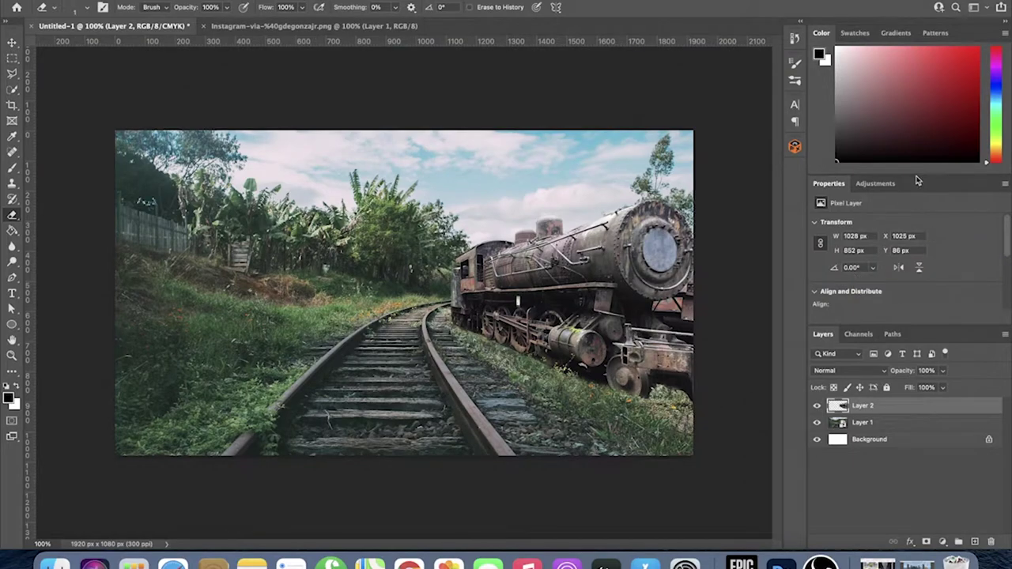
- Darken the locomotive with a Hue/Saturation layer at Lightness -12, then open the gas-mask soldier image
left_click(834, 228)
left_click_drag(905, 291, 896, 294)
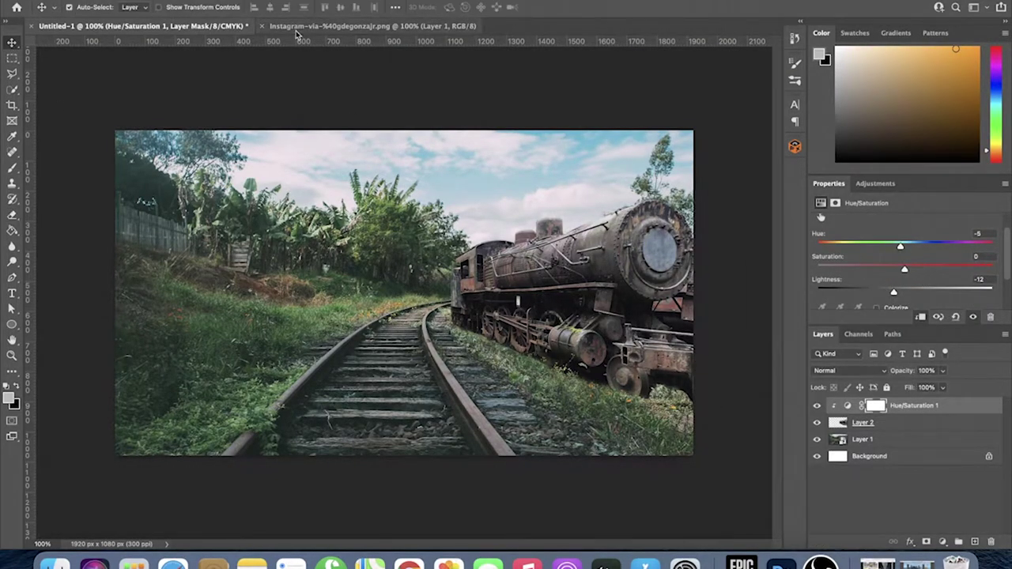
left_click(261, 27)
key("super+o")
double_click(395, 102)
- Paste the whole soldier image into the composite as Layer 3 and convert it to a Smart Object
key("super+a")
key("super+c")
left_click(118, 26)
key("super+v")
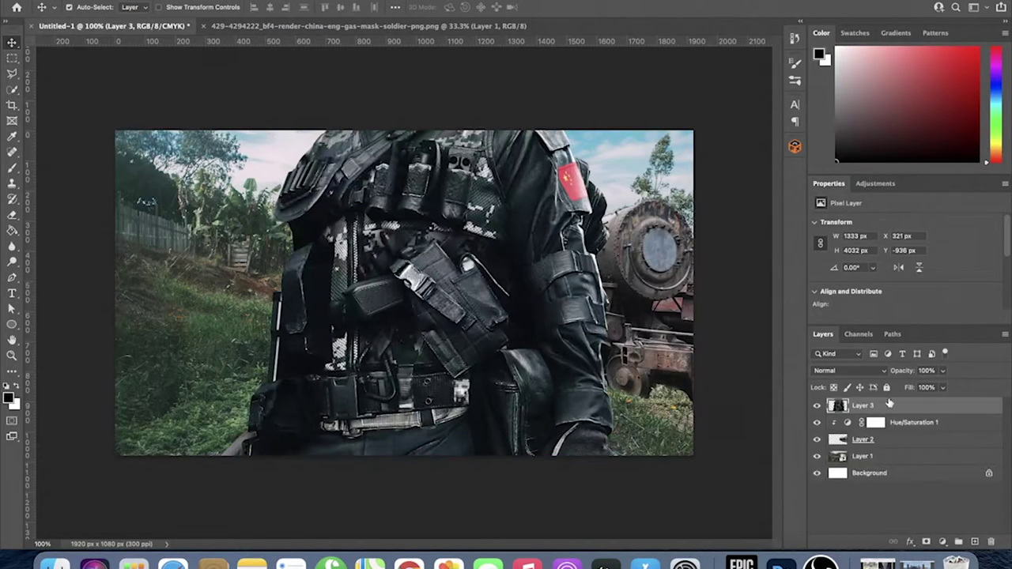
right_click(889, 404)
left_click(899, 267)
- Scale the soldier down proportionally and stand him on the middle of the tracks
key("super+t")
left_click_drag(429, 443, 395, 415)
key("Escape")
mouse_move(395, 182)
left_mouse_down()
mouse_move(381, 204)
mouse_move(405, 389)
mouse_move(380, 348)
left_mouse_up()
key("super+t")
left_click(591, 7)
left_click_drag(389, 237, 459, 237)
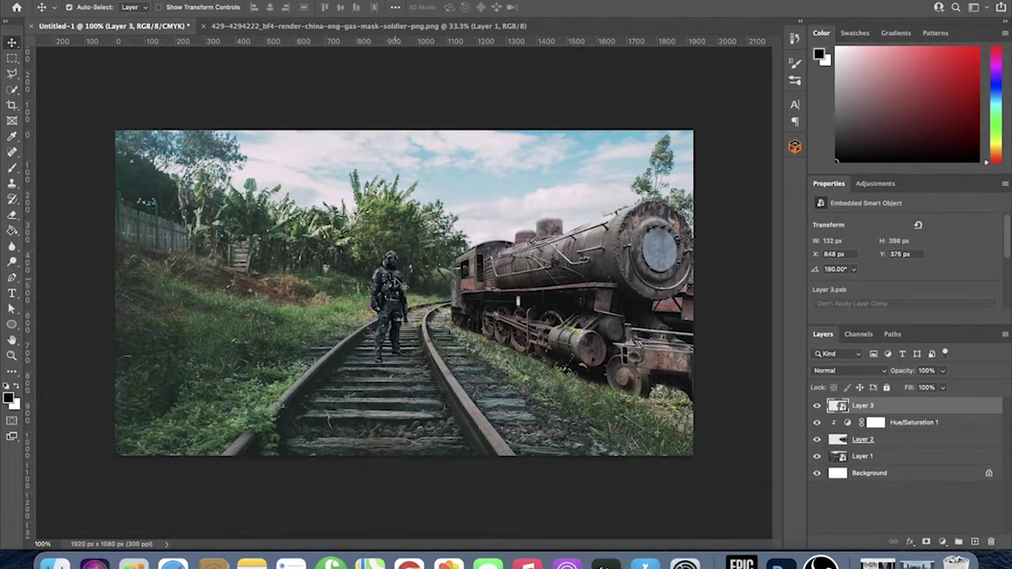
key("super+plus")
key("super+t")
left_click(590, 8)
key("super+minus")
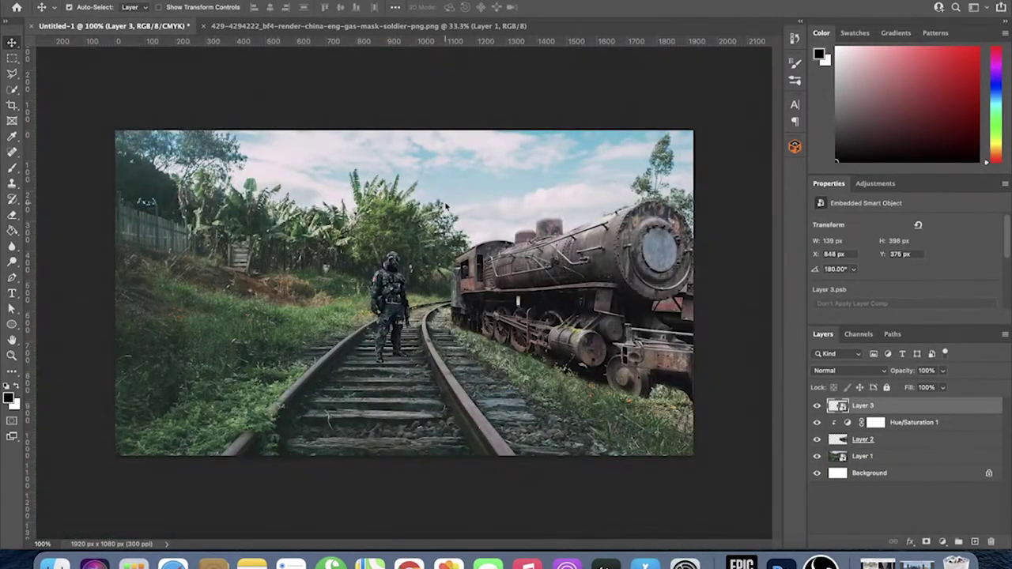
- Enlarge the locomotive toward the right edge
left_click(862, 439)
key("super+t")
left_click_drag(694, 405, 756, 424)
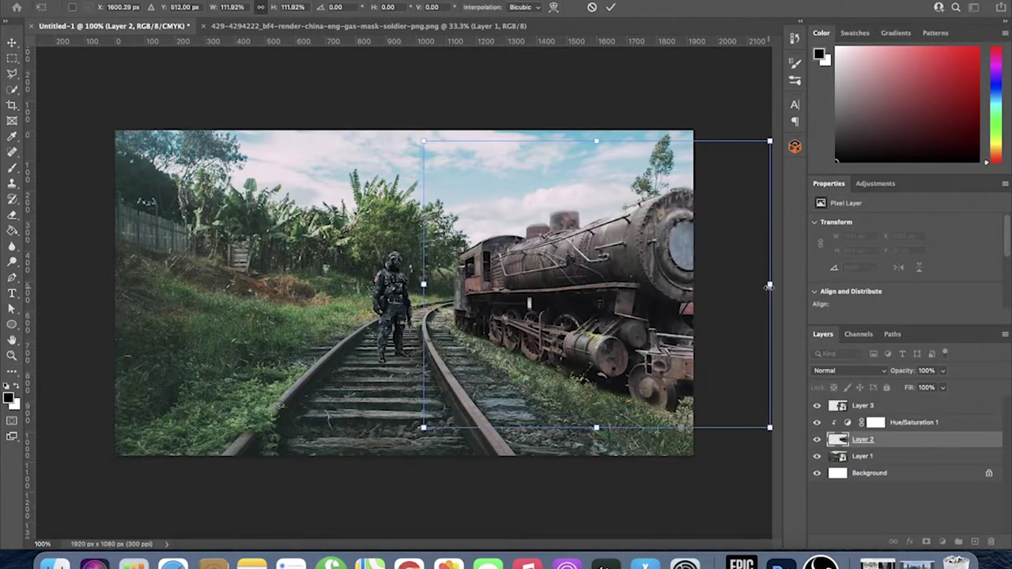
key("Return")
- Stretch the soldier slightly taller
left_click(436, 285, "super")
key("super+t")
left_click_drag(394, 364, 398, 378)
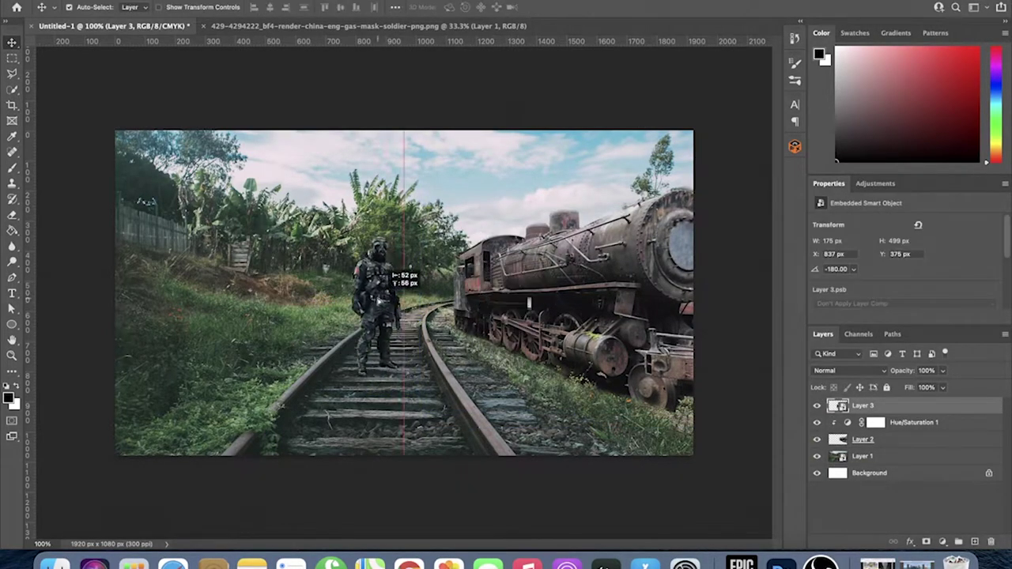
key("super+plus")
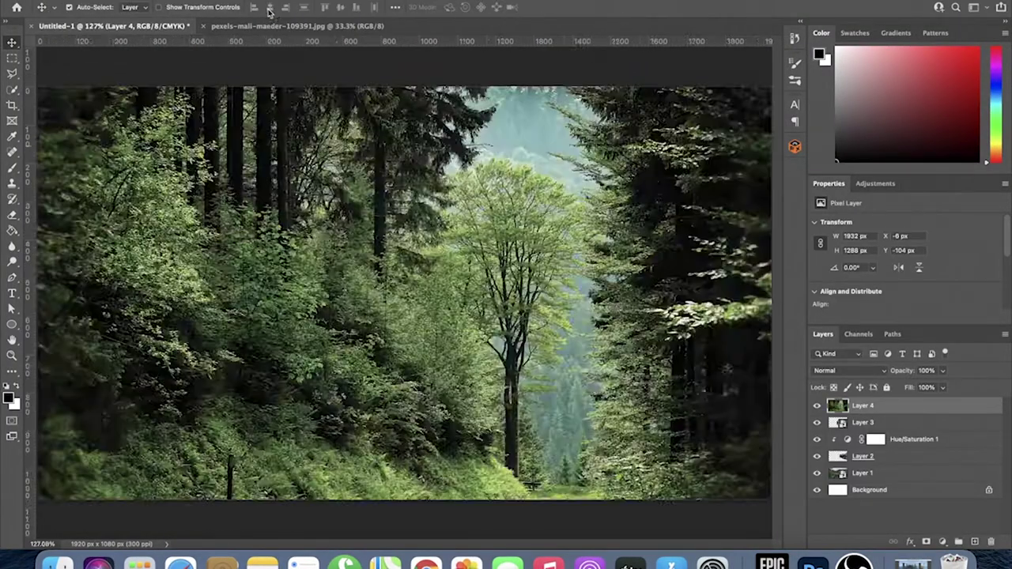
- Erase the forest layer's lower and middle areas with a soft brush, then hide the soldier layer
key("b")
left_click(47, 7)
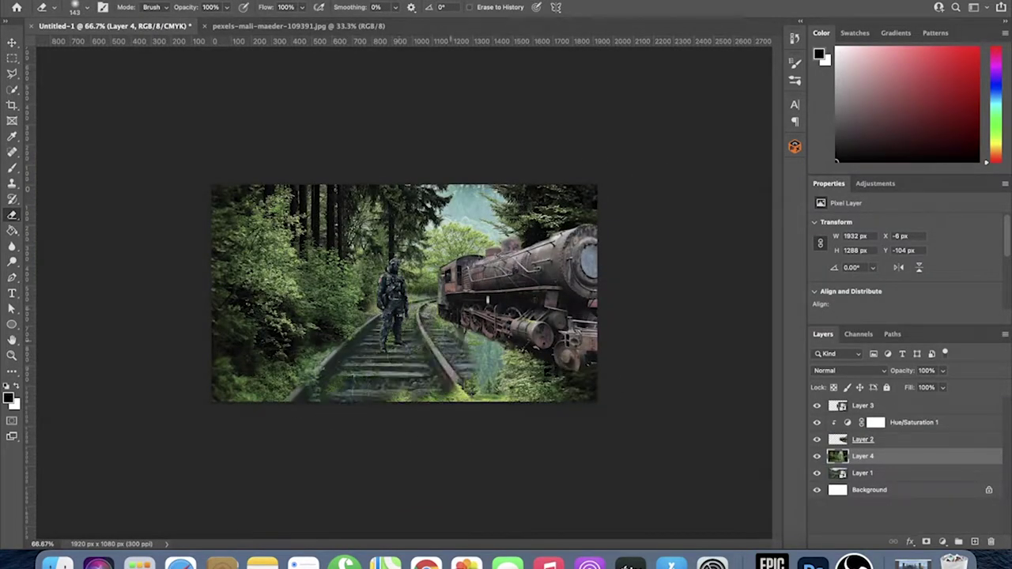
key("ctrl+plus")
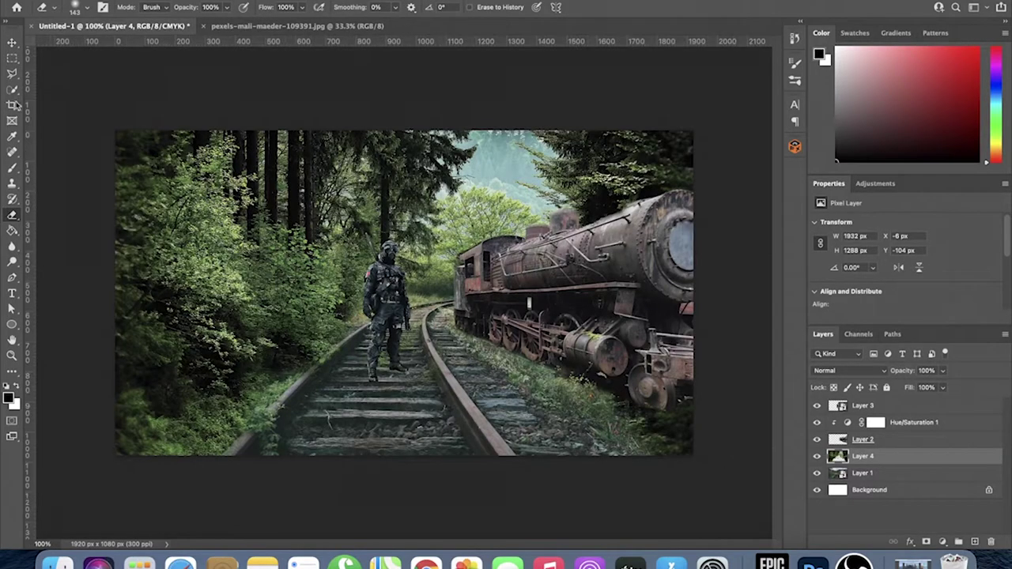
key("e")
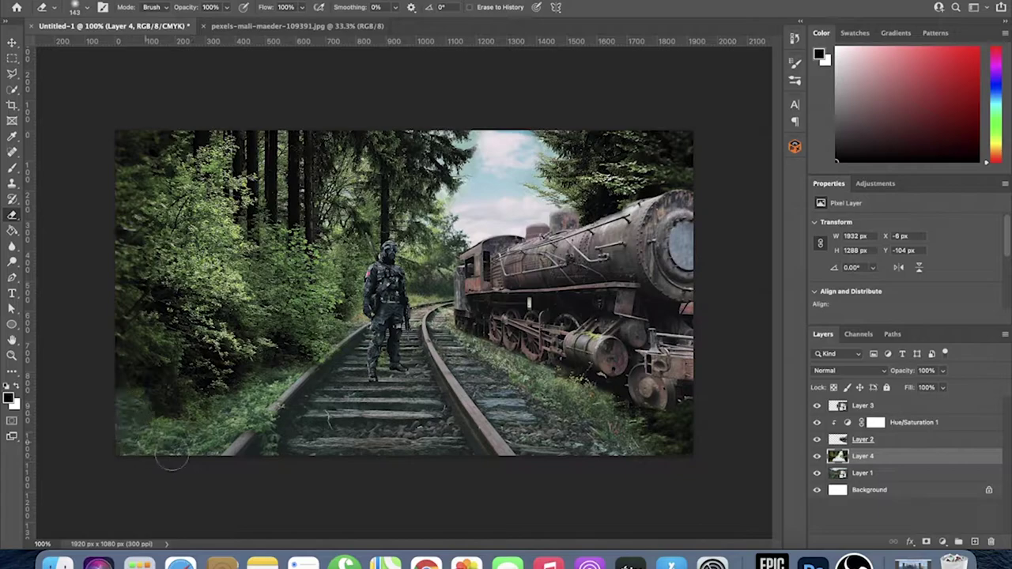
key("v")
left_click(817, 405)
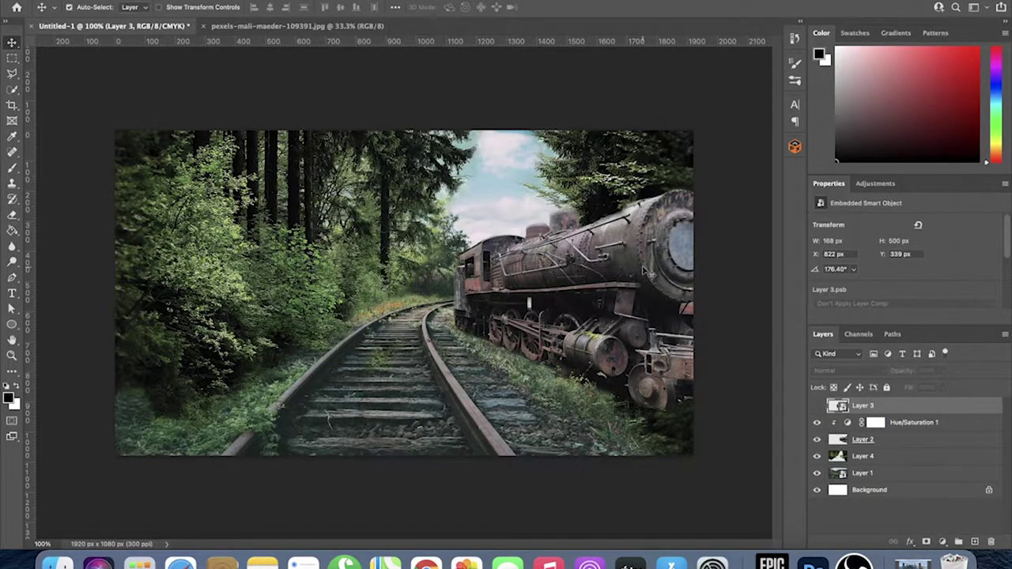
- Tilt the locomotive to match the tracks
left_click(644, 271)
key("ctrl+t")
left_click_drag(413, 294, 412, 278)
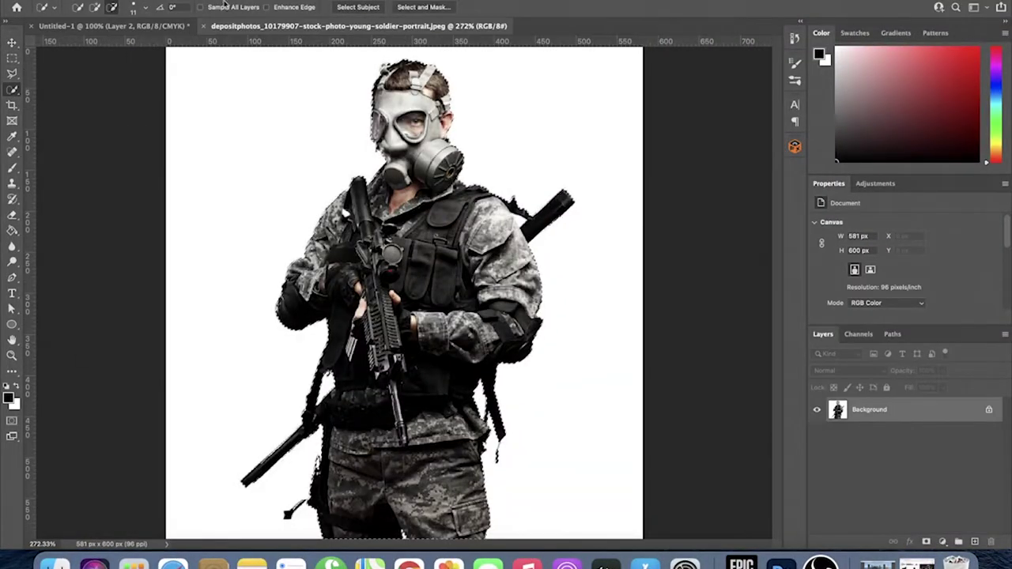
- Refine the soldier with Select and Mask, enlarge him, move him right, and hide the layer
left_click(423, 6)
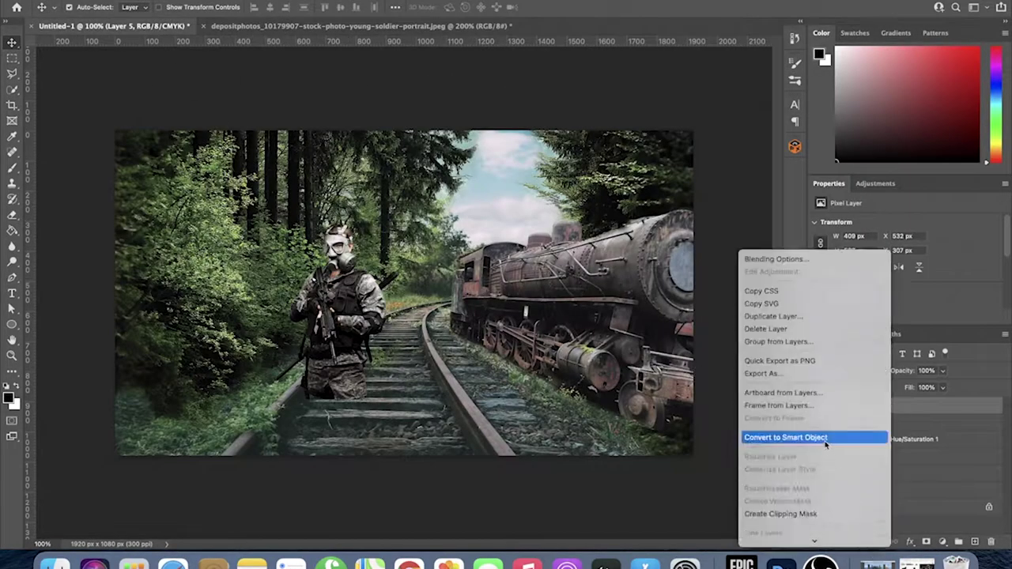
left_click_drag(341, 299, 413, 294)
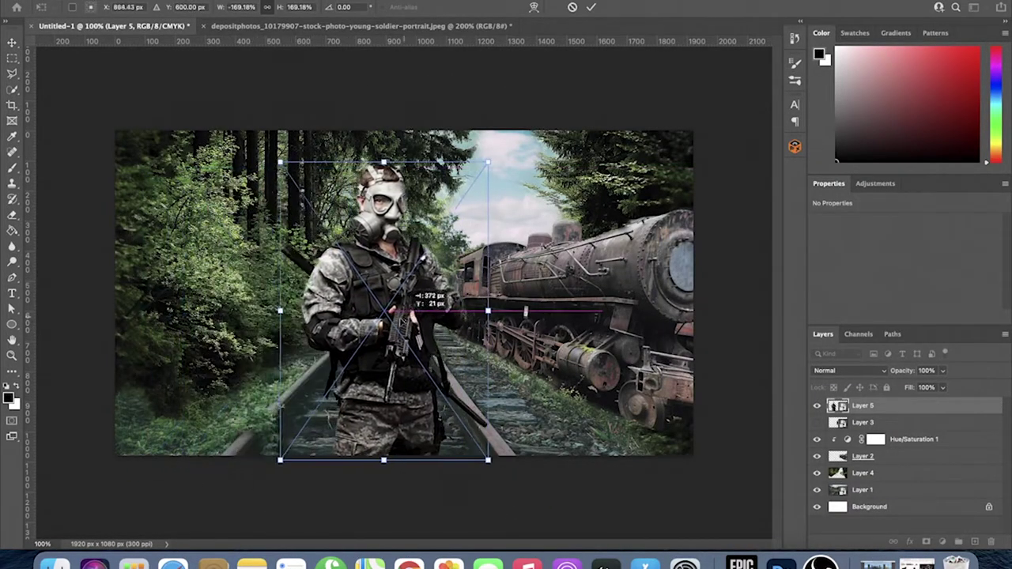
key("Return")
left_click(817, 405)
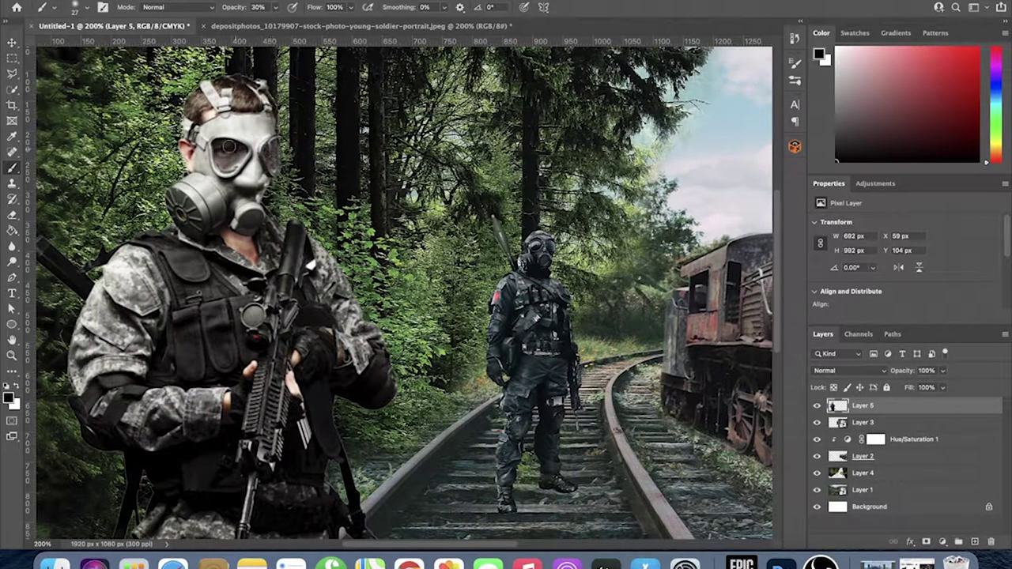
- Place the large soldier on the tracks in the foreground
key("ctrl+minus")
key("ctrl+minus")
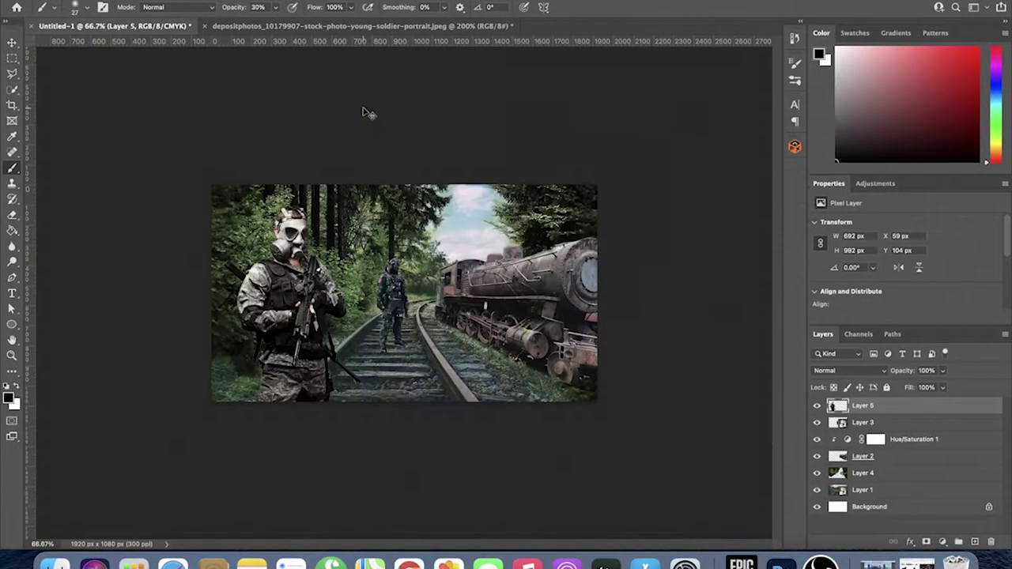
key("ctrl+plus")
key("ctrl+t")
right_click(250, 261)
key("Escape")
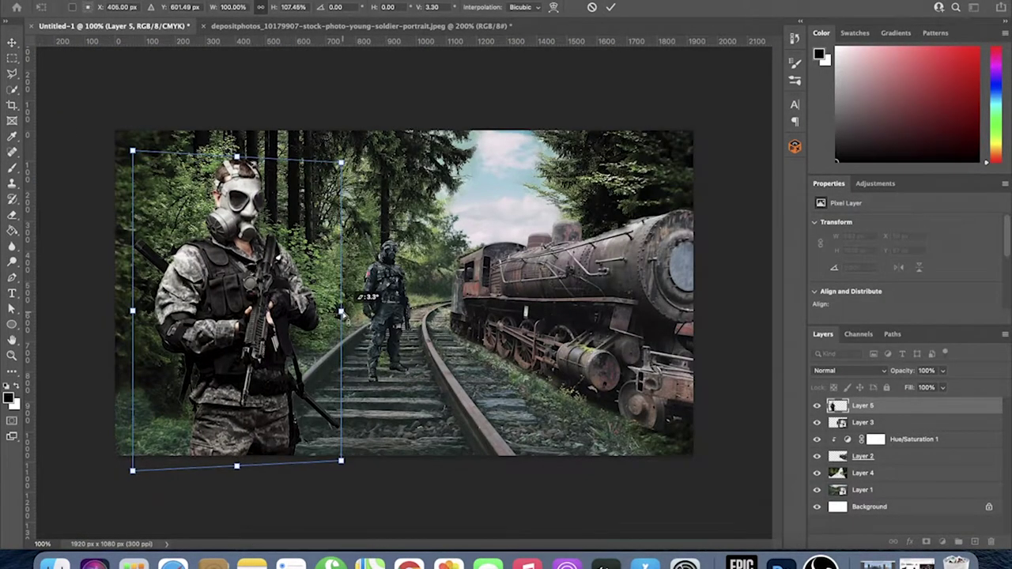
mouse_move(235, 285)
left_mouse_down()
mouse_move(366, 283)
mouse_move(391, 303)
left_mouse_up()
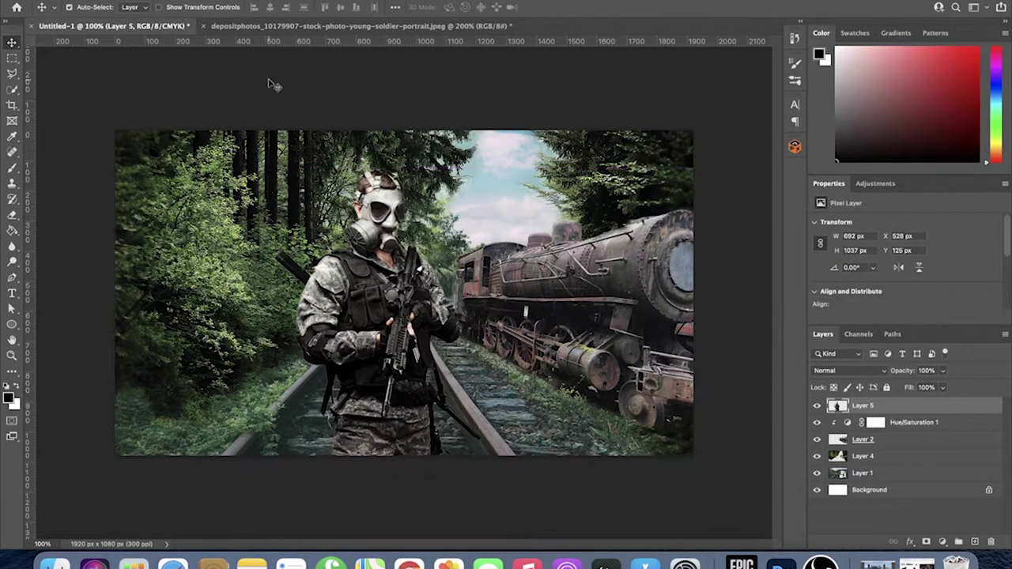
- Open the rusty car photo from the Elements stock folder
key("ctrl+o")
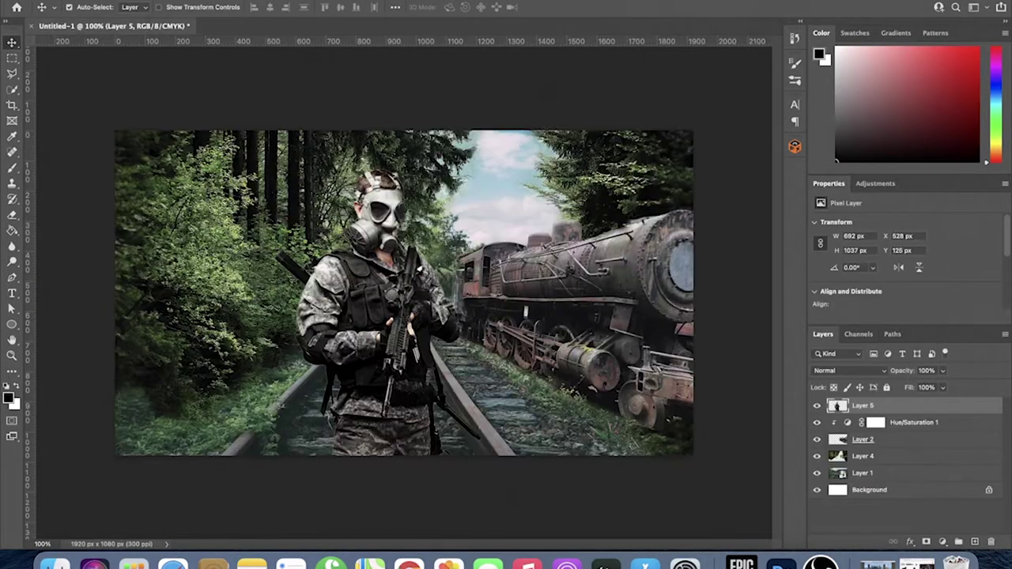
left_click(395, 151)
left_click(520, 165)
left_click(593, 151)
- Cut out the rusty car with Select and Mask and paste it into Untitled-1
left_click(525, 163)
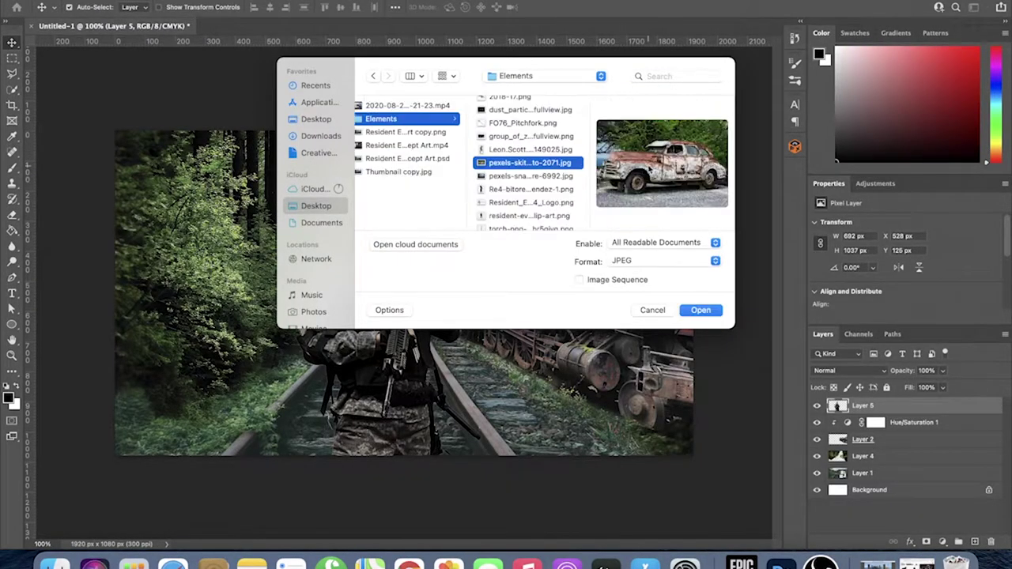
left_click(701, 310)
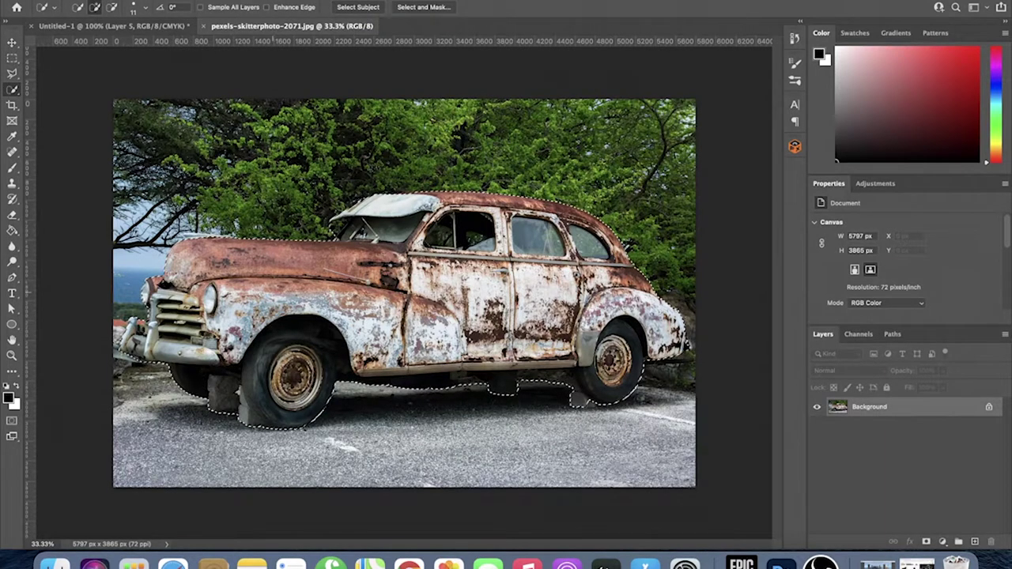
left_click(423, 7)
left_click(984, 532)
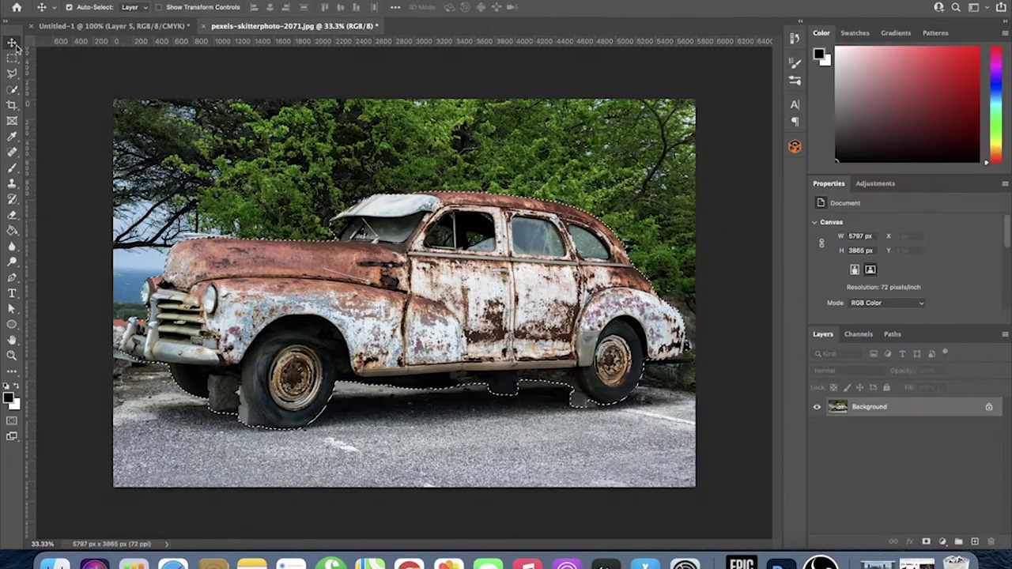
key("ctrl+c")
left_click(110, 26)
key("ctrl+v")
- Resize the car, place its layer beneath the soldier, and move it to the lower-left corner
key("ctrl+t")
left_click_drag(540, 370, 158, 348)
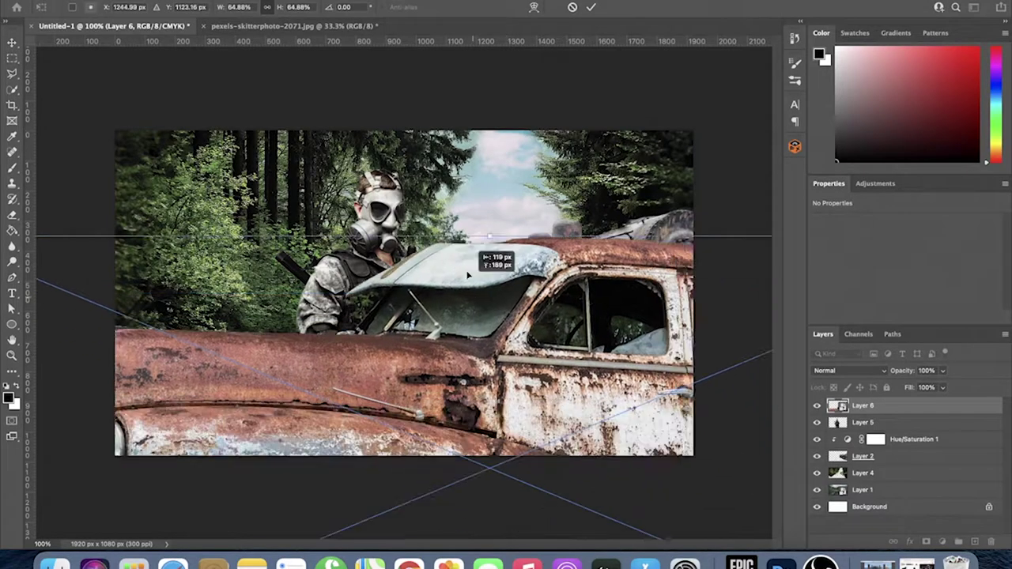
left_click_drag(258, 449, 429, 485)
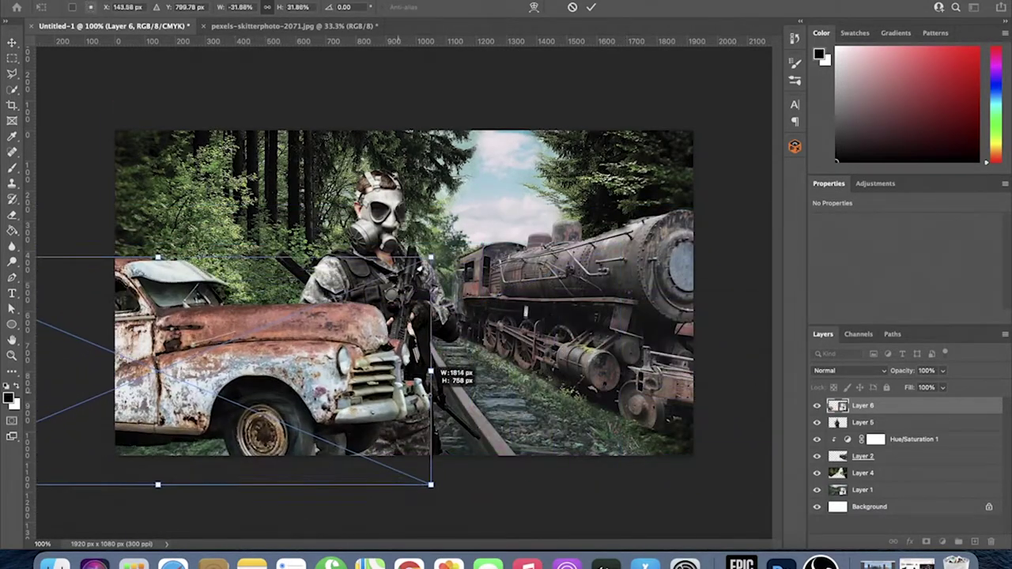
key("Return")
key("ctrl+[")
left_click_drag(213, 356, 63, 410)
- Flip the car to face right, then shrink and tilt it at the lower left
key("ctrl+t")
right_click(201, 373)
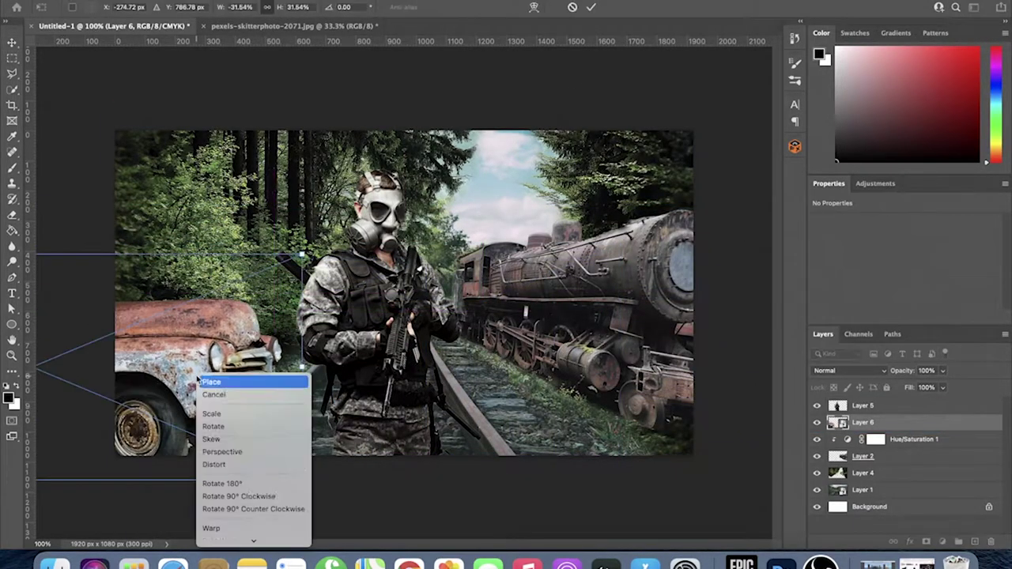
left_click(217, 455)
right_click(301, 468)
left_click(226, 538)
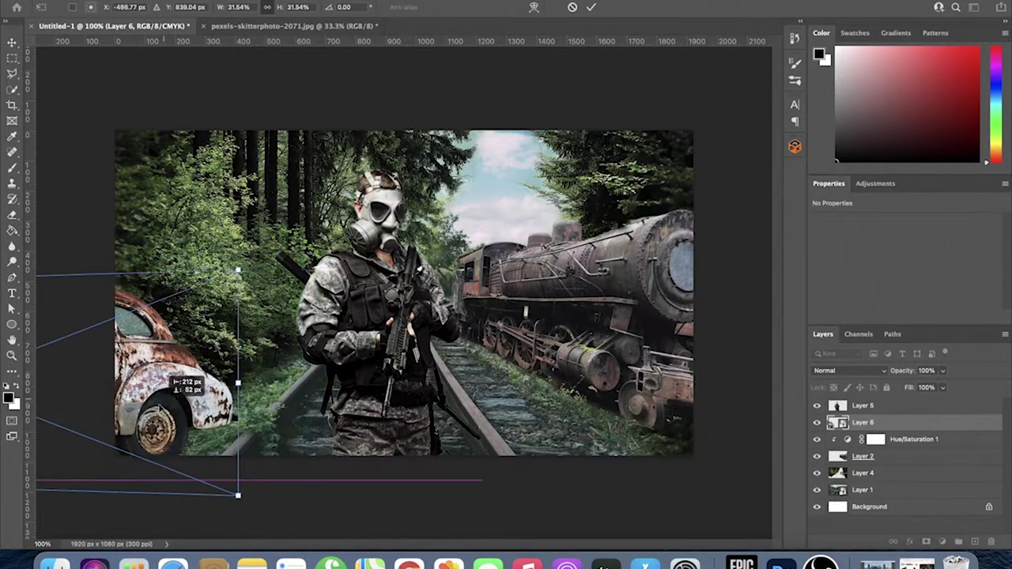
right_click(233, 334)
left_click(237, 444)
left_click_drag(166, 368, 287, 292)
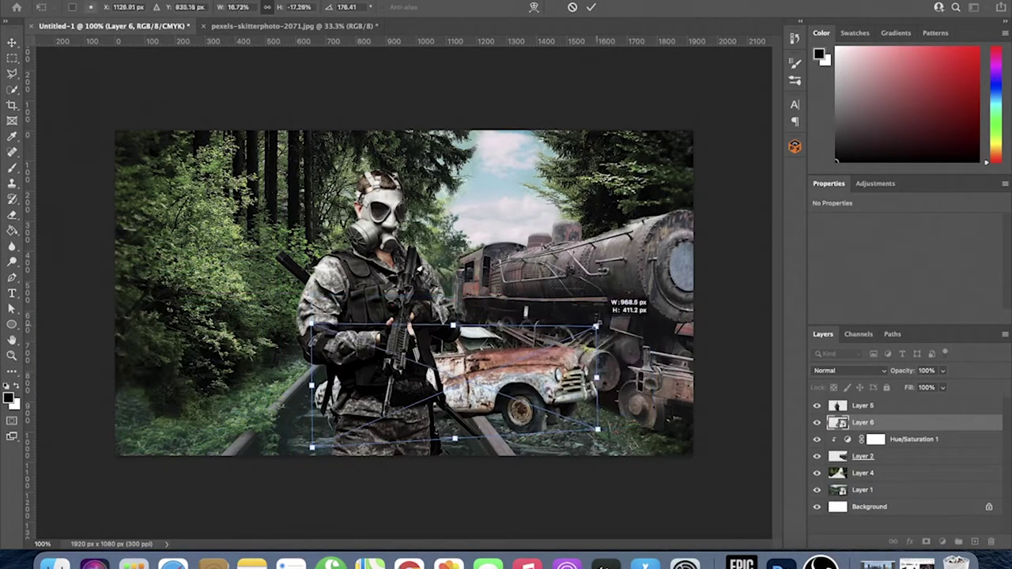
key("Return")
- Scale the soldier down, flip him horizontally, and place him beside the train
left_click_drag(395, 371, 293, 372)
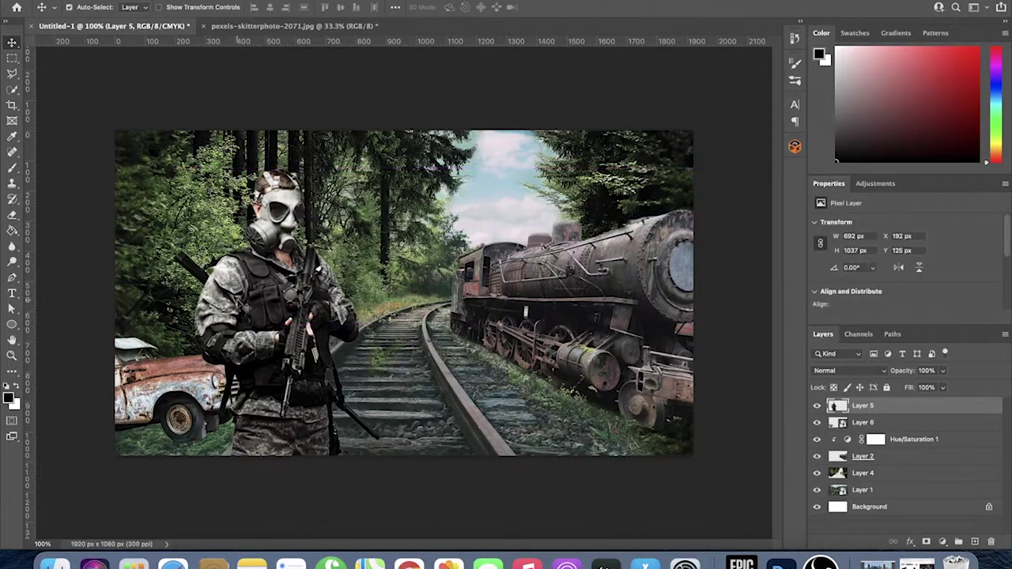
key("e")
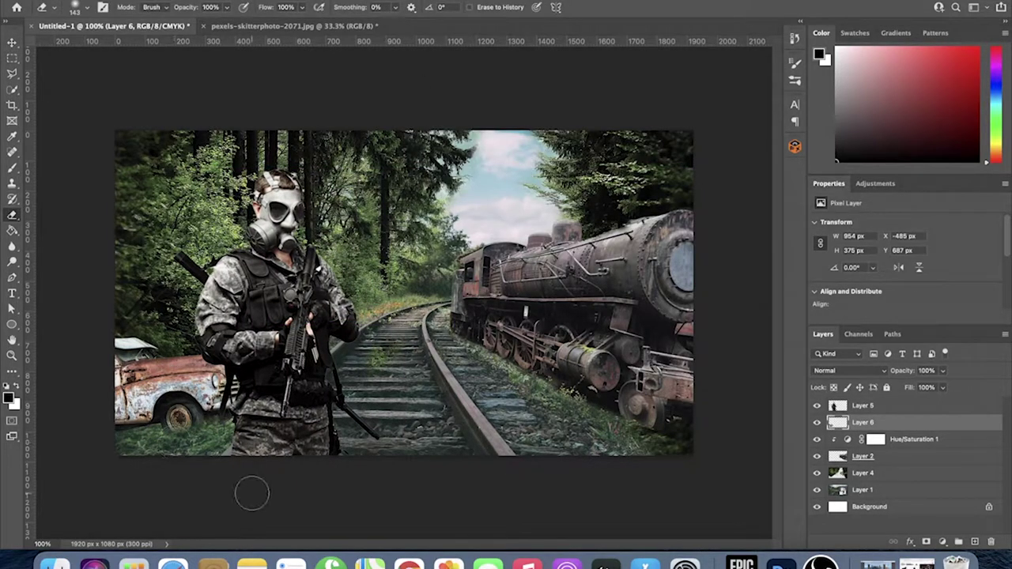
key("v")
left_click_drag(277, 332, 221, 332)
key("ctrl+t")
left_click_drag(340, 166, 298, 227)
right_click(287, 262)
mouse_move(237, 356)
left_mouse_down()
mouse_move(283, 342)
mouse_move(593, 317)
left_mouse_up()
left_click(340, 525)
key("Return")
left_click_drag(593, 269, 372, 273)
- Distort the car's corners so it sits on the ground, then move the soldier in front of it
left_click(182, 380)
key("ctrl+t")
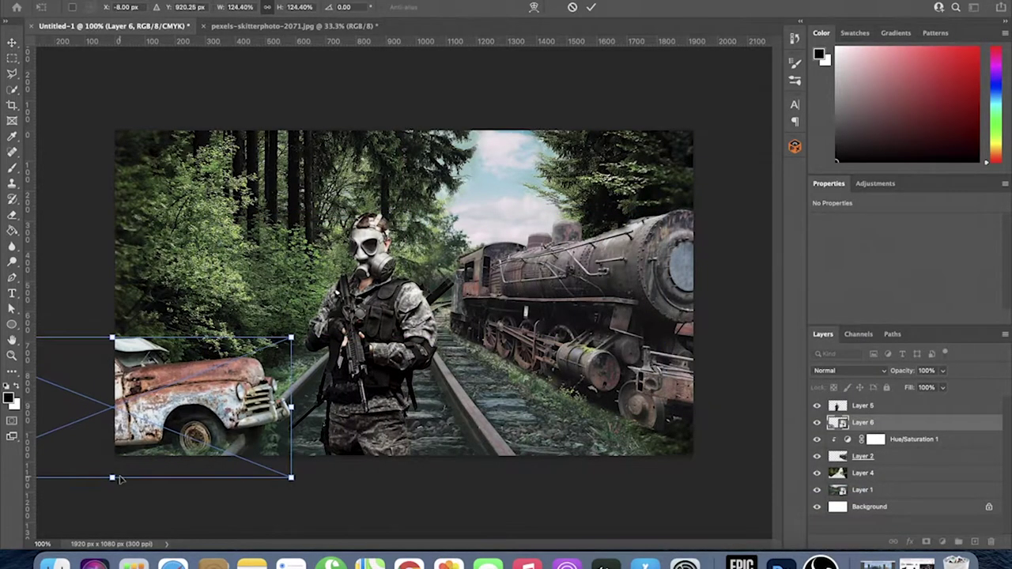
right_click(237, 385)
left_click(269, 459)
left_click_drag(291, 478, 290, 463)
left_click_drag(112, 345, 112, 364)
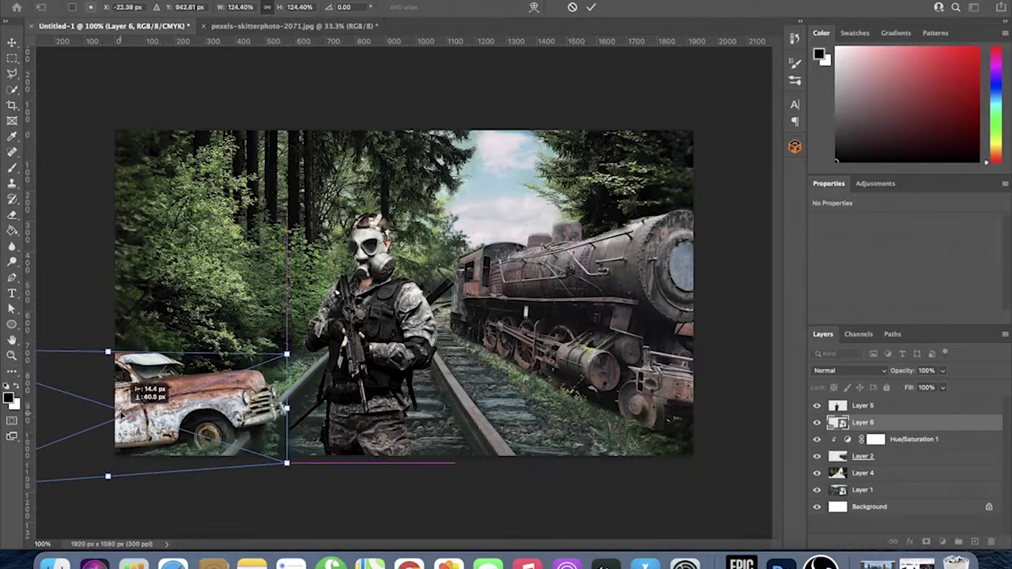
left_click_drag(291, 349, 305, 306)
key("Return")
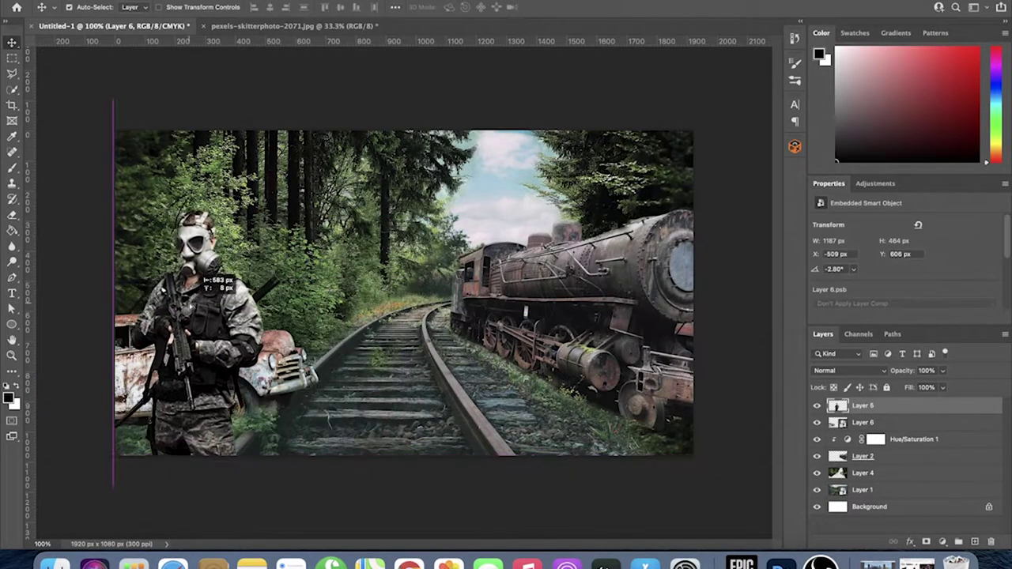
left_click_drag(372, 316, 237, 316)
- Delete the car layer (Layer 6) and mirror the scene horizontally with Free Transform
key("Delete")
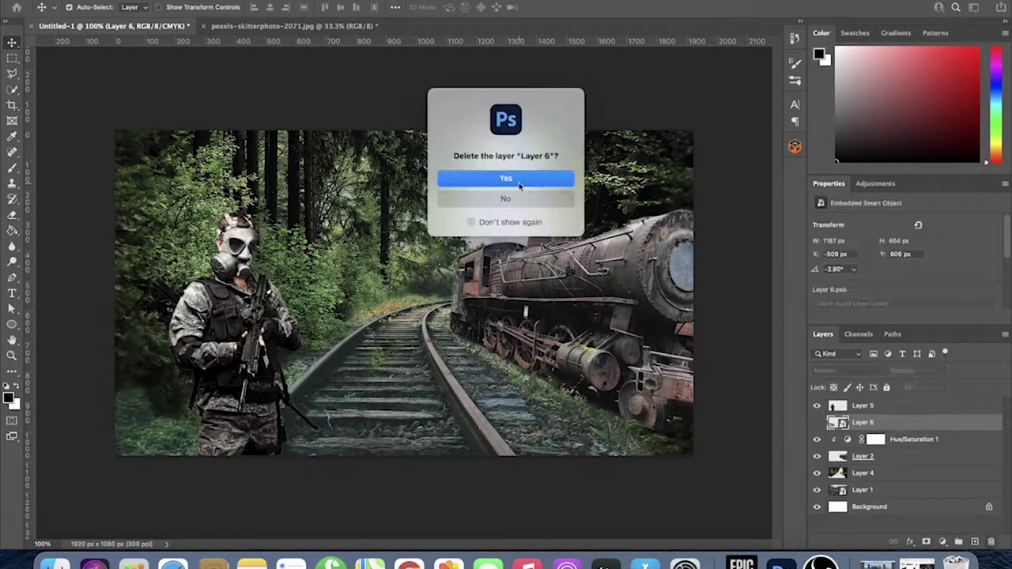
key("Return")
key("ctrl+t")
key("ctrl+t")
right_click(443, 250)
left_click(483, 519)
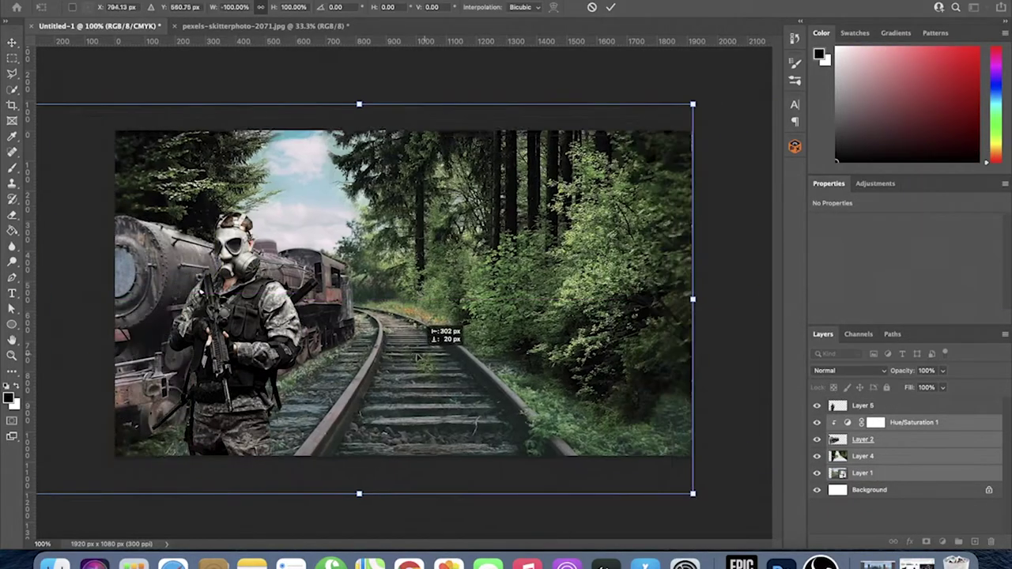
left_click_drag(443, 332, 448, 303)
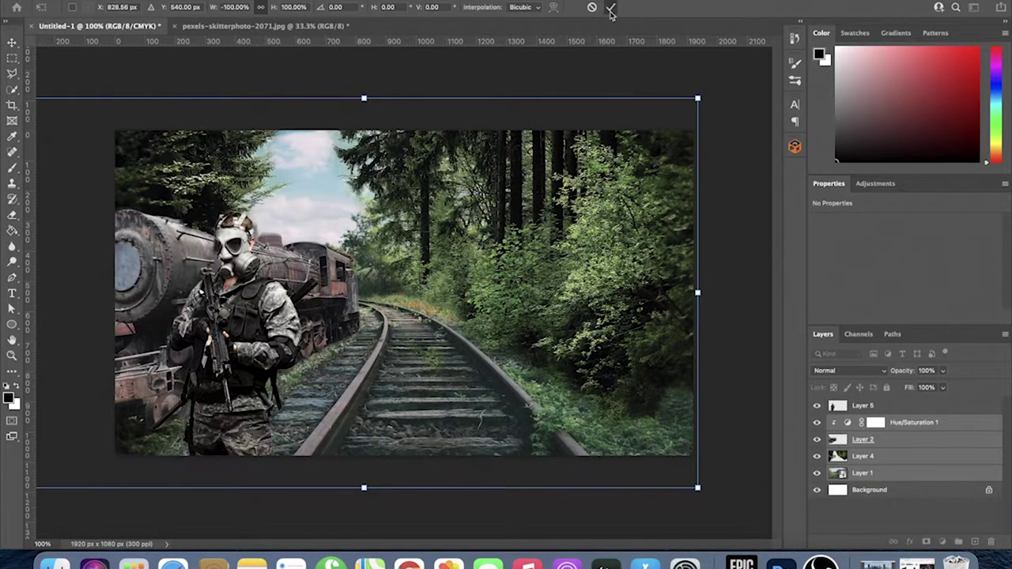
left_click(611, 7)
- Move the soldier onto the tracks and enlarge him to about 115%
left_click_drag(238, 317, 558, 316)
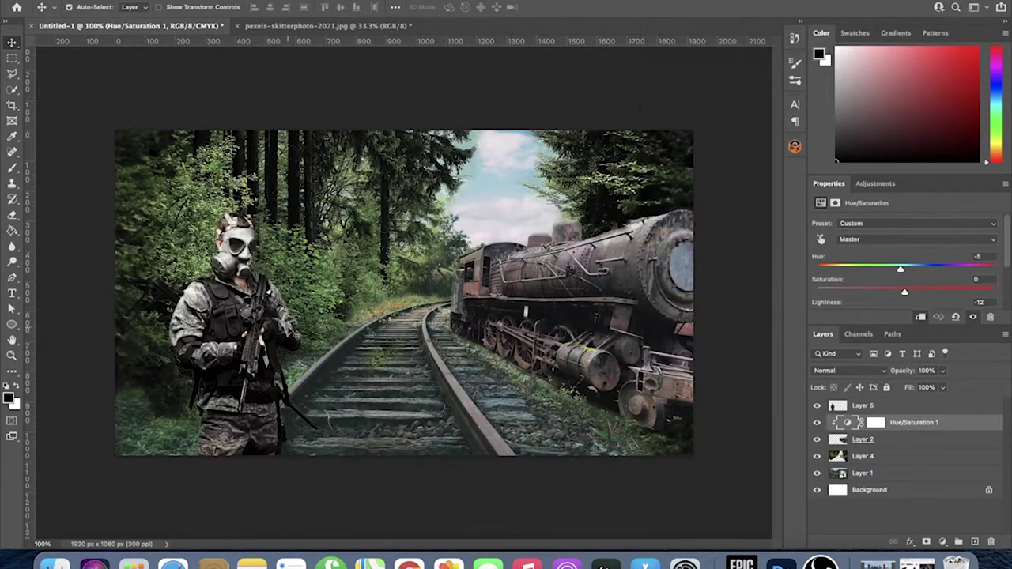
left_click(863, 405)
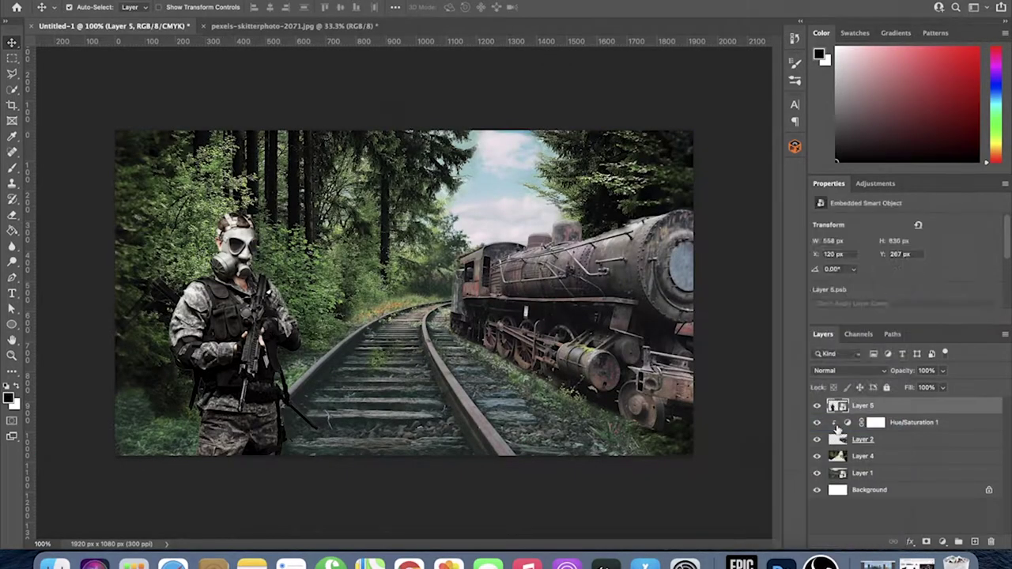
key("ctrl+t")
mouse_move(247, 208)
left_mouse_down()
mouse_move(435, 196)
mouse_move(265, 210)
left_mouse_up()
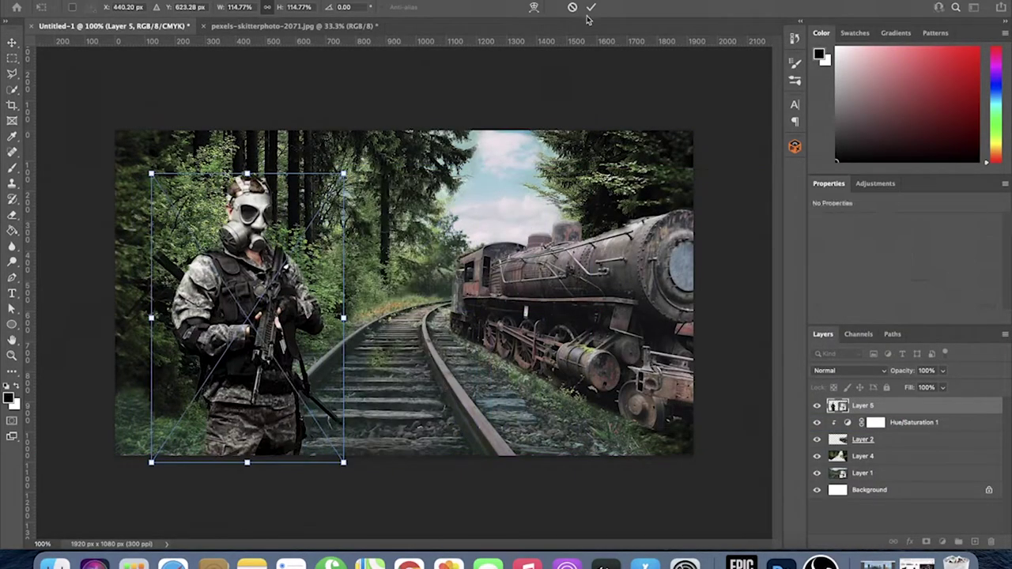
key("Return")
- Select Layer 4 with the Eraser ready and hide the soldier layer
left_click(863, 456)
key("e")
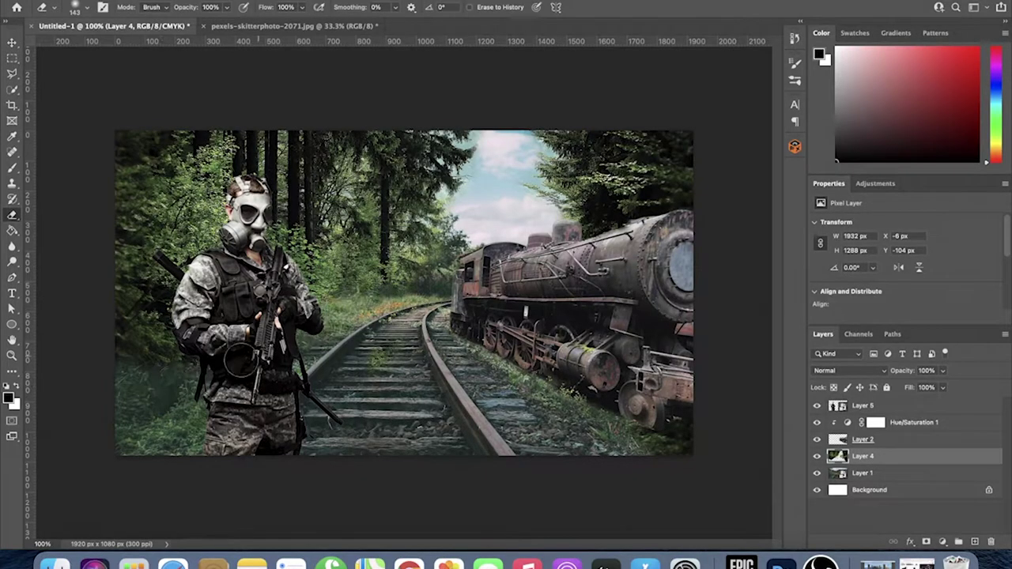
left_click(818, 406)
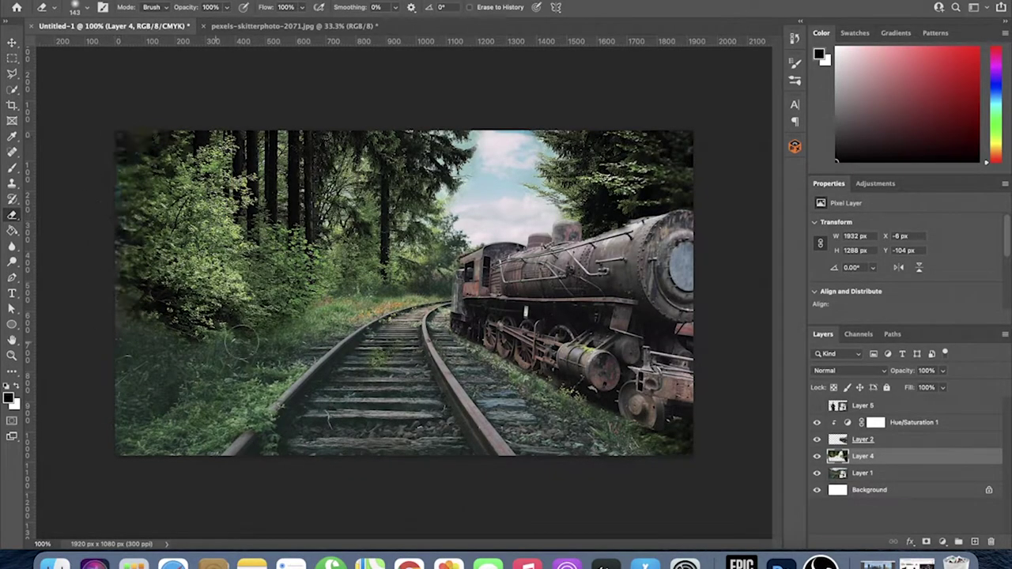
- Mirror the locomotive (Layer 2) horizontally and move it to the left side
left_click(12, 43)
left_click(863, 440)
key("ctrl+t")
right_click(443, 316)
left_click(419, 525)
left_click_drag(422, 266, 259, 287)
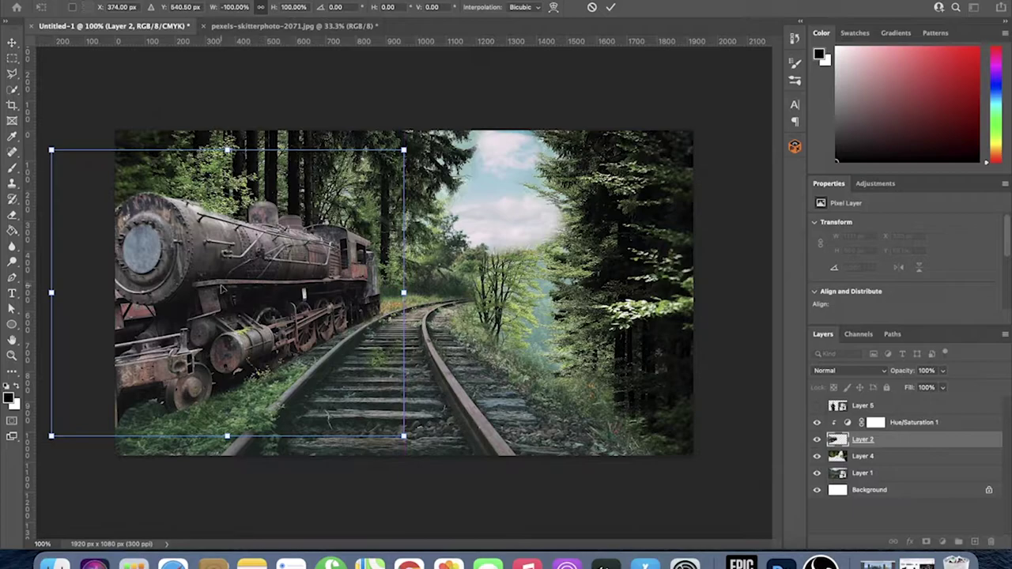
- Distort the locomotive's corners so it skews along the track
right_click(222, 290)
left_click(229, 314)
left_click_drag(51, 150, 51, 165)
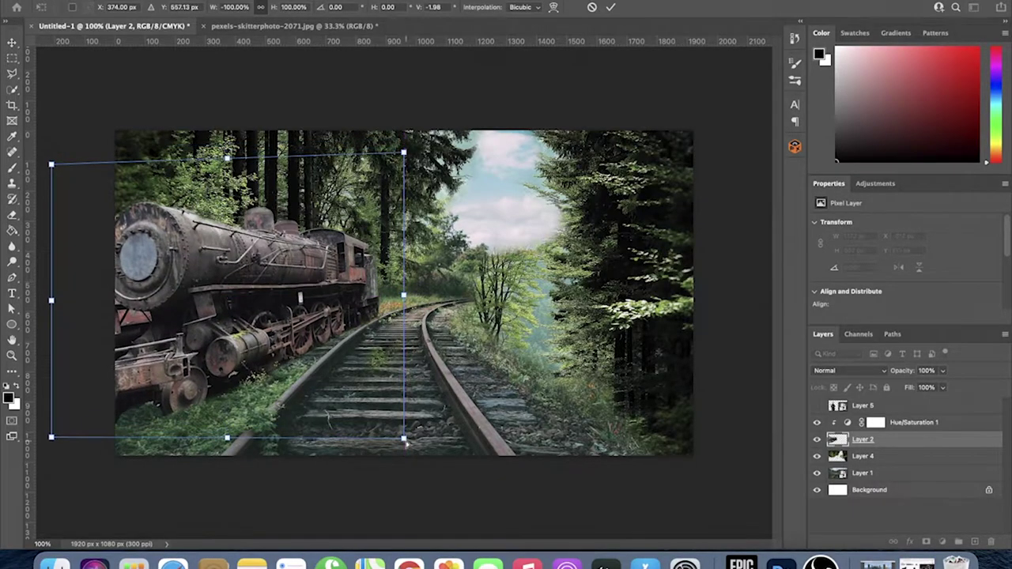
key("Return")
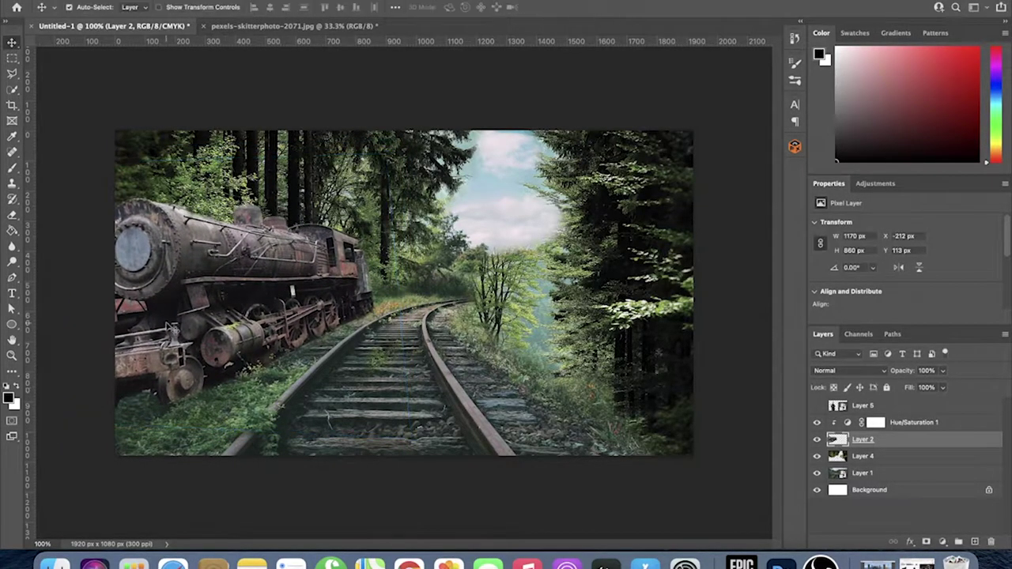
key("ctrl+t")
left_click_drag(46, 433, 42, 459)
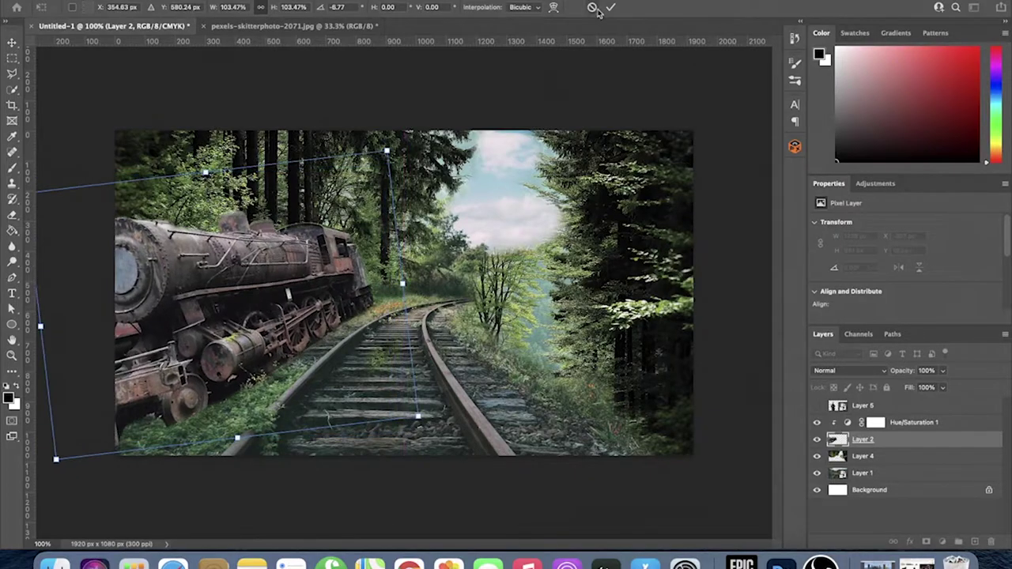
key("Return")
- Redo the locomotive's reshape along the track and shift it further left
key("ctrl+z")
key("ctrl+t")
left_click_drag(261, 210, 188, 307)
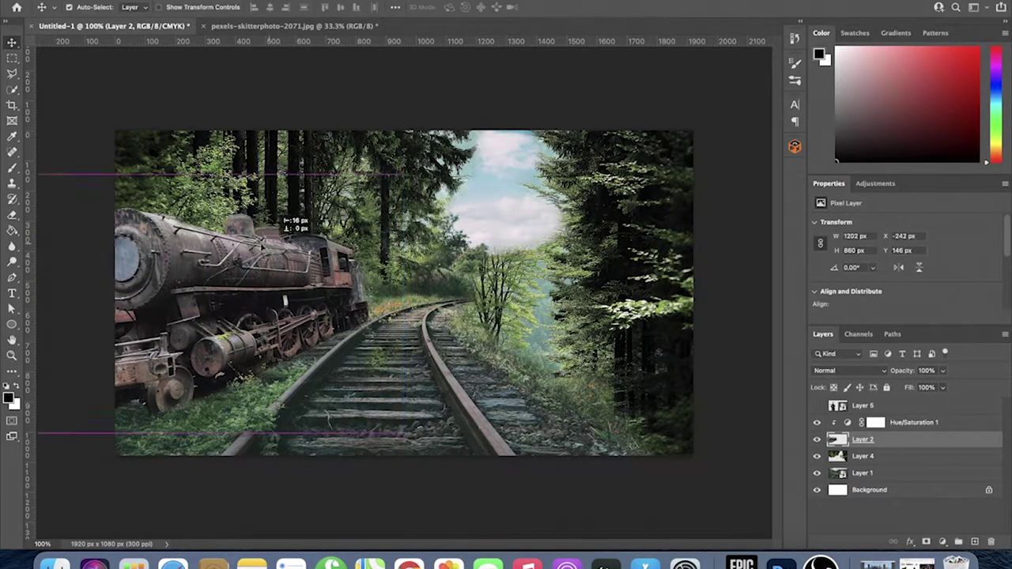
key("Return")
left_click(12, 42)
left_click_drag(224, 267, 207, 268)
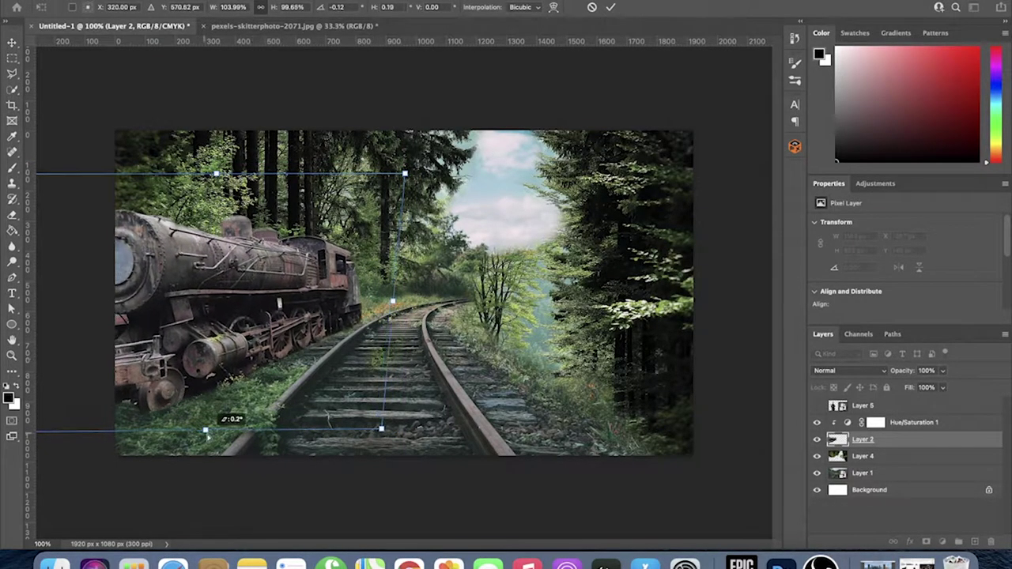
- Shrink and reposition the soldier figure, then delete the soldier layer
key("ctrl+t")
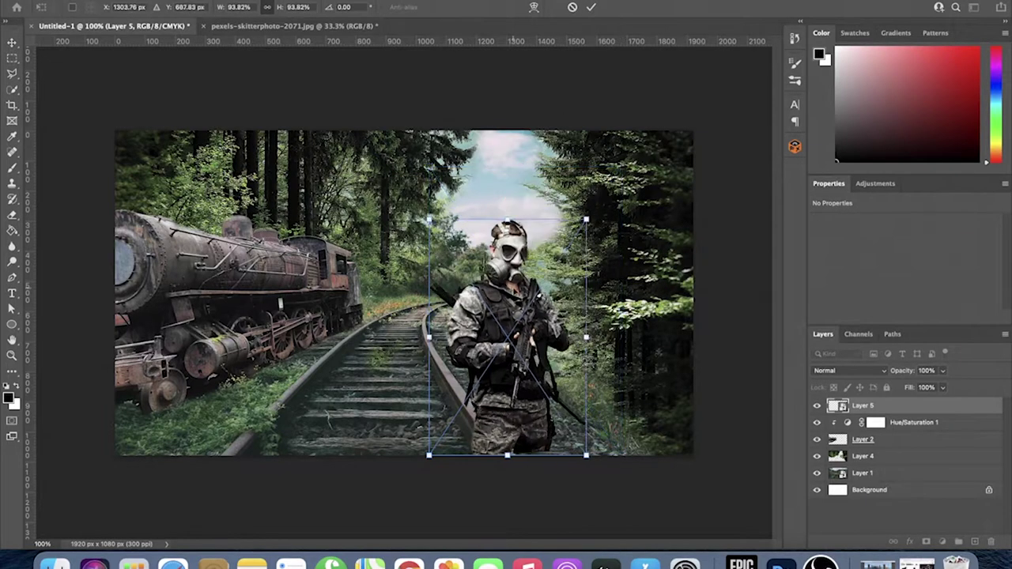
left_click_drag(531, 267, 310, 268)
left_click_drag(312, 368, 590, 356)
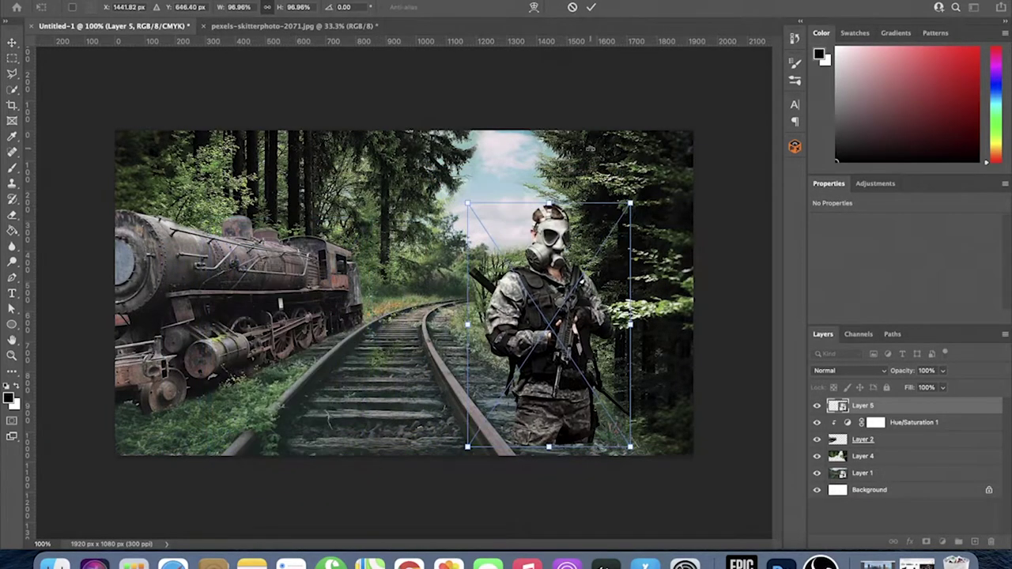
key("Return")
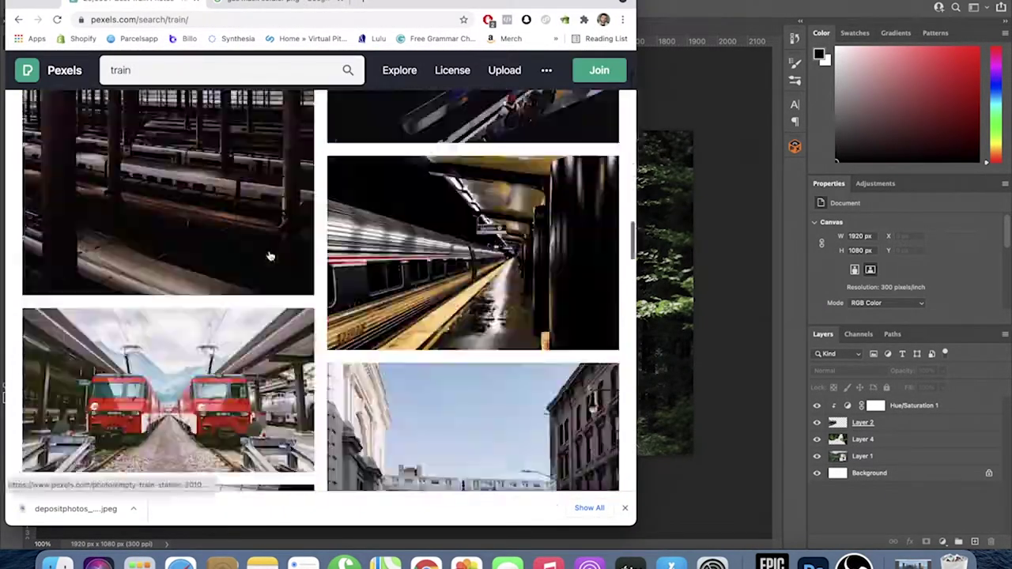
- Browse Pexels results and the photos similar to a train picture
scroll(269, 256, "down", 10)
left_click(422, 237)
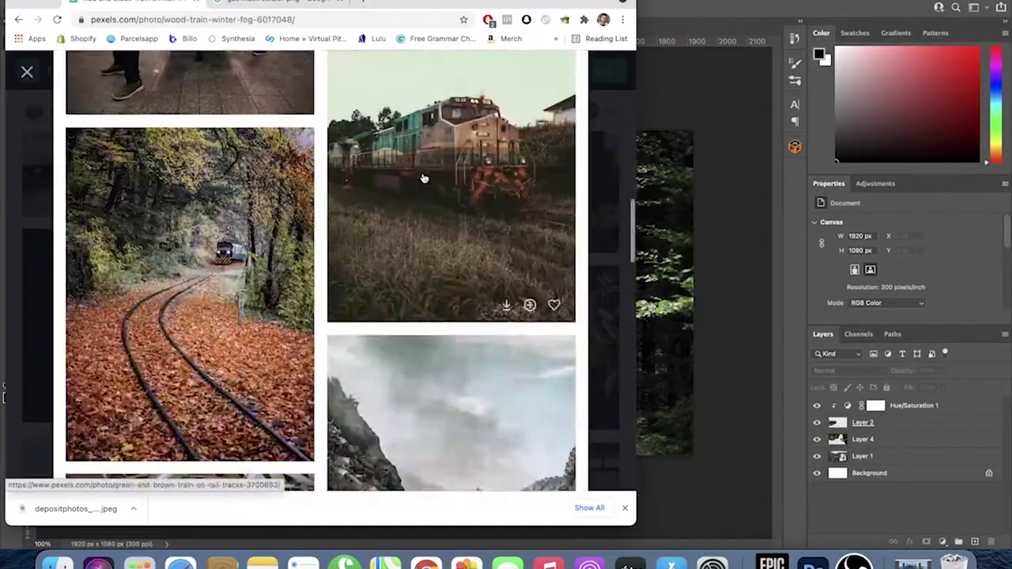
scroll(393, 312, "down", 10)
scroll(393, 312, "down", 5)
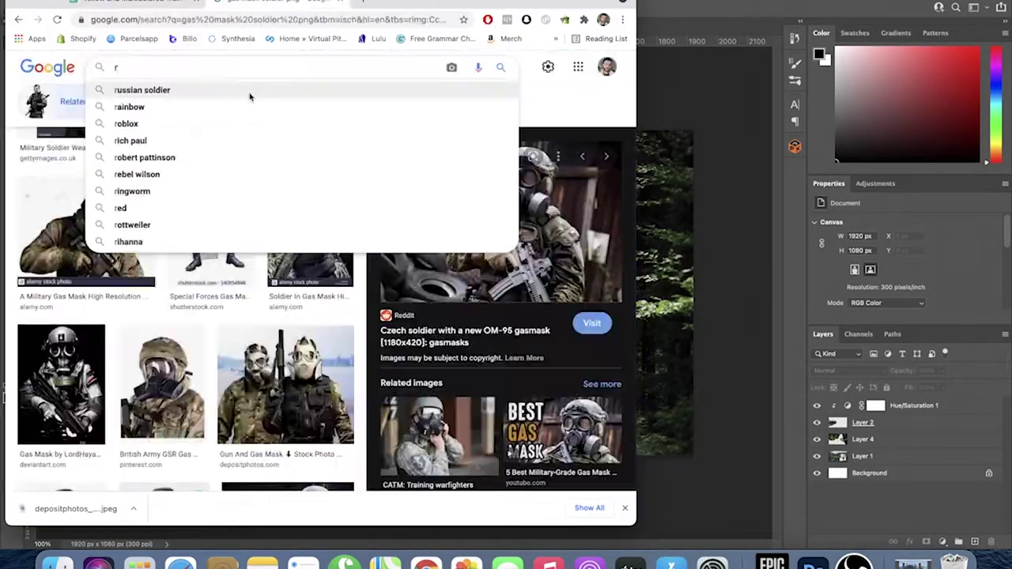
scroll(317, 317, "down", 10)
scroll(317, 317, "down", 10)
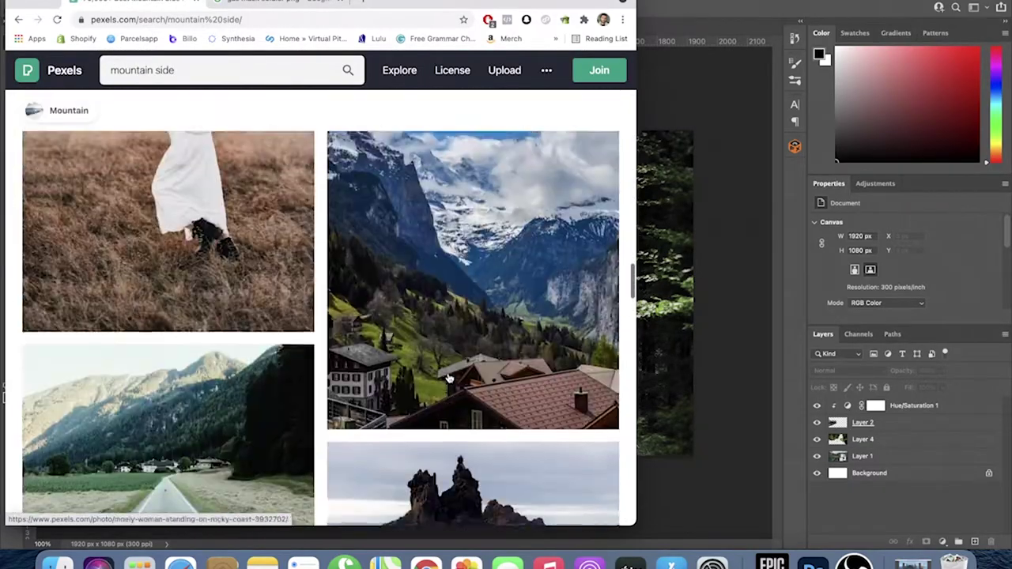
- View the mountain-side village road photo, then return to the Photoshop composite
left_click(169, 427)
scroll(353, 380, "down", 10)
scroll(353, 380, "down", 5)
scroll(354, 380, "down", 5)
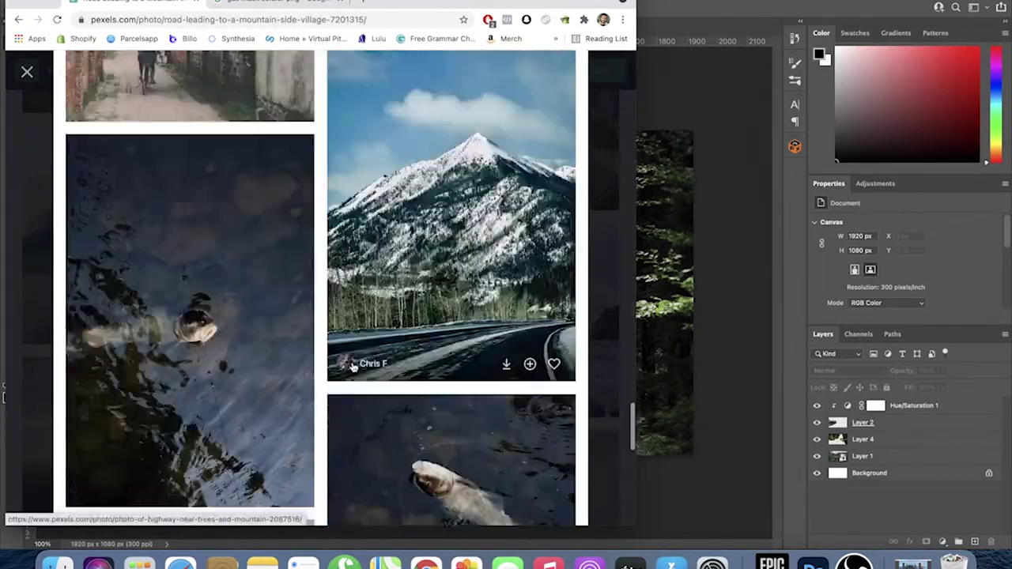
scroll(316, 316, "down", 5)
scroll(291, 257, "down", 5)
left_click(712, 116)
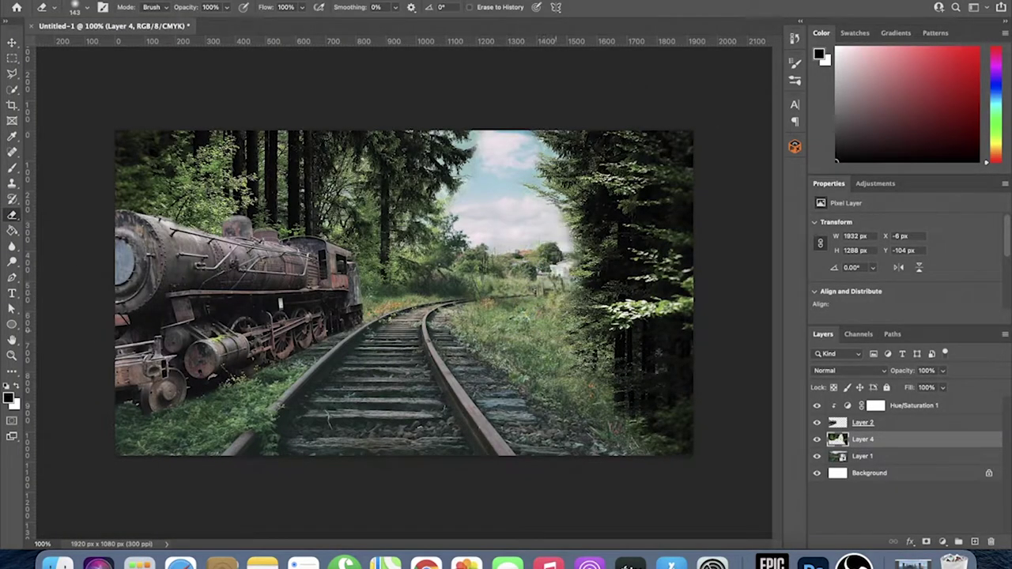
- Erase the top of the right-hand forest, toggling Layer 1 off and on to check
left_click_drag(632, 154, 625, 388)
left_click(817, 456)
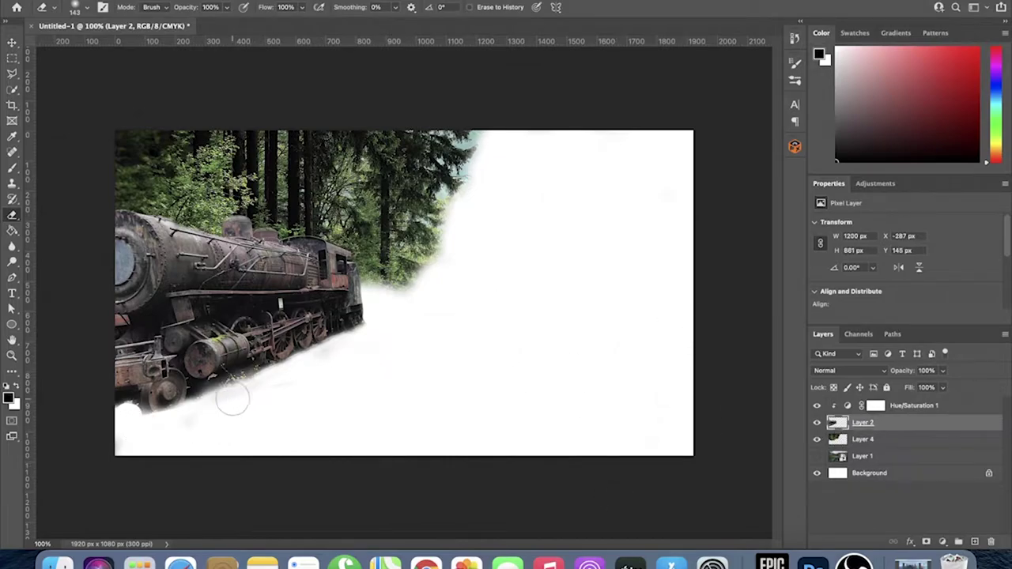
left_click(817, 457)
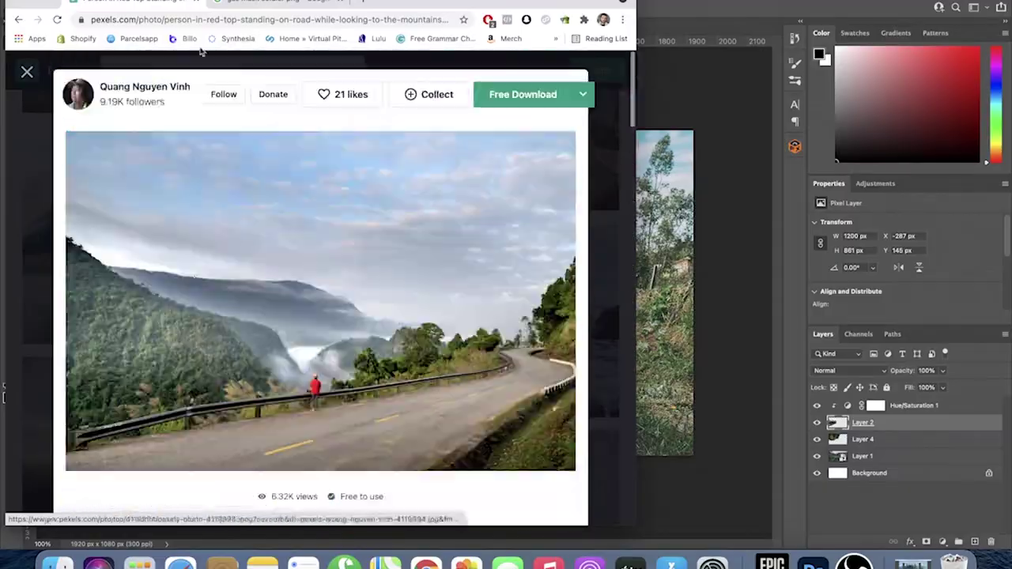
- Scroll the Pexels 'railroad' results and open the foggy overgrown railway photo
scroll(215, 250, "down", 10)
scroll(214, 250, "down", 10)
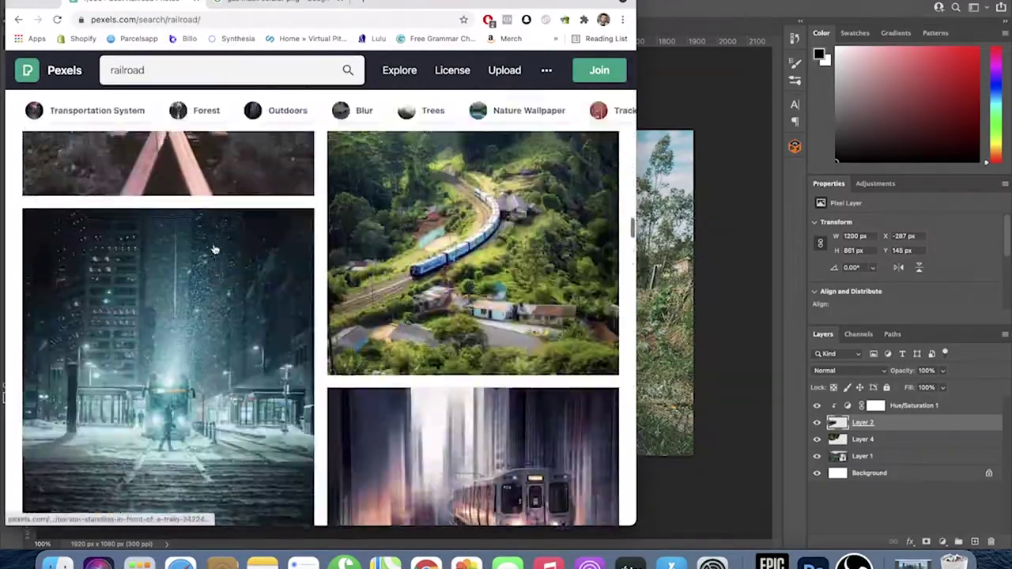
scroll(215, 250, "down", 10)
scroll(215, 250, "down", 10)
scroll(215, 250, "down", 10)
scroll(214, 250, "down", 10)
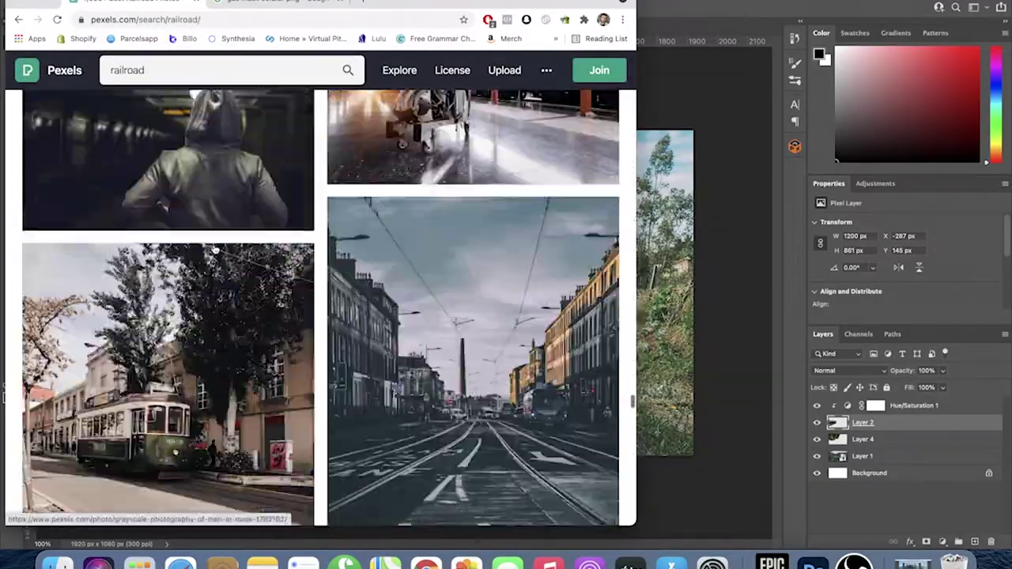
scroll(214, 250, "down", 10)
left_click(195, 237)
- Download the foggy railway photo and open the file in Photoshop
scroll(237, 317, "down", 10)
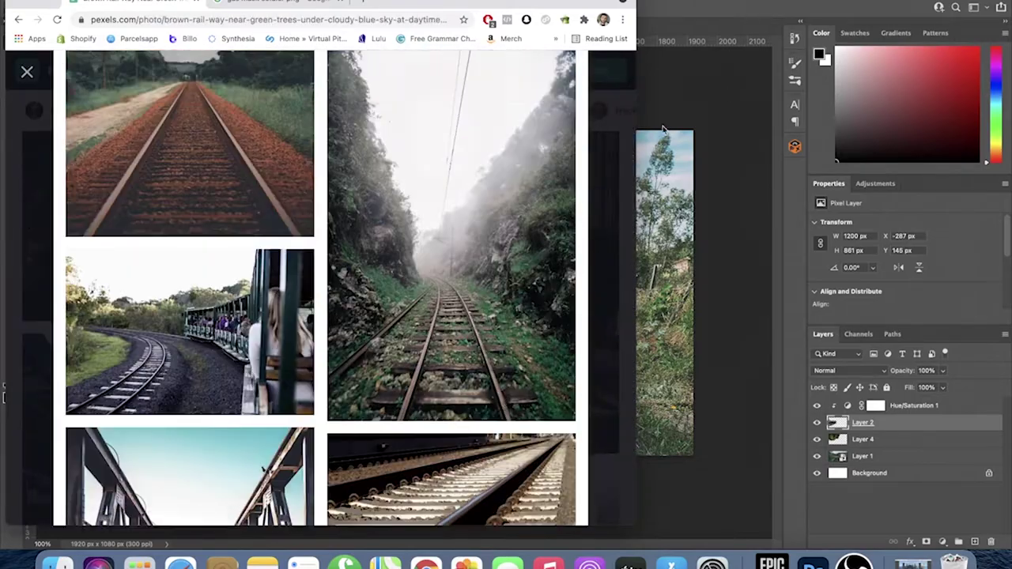
scroll(277, 380, "down", 10)
scroll(310, 447, "down", 5)
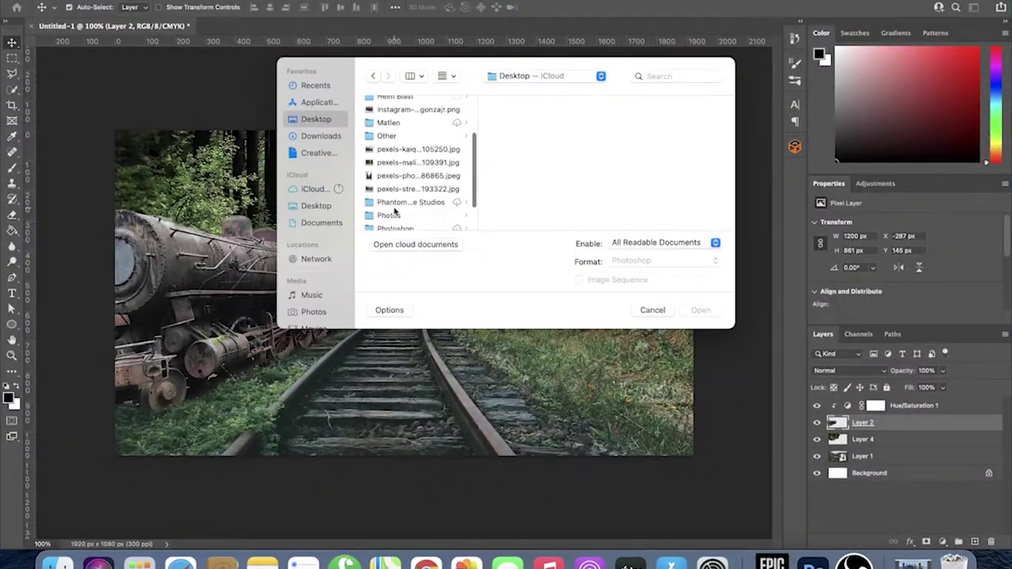
double_click(418, 176)
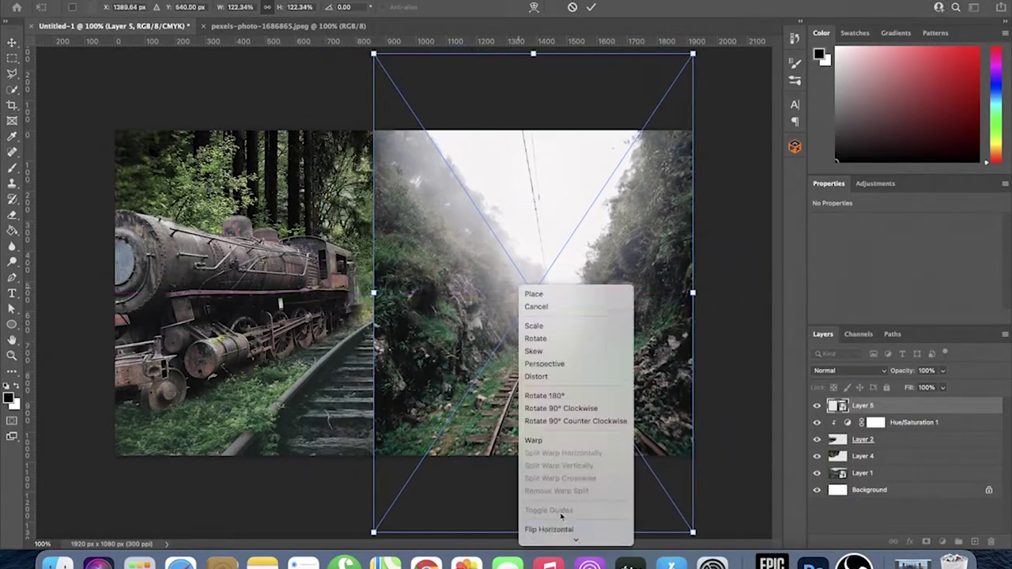
- Flip the railway photo horizontally, erase its hazy top-right sky, and nudge it into place
left_click(554, 529)
key("Return")
key("e")
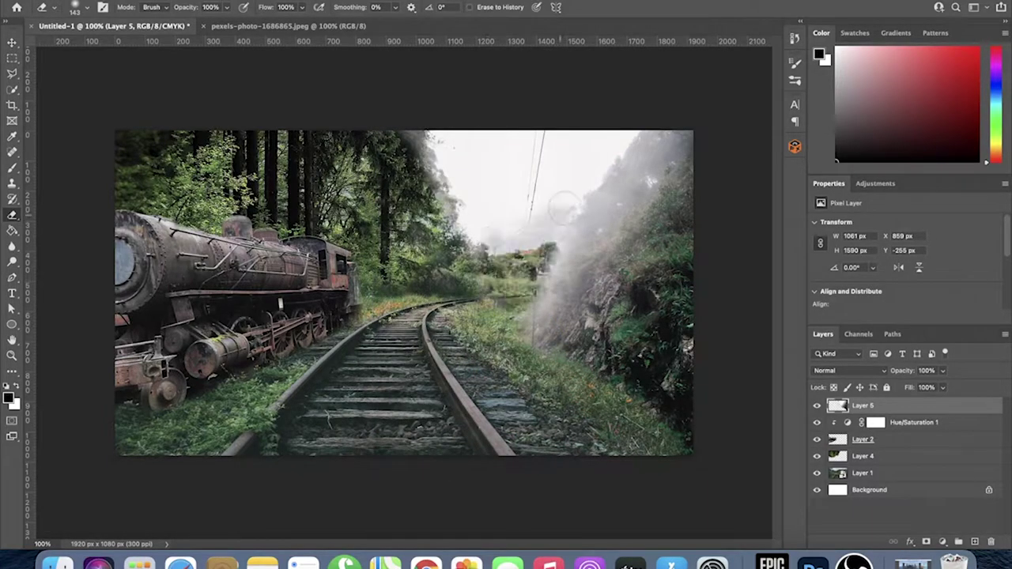
left_click_drag(564, 208, 650, 182)
key("v")
left_click_drag(625, 294, 629, 297)
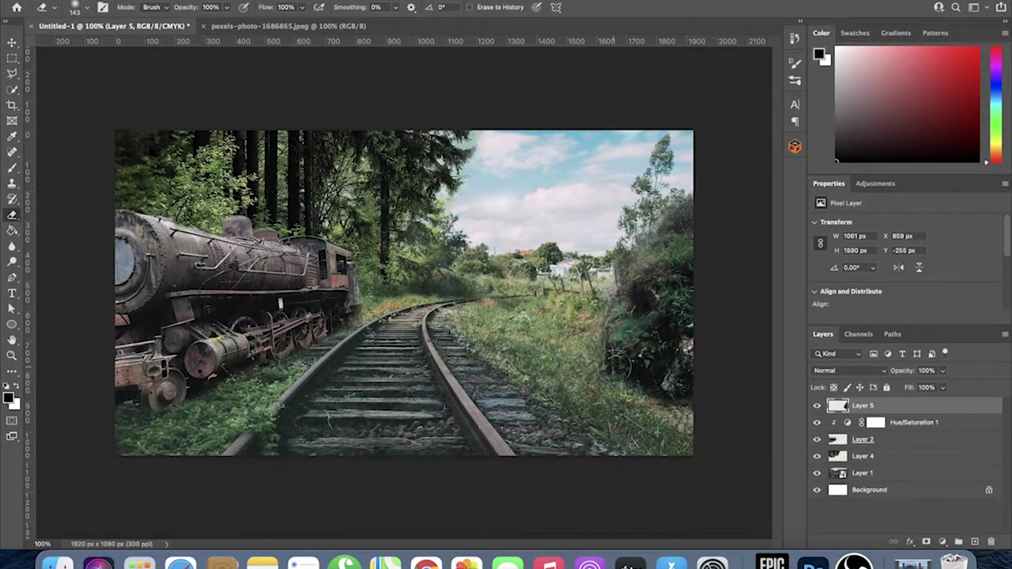
- Go to Envato Elements and search 3D models for 'old car', scrolling the results
type("relements 3d")
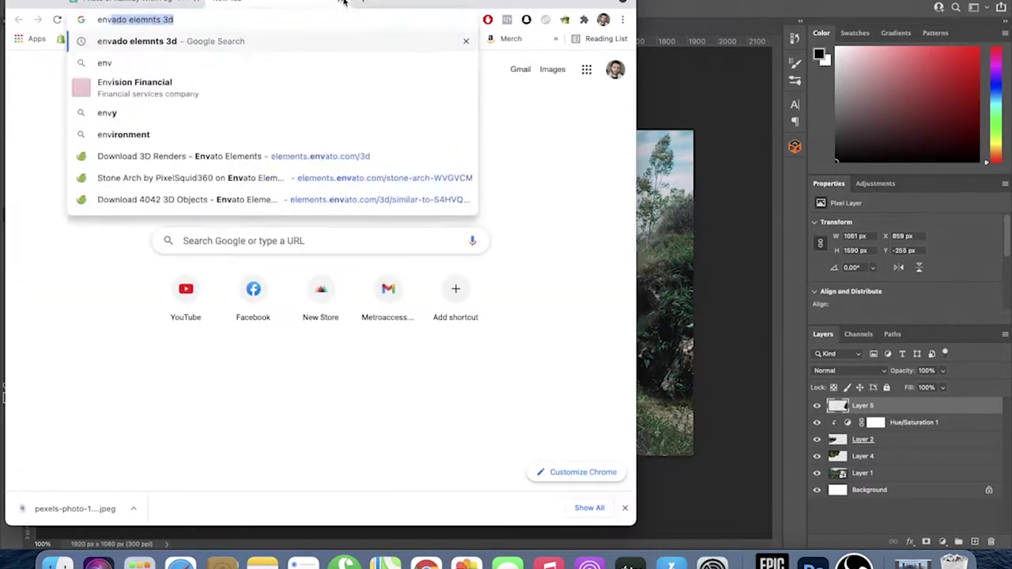
key("Return")
type("old car")
key("Return")
scroll(519, 229, "down", 5)
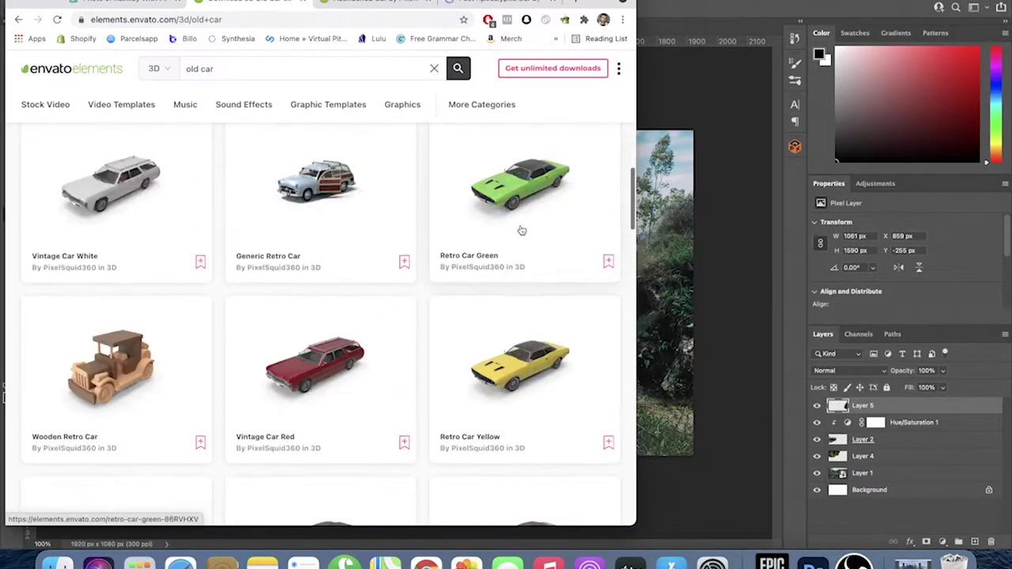
scroll(520, 229, "down", 5)
scroll(386, 282, "down", 5)
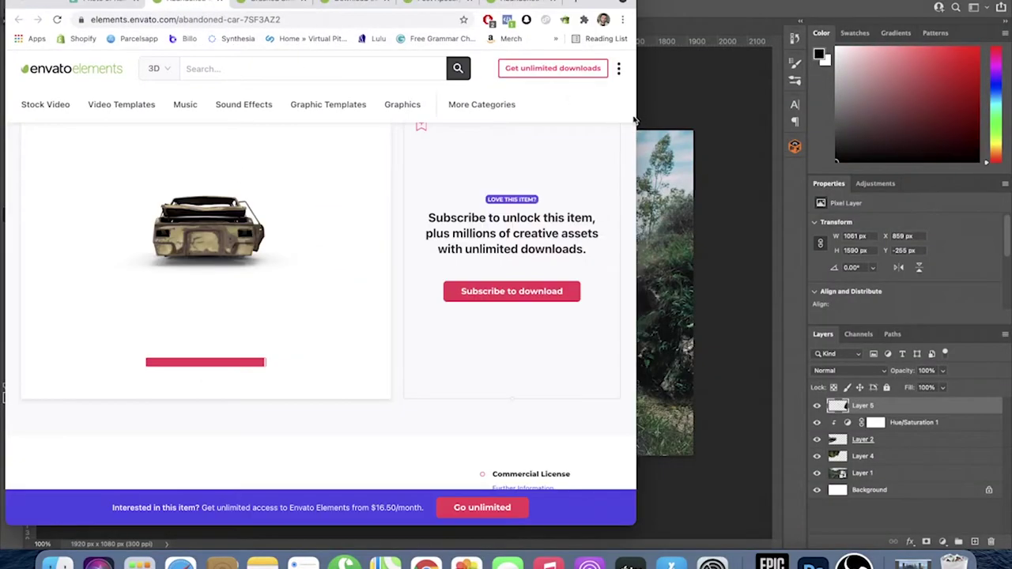
- Narrow the browser and switch between the abandoned and post-apocalyptic car pages
left_click_drag(634, 119, 501, 119)
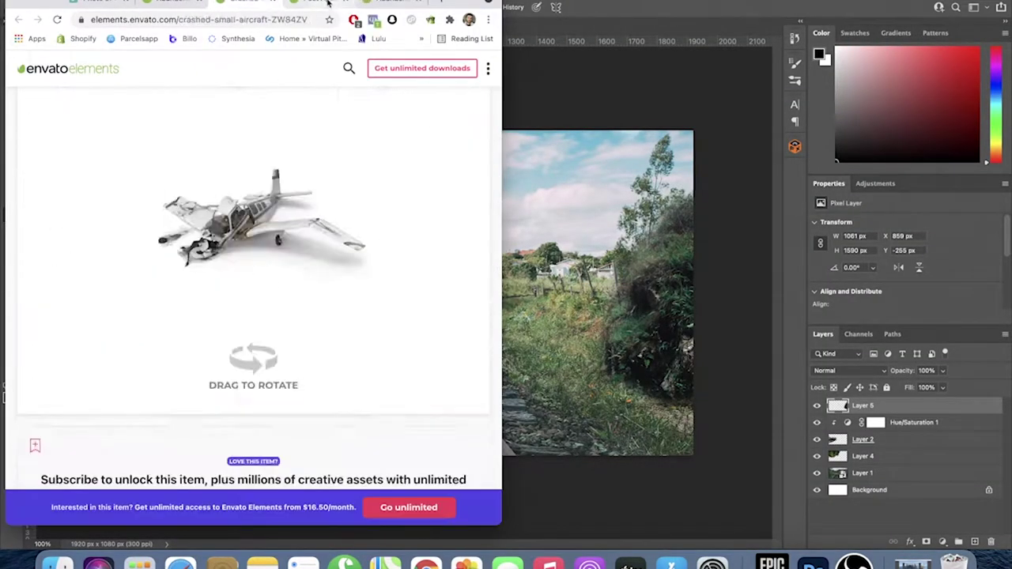
left_click(258, 1)
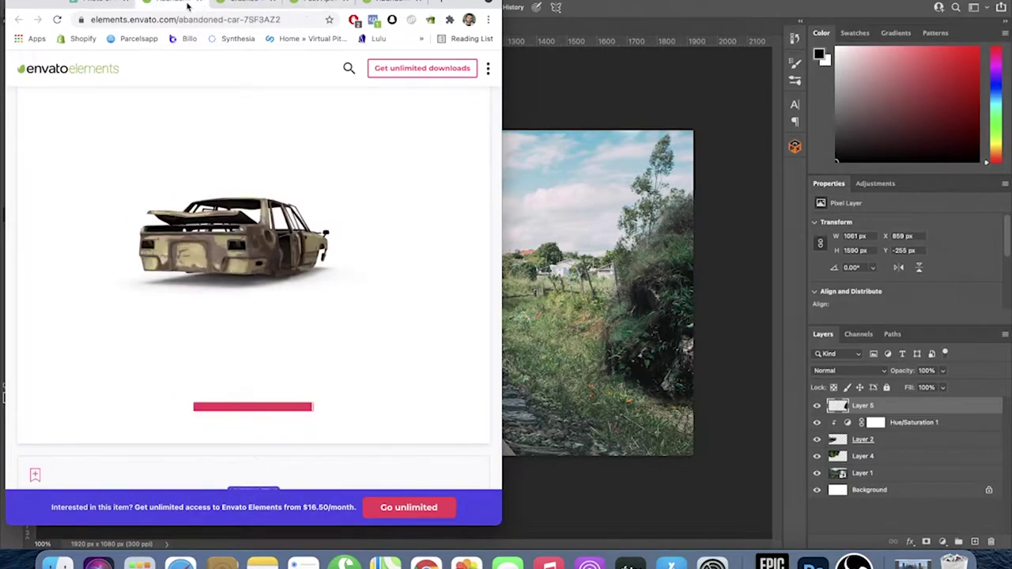
left_click(372, 1)
left_click(257, 2)
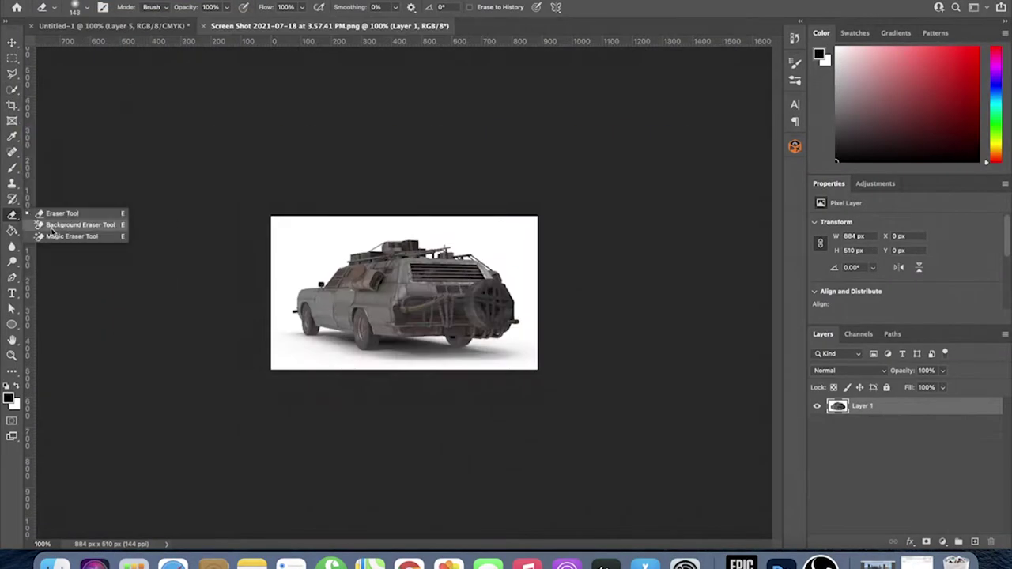
- Pick the Quick Selection tool and open the edge refinement workspace
left_click(13, 90)
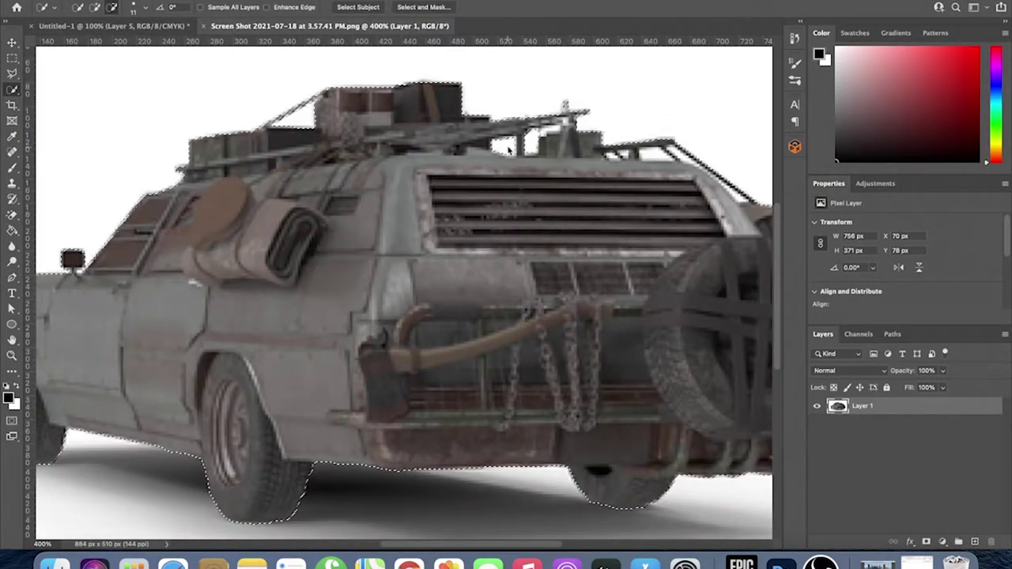
left_click(424, 7)
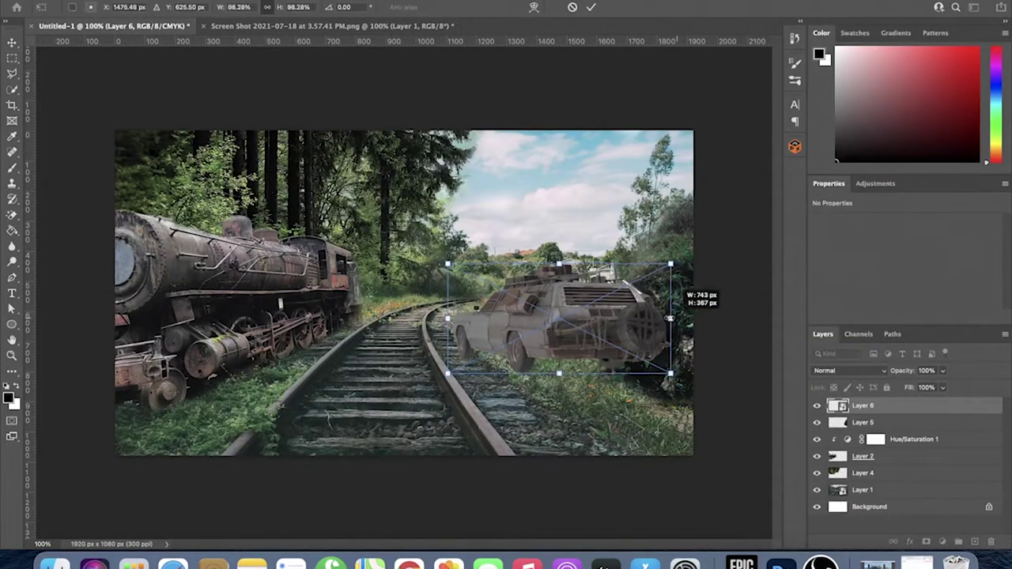
- Shrink the car to about 72%, tilt it to the ground, and rasterize it
right_click(592, 301)
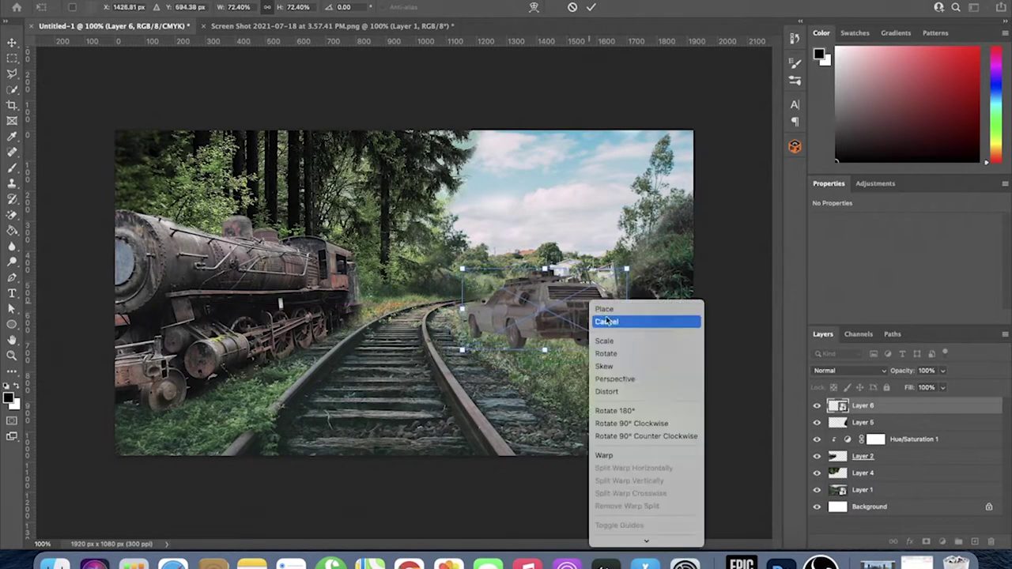
left_click_drag(601, 319, 626, 309)
key("ctrl+t")
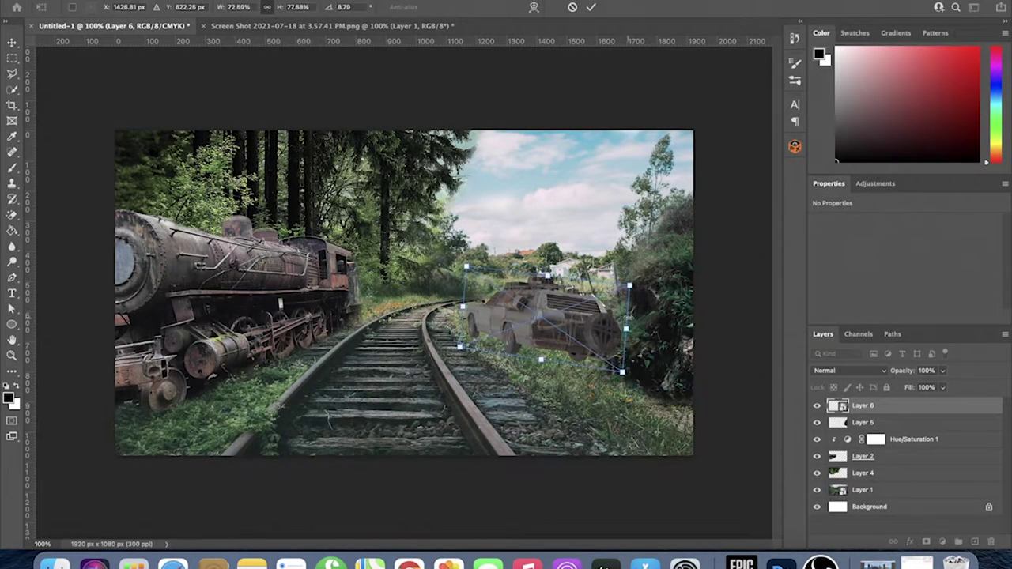
left_click_drag(633, 348, 625, 368)
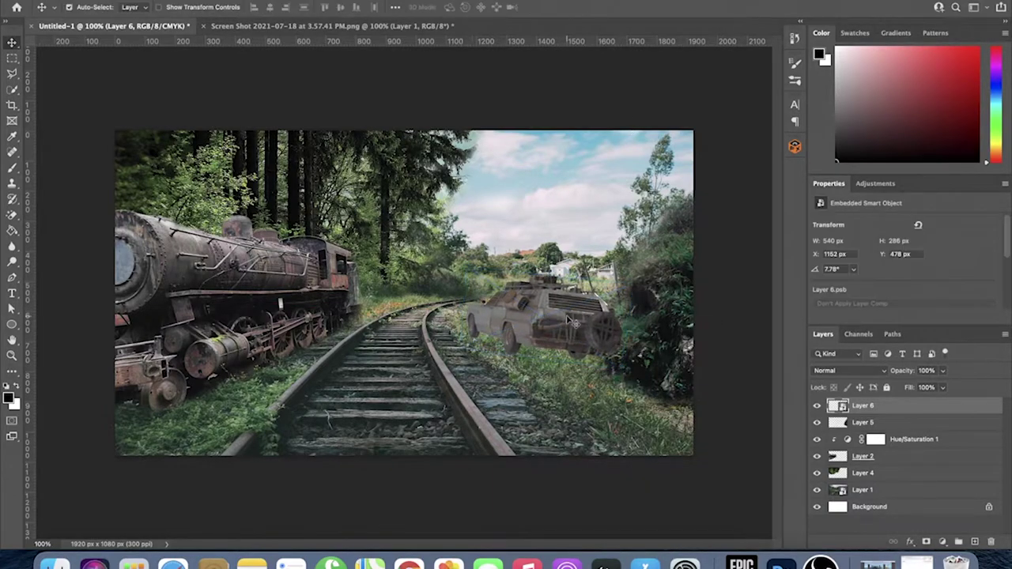
left_click(12, 214)
key("Return")
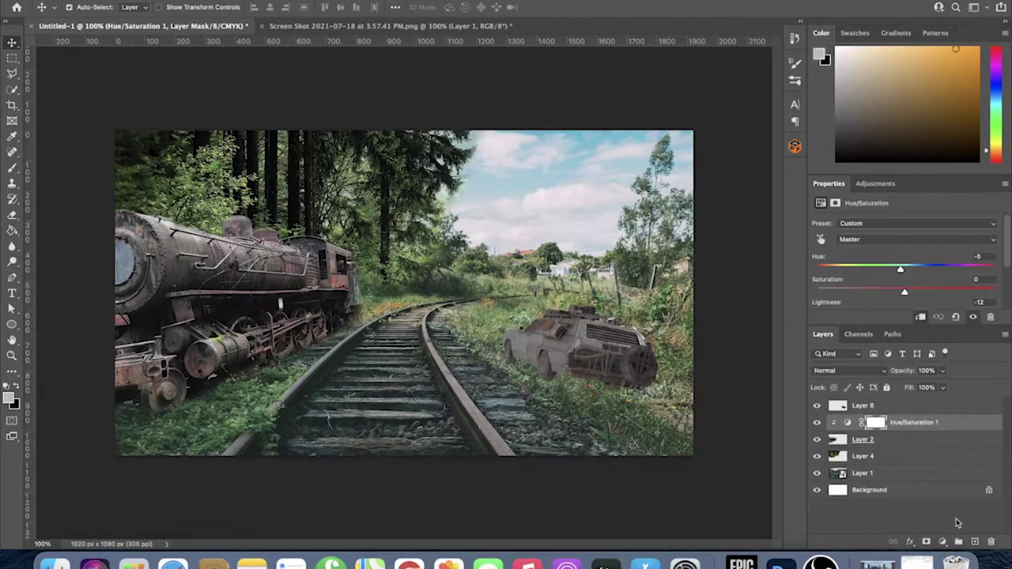
key("Return")
- Zoom in on the car, set the eraser to 35 px then 14 px, and zoom back out
key("ctrl+plus")
left_click(83, 7)
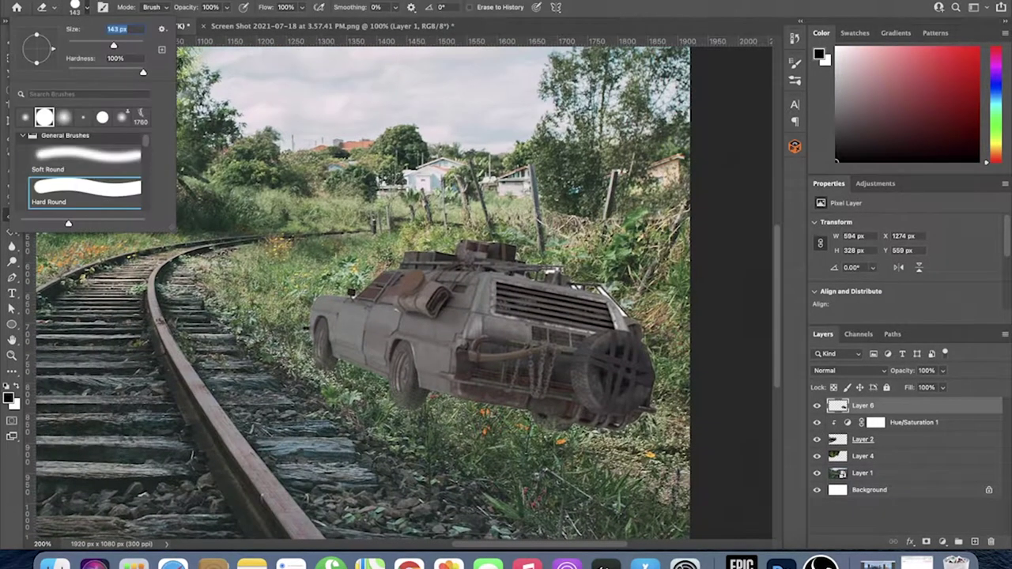
type("35")
key("Return")
key("ctrl+plus")
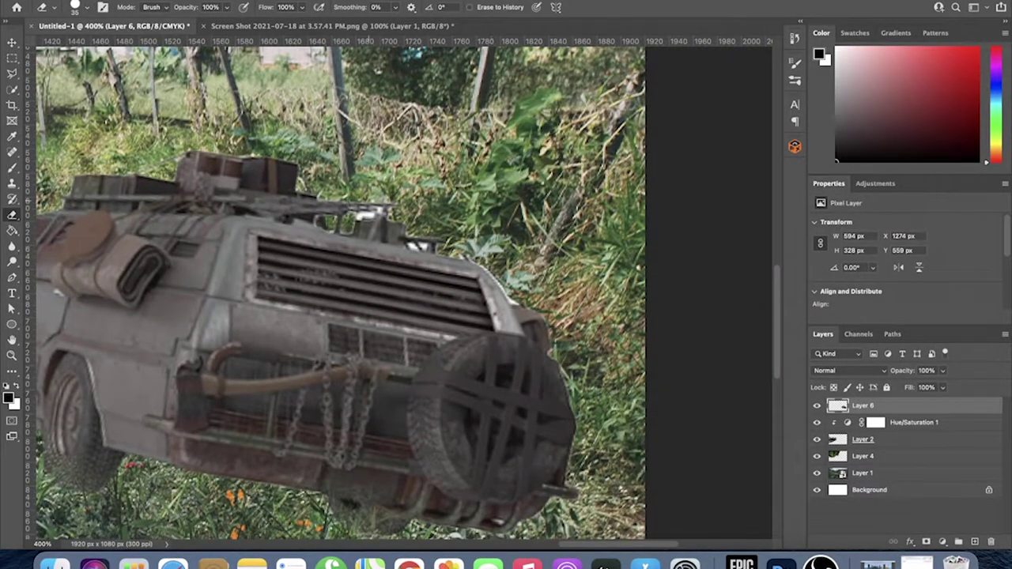
left_click(79, 7)
type("14")
key("Return")
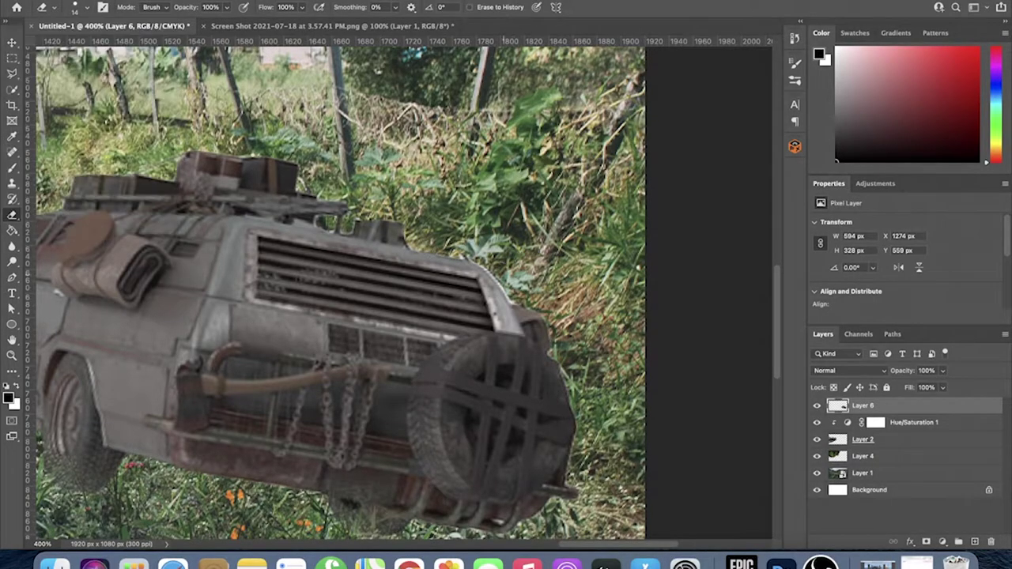
key("ctrl+1")
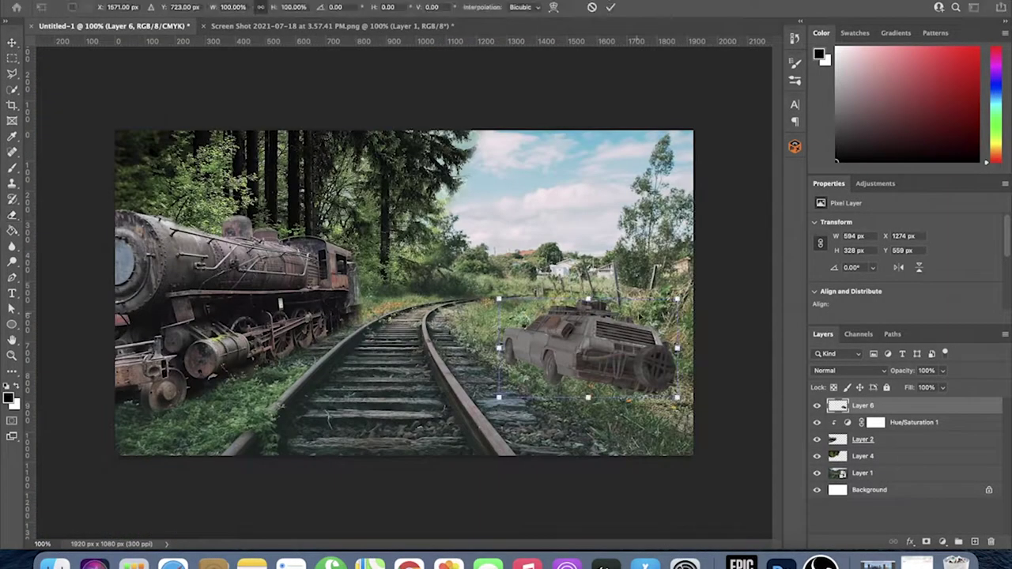
- Add a drop shadow layer style to the car
left_click(909, 542)
left_click(934, 538)
left_click_drag(739, 135, 360, 173)
key("Return")
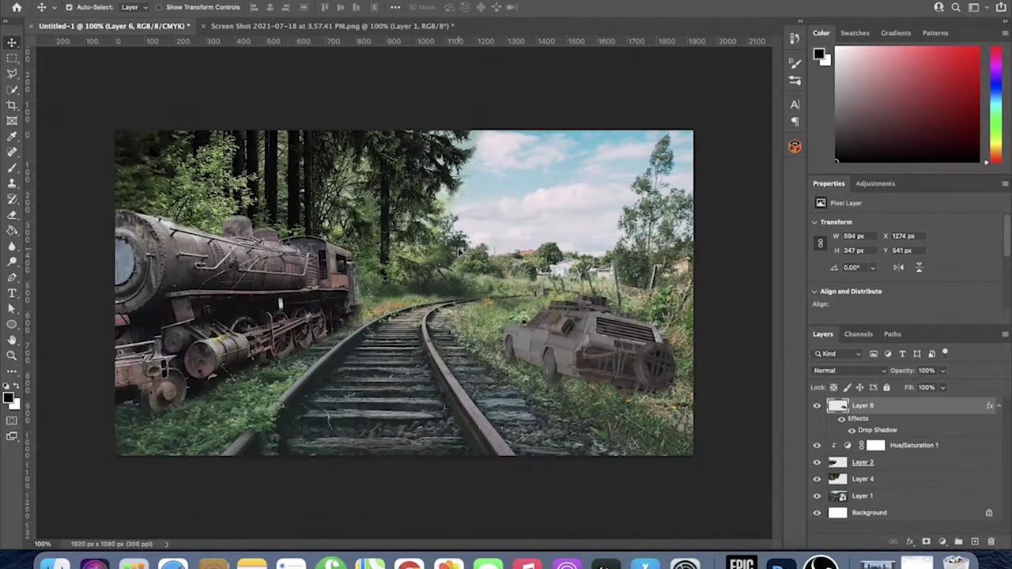
- Add a Hue/Saturation tint above the car in Overlay mode at 60% opacity
key("ctrl+t")
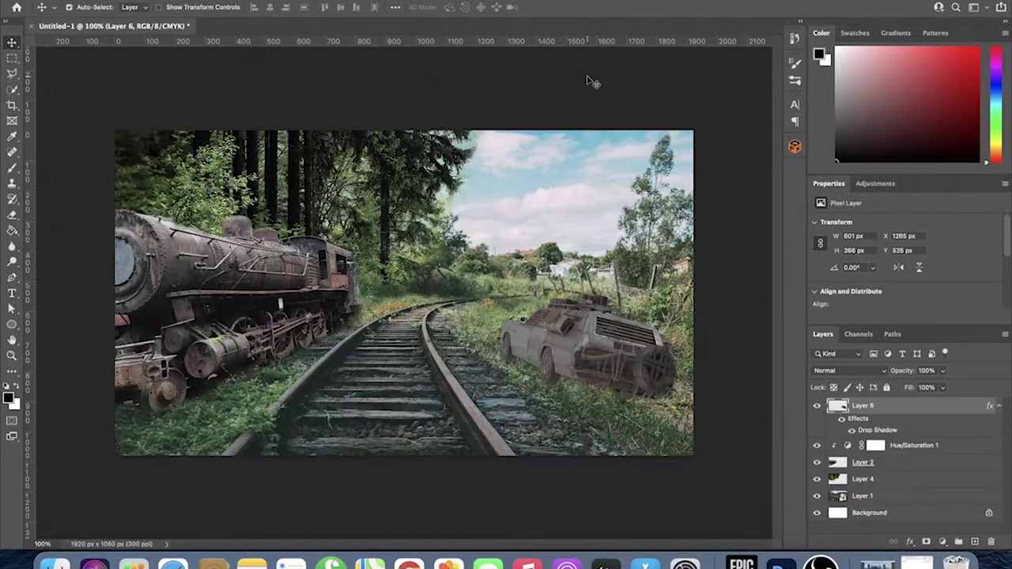
left_click(942, 541)
left_click(886, 348)
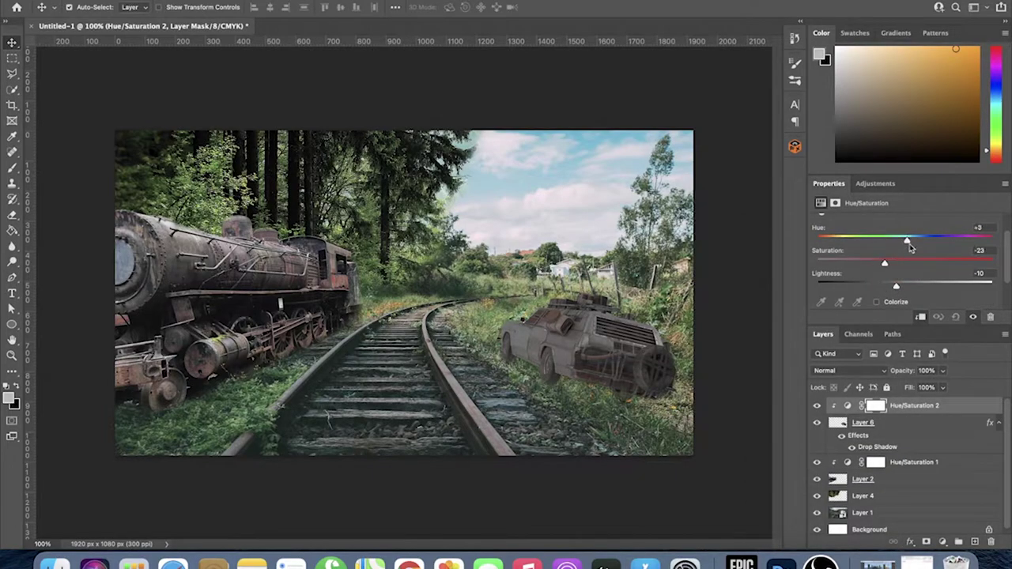
left_click(850, 371)
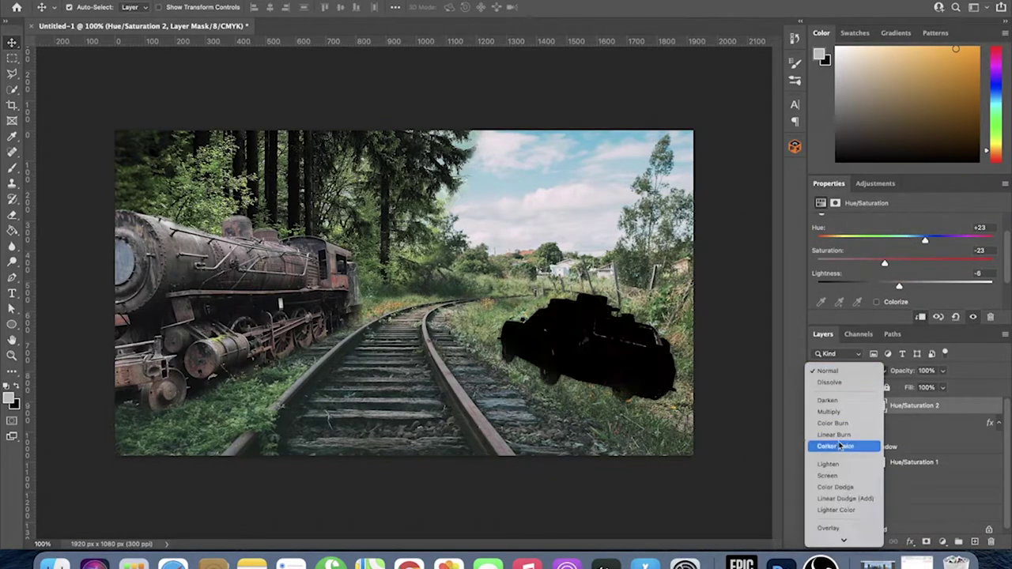
left_click(846, 448)
left_click(818, 513)
left_click(817, 513)
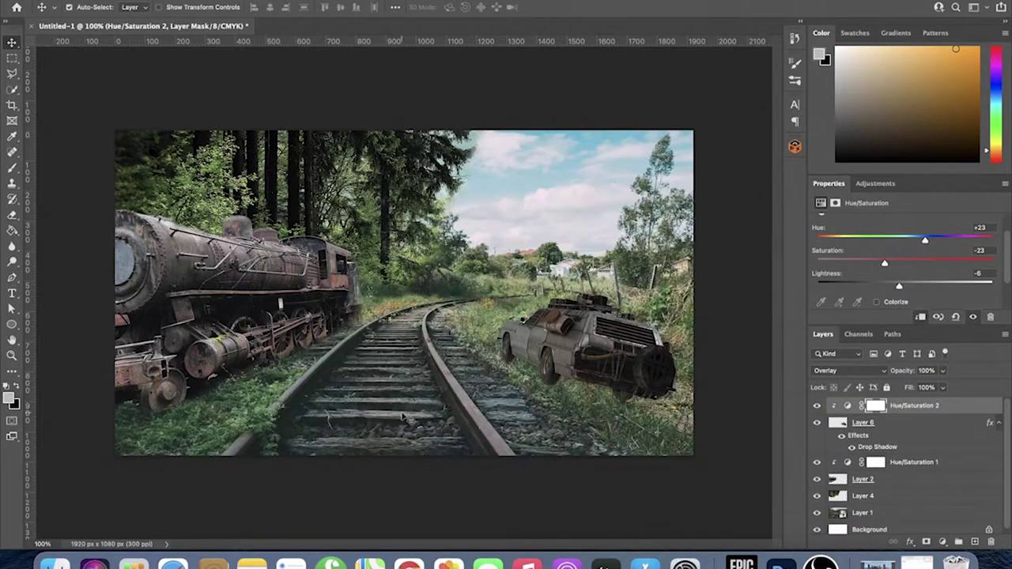
left_click(582, 291)
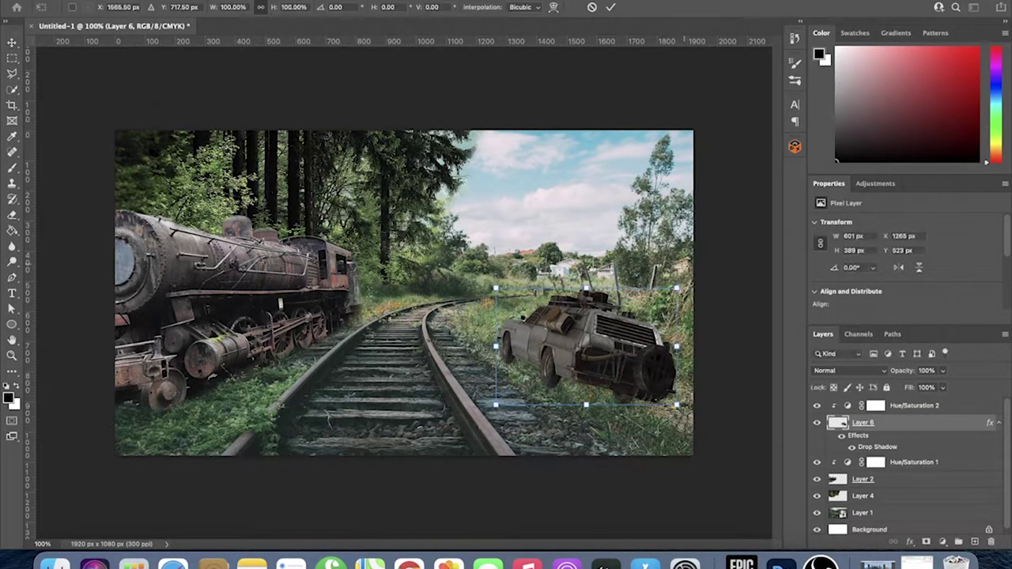
key("Return")
left_click(913, 405)
left_click_drag(902, 370, 890, 370)
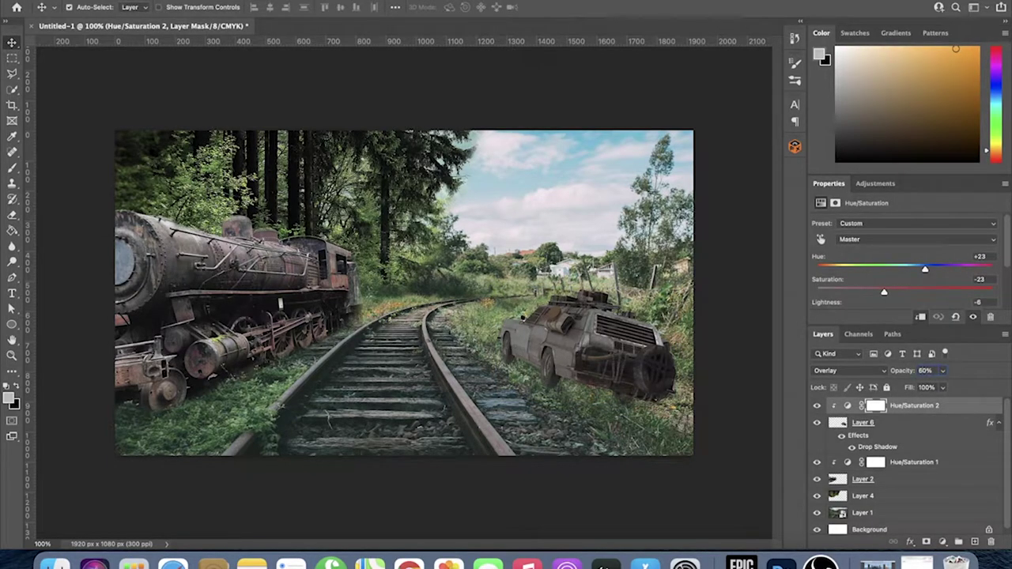
- Add Hue/Saturation for Layers 2 and 1 (saturation -2, lightness -3), plus Color Balance
left_click(863, 479)
left_click(862, 513)
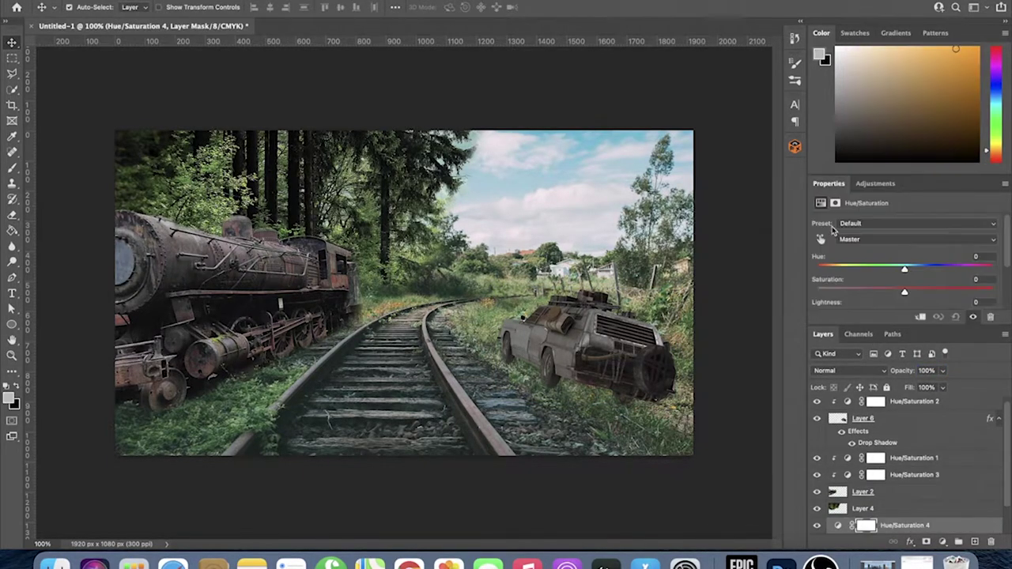
scroll(902, 474, "down", 1)
right_click(902, 492)
left_click(791, 506)
left_click_drag(905, 292, 903, 294)
left_click_drag(905, 242, 902, 241)
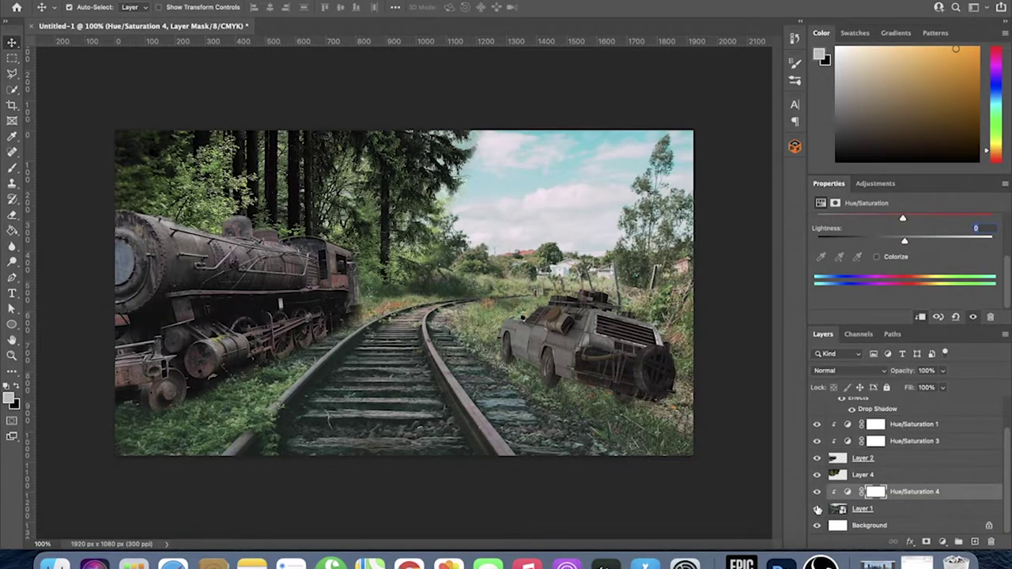
left_click(831, 508)
left_click(849, 228)
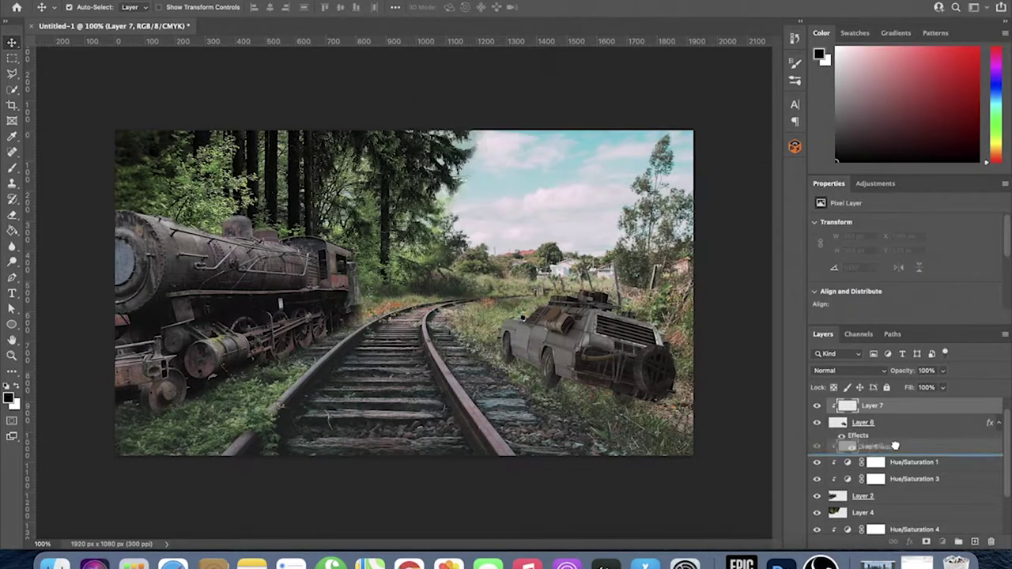
- Set a larger brush size for painting the car's shadow
left_click(54, 7)
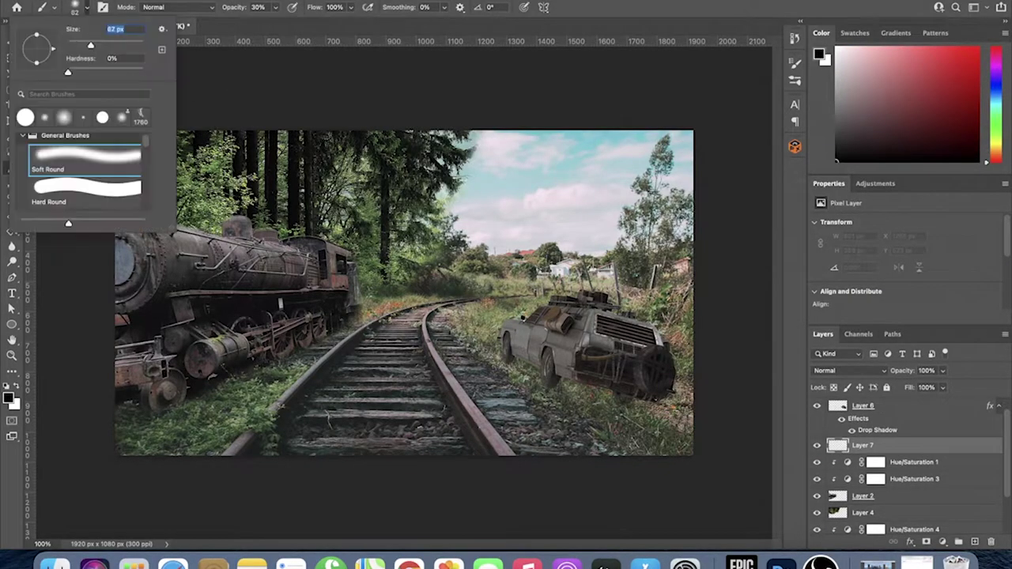
key("6")
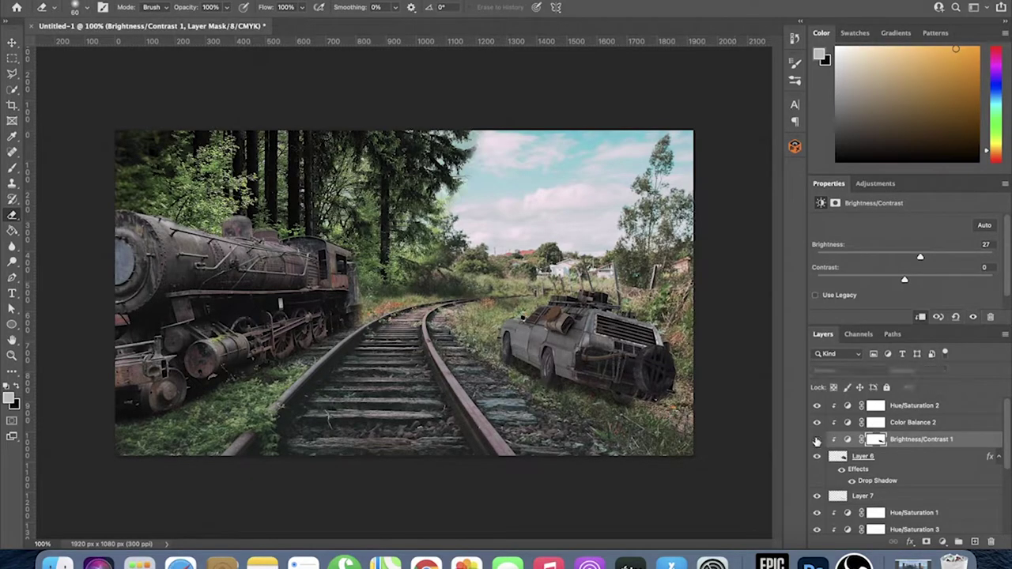
- Turn on the Brightness/Contrast 1 adjustment and set its opacity to 77%
left_click(817, 439)
left_click_drag(943, 370, 931, 388)
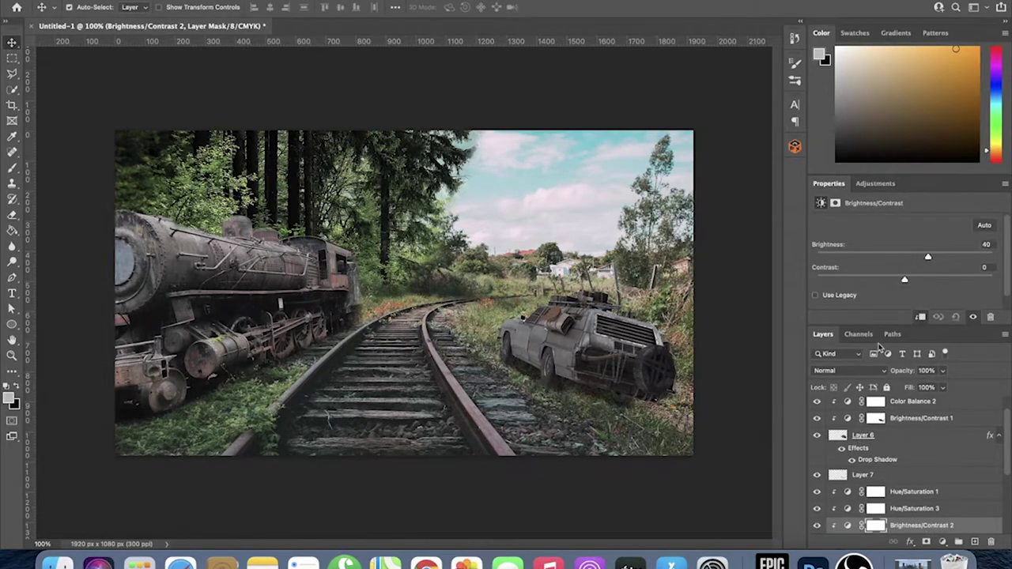
left_click(828, 207)
- Set the Brush to 134 px for mask painting and select Hue/Saturation 3
key("b")
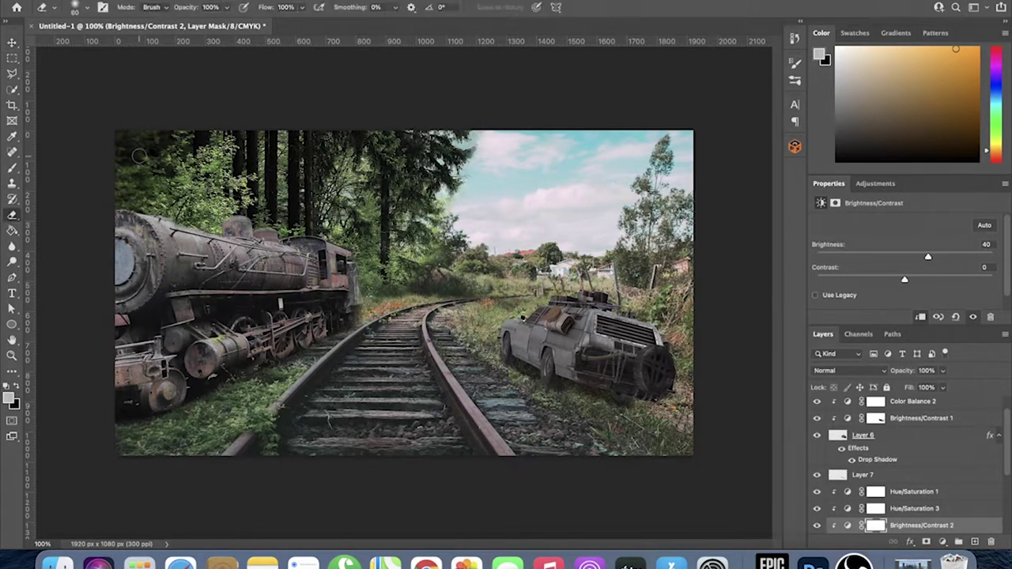
left_click(79, 8)
left_click_drag(90, 44, 111, 43)
key("Return")
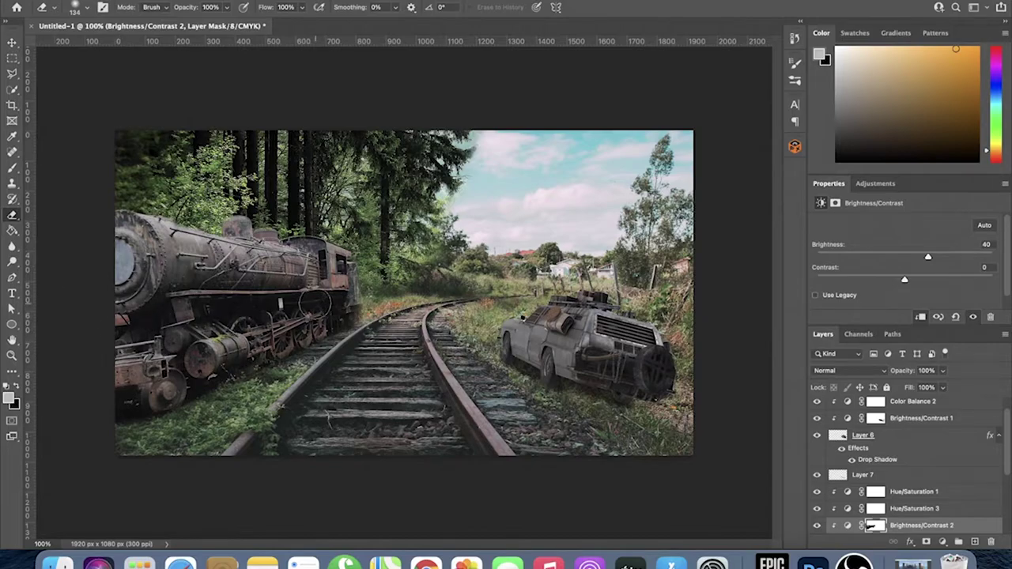
left_click(915, 509)
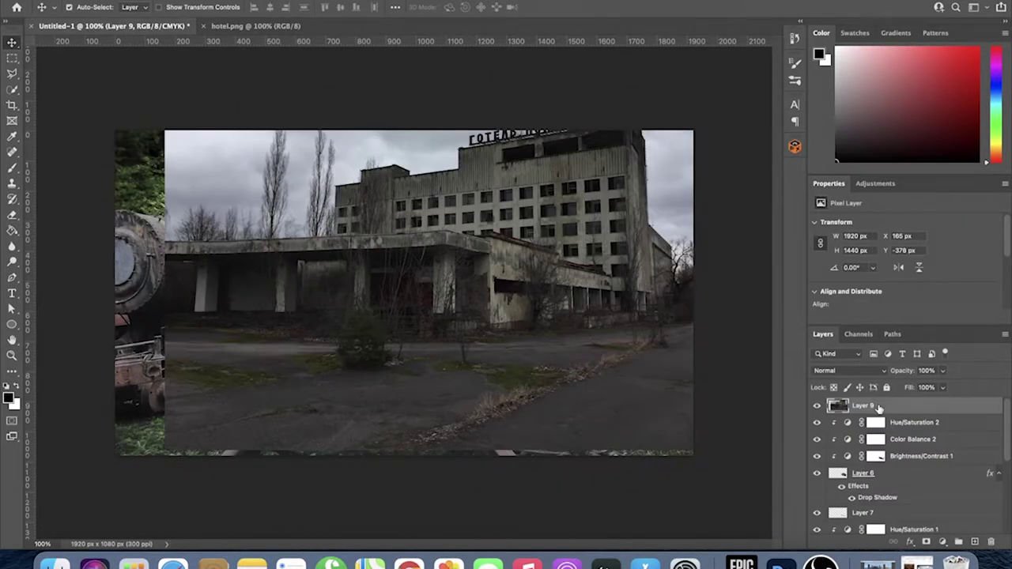
- Scale the pasted hotel photo down and position it behind the car
right_click(862, 406)
key("ctrl+t")
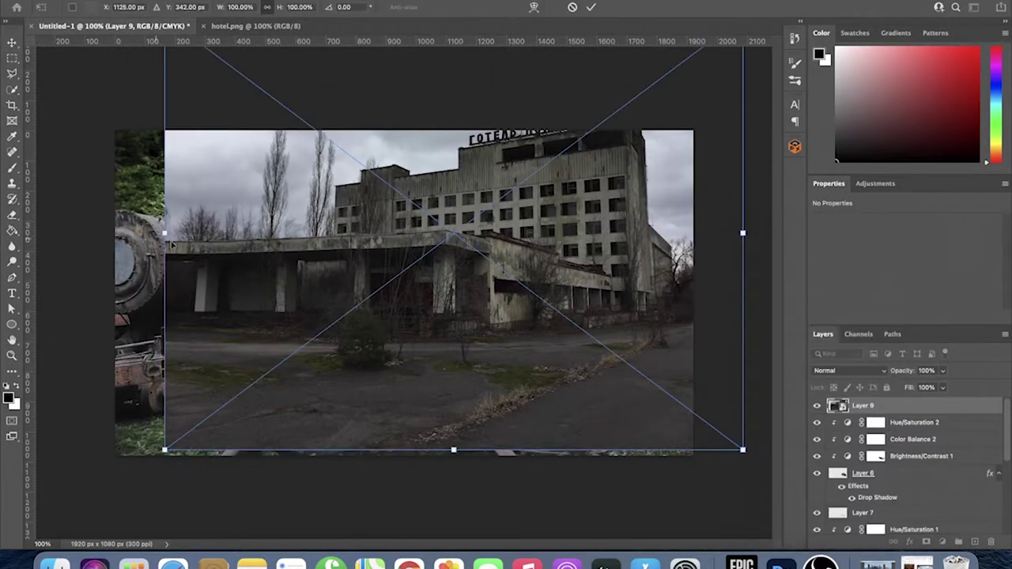
left_click_drag(166, 448, 402, 361)
left_click_drag(584, 258, 544, 267)
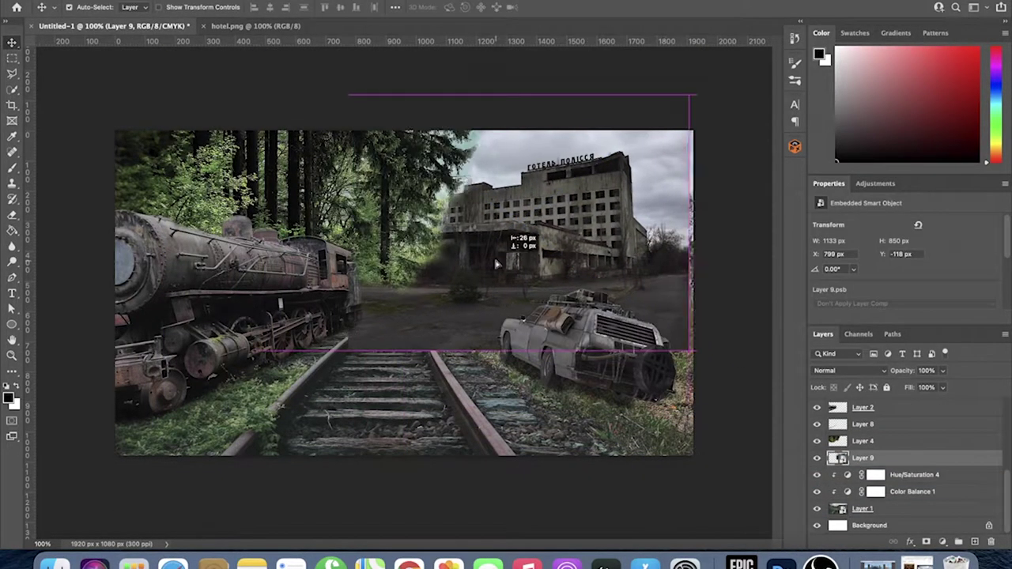
key("ctrl+t")
left_click_drag(429, 90, 493, 135)
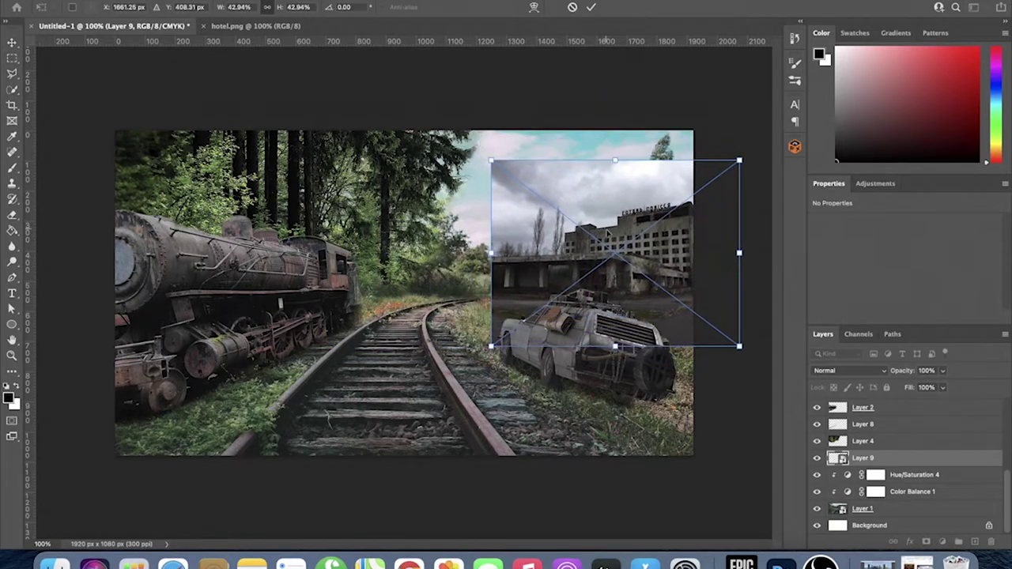
key("Return")
mouse_move(617, 206)
left_mouse_down()
mouse_move(633, 233)
mouse_move(625, 233)
left_mouse_up()
- Rasterize the hotel layer for the Eraser, then zoom in and back out around the car
key("e")
left_click(554, 221)
left_click(538, 216)
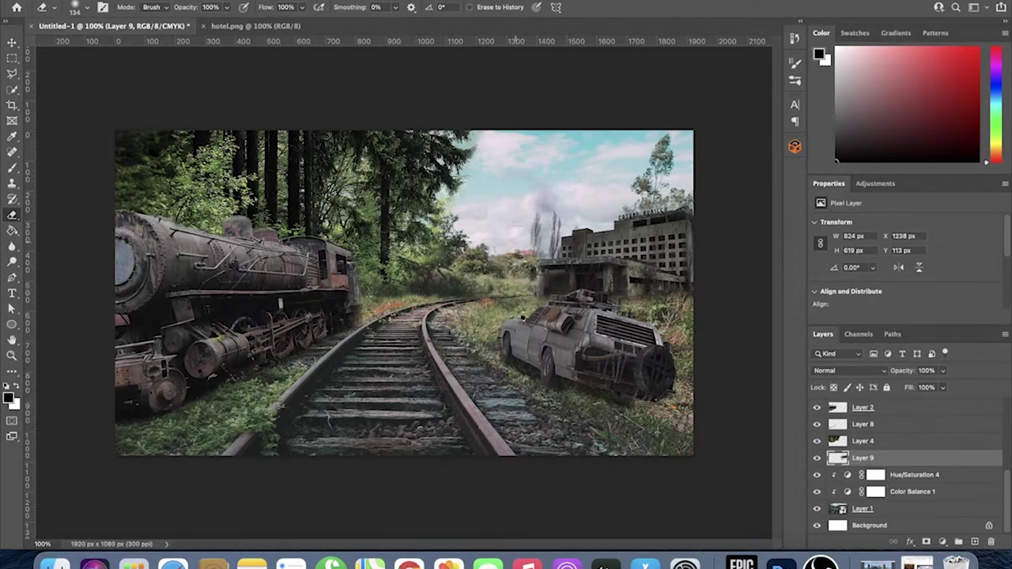
key("ctrl+Tab")
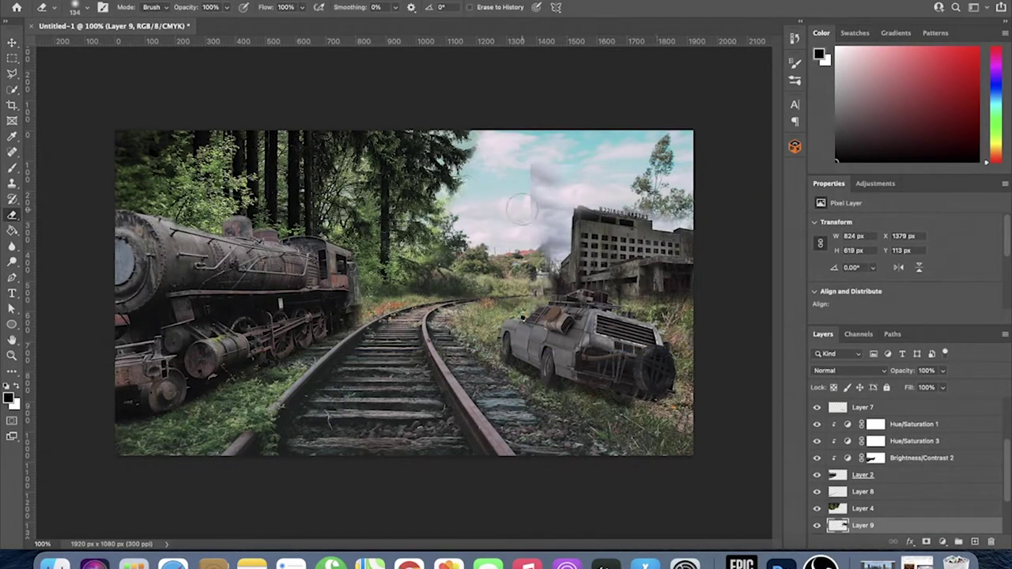
key("ctrl+plus")
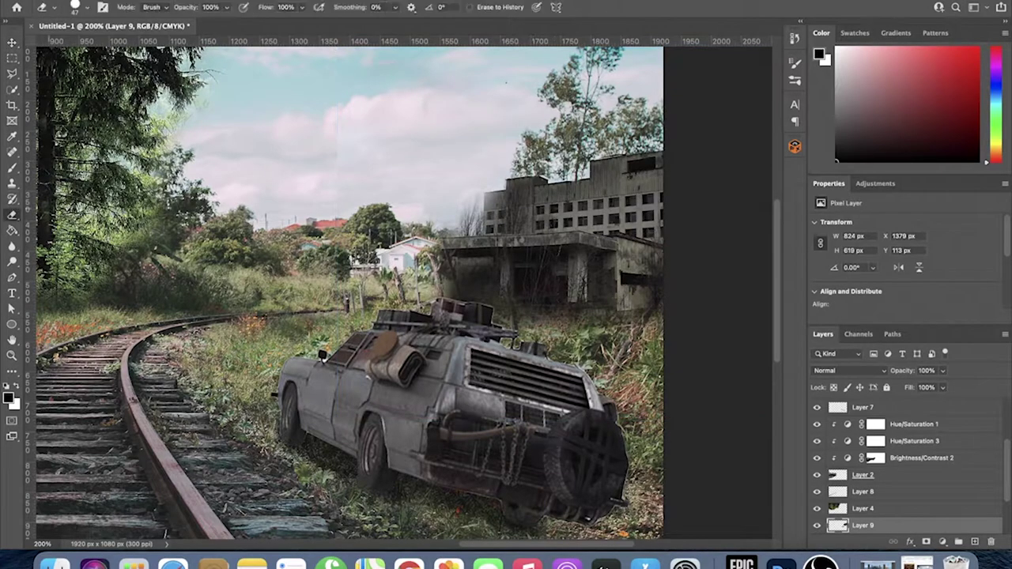
key("ctrl+minus")
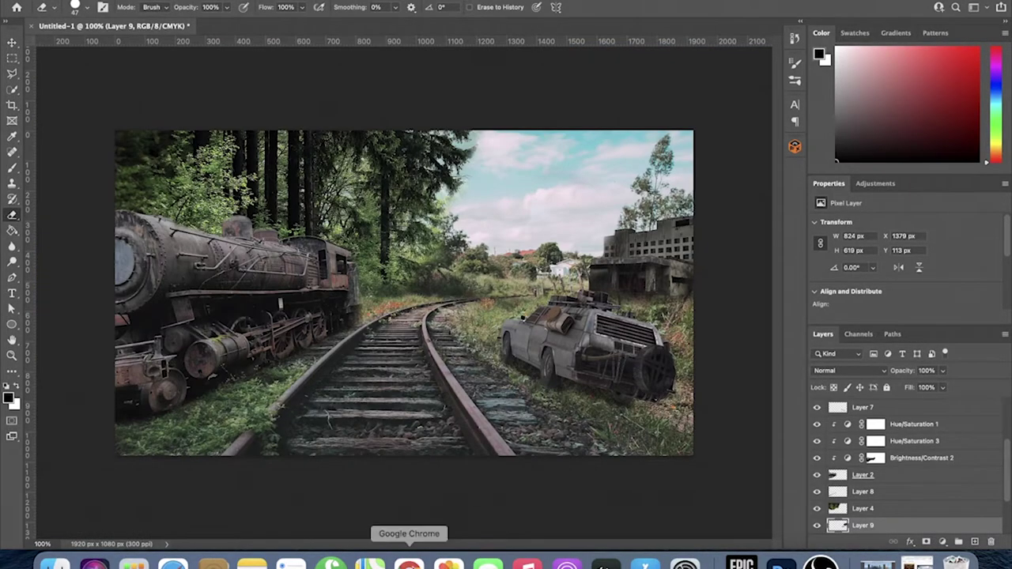
- Open the downloaded ruin and cooling tower images and scale the ruin behind the car
left_click(409, 564)
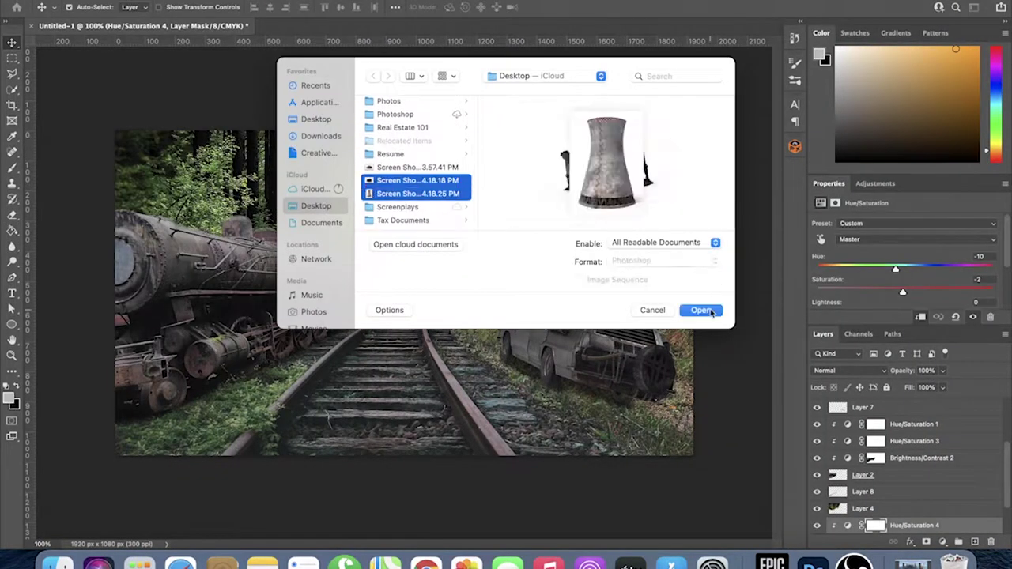
left_click(710, 311)
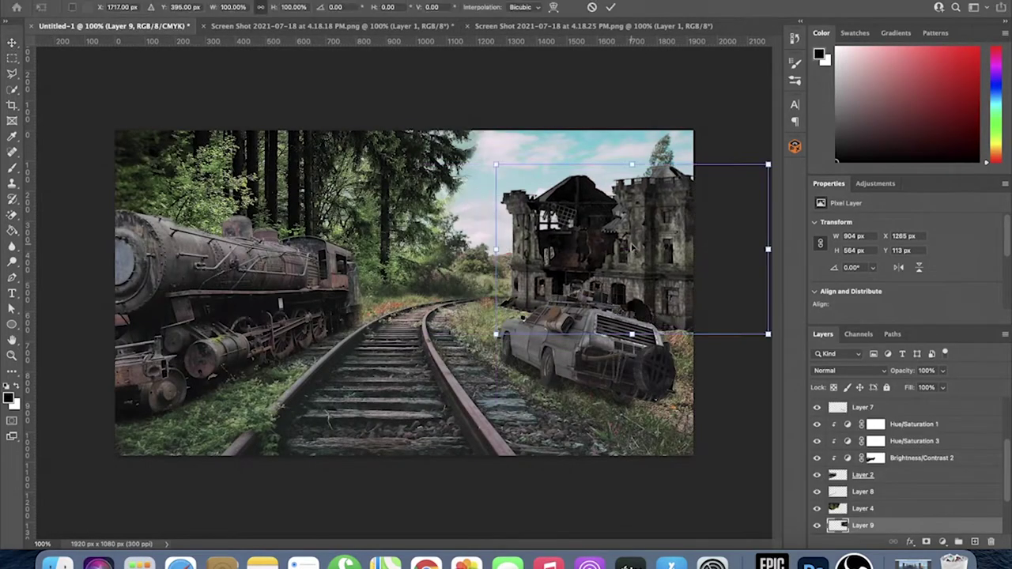
mouse_move(632, 249)
left_mouse_down()
mouse_move(658, 359)
mouse_move(680, 310)
left_mouse_up()
left_click_drag(636, 214, 642, 248)
left_click_drag(664, 228, 688, 225)
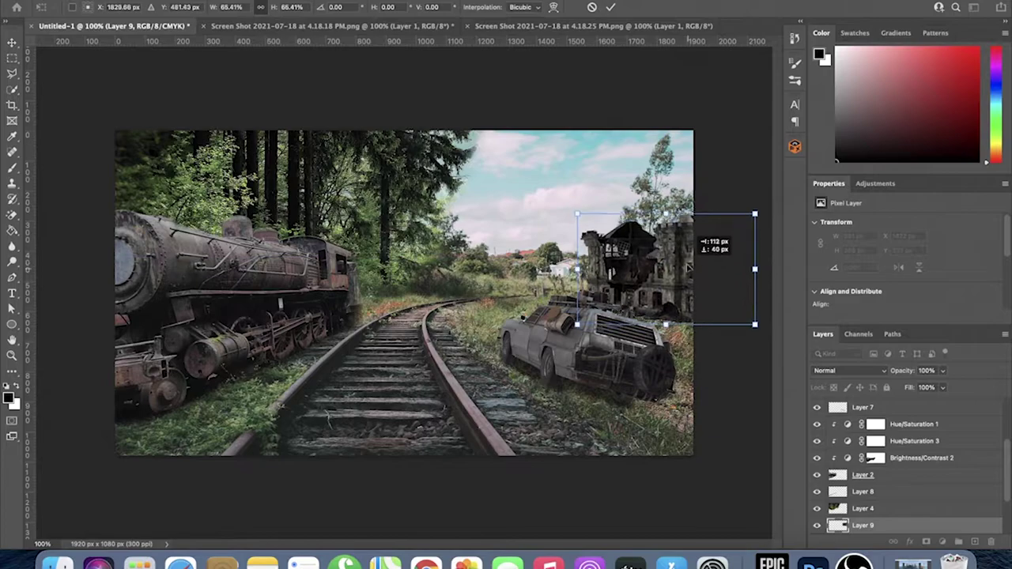
left_click(611, 8)
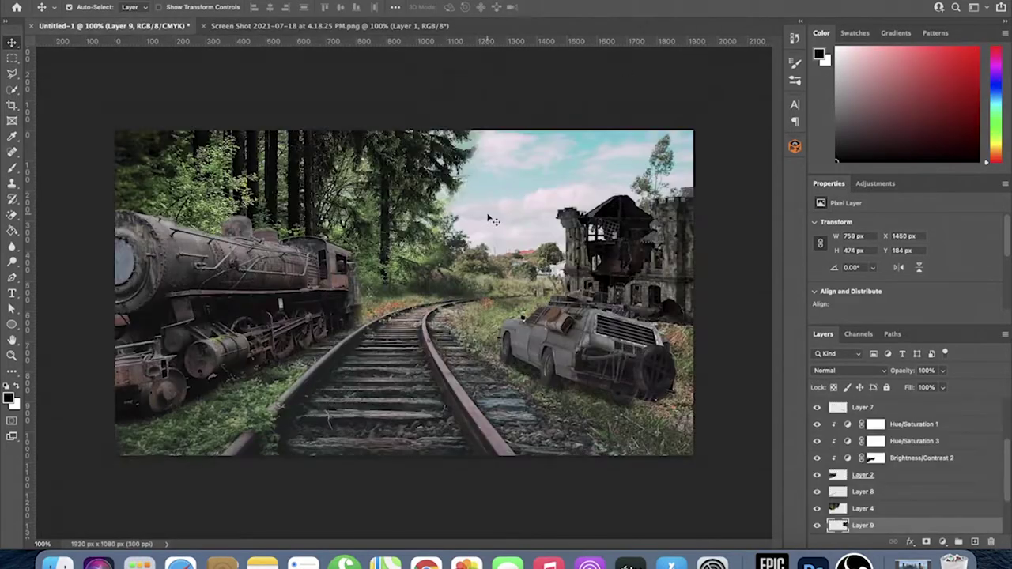
- Paste the cooling tower into the composite, resize it and place it in the distance
key("ctrl+Tab")
left_click(11, 151)
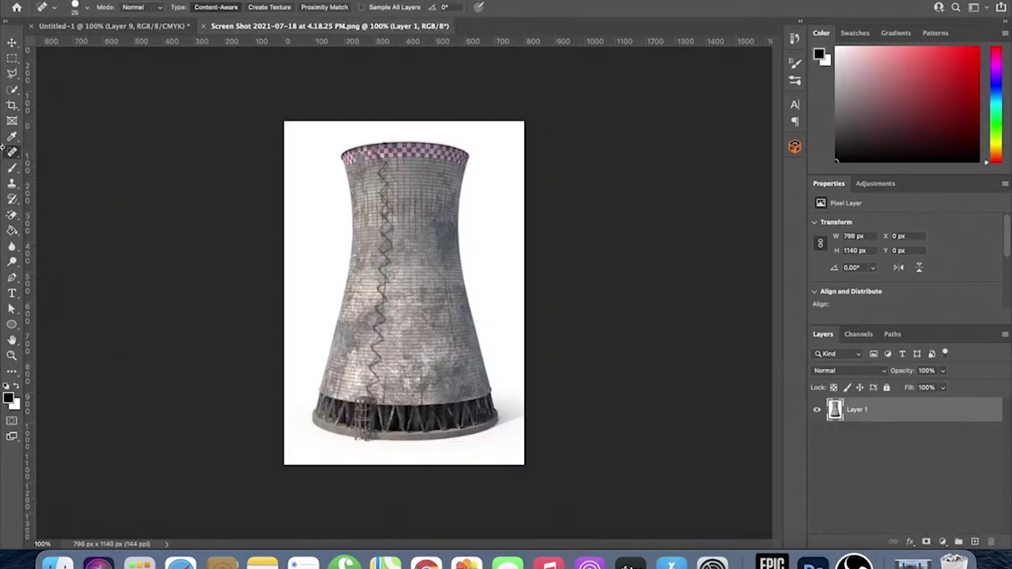
left_click(73, 26)
key("ctrl+v")
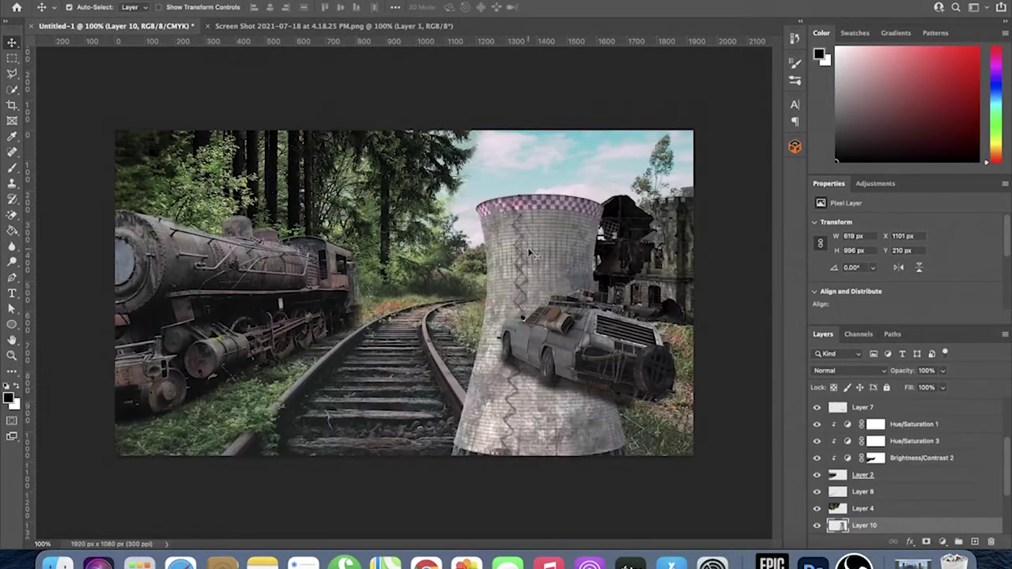
mouse_move(404, 261)
left_mouse_down()
mouse_move(601, 205)
mouse_move(545, 188)
left_mouse_up()
key("ctrl+t")
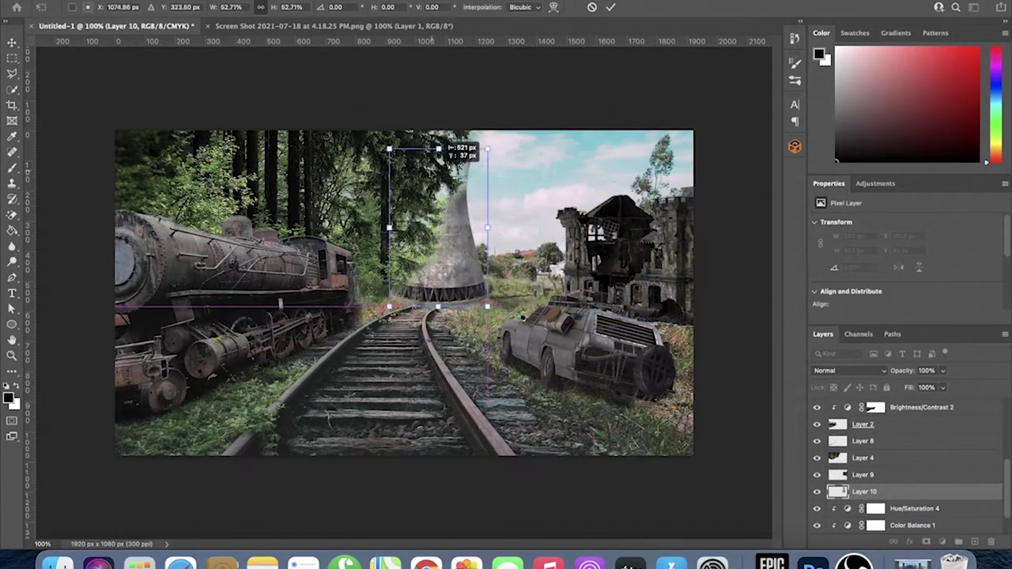
key("Return")
mouse_move(593, 338)
left_mouse_down()
mouse_move(573, 320)
mouse_move(595, 336)
left_mouse_up()
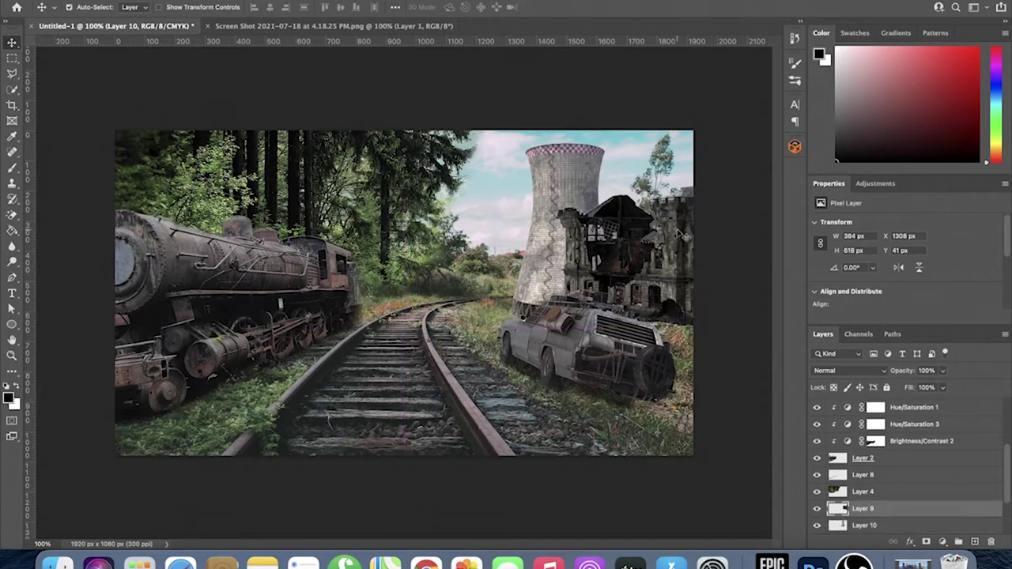
- Delete the ruined building layer and shift the cooling tower about 60 px right
left_click(870, 474)
left_click_drag(364, 237, 443, 245)
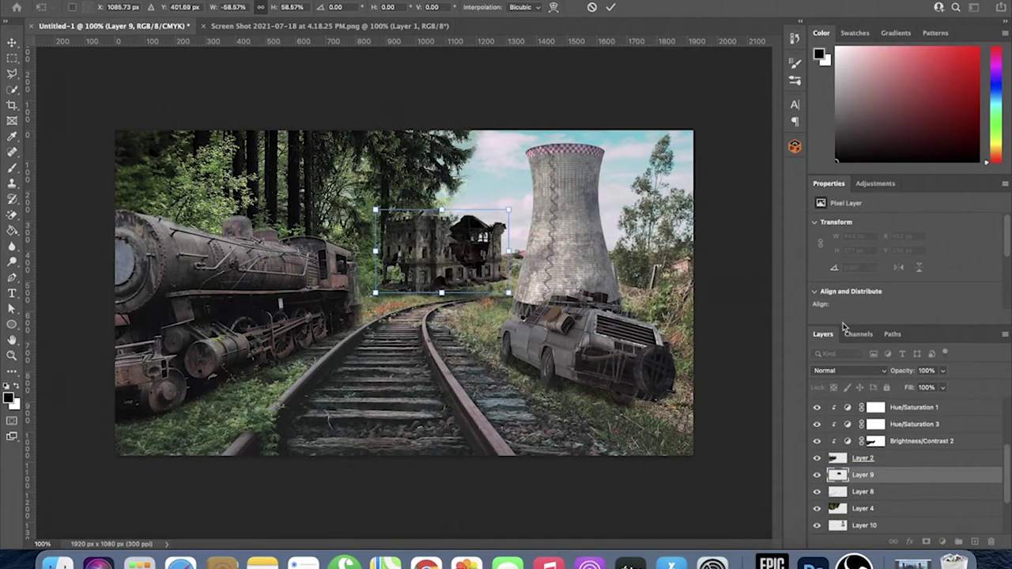
key("Delete")
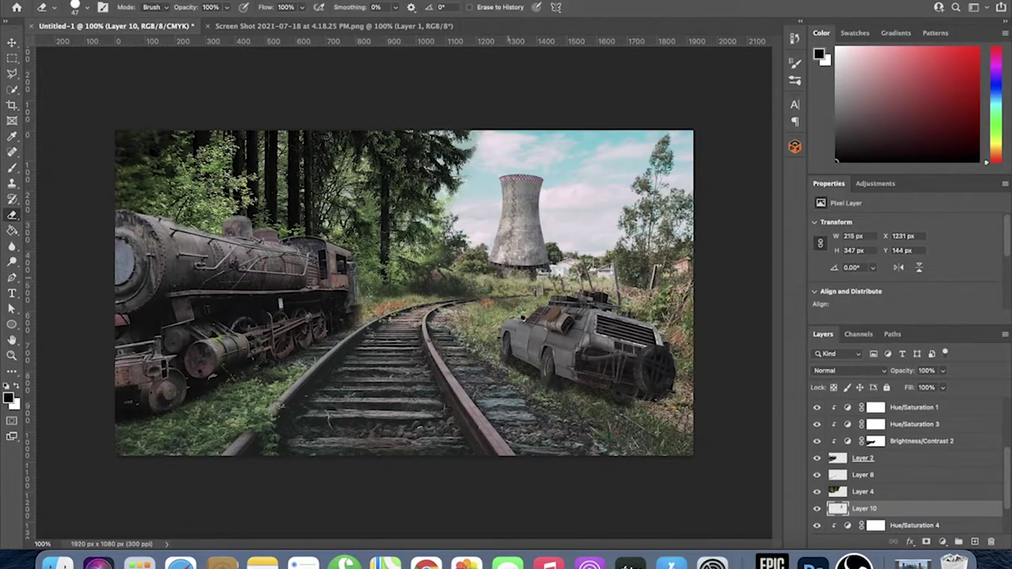
key("shift+Left")
key("shift+Left")
key("shift+Left")
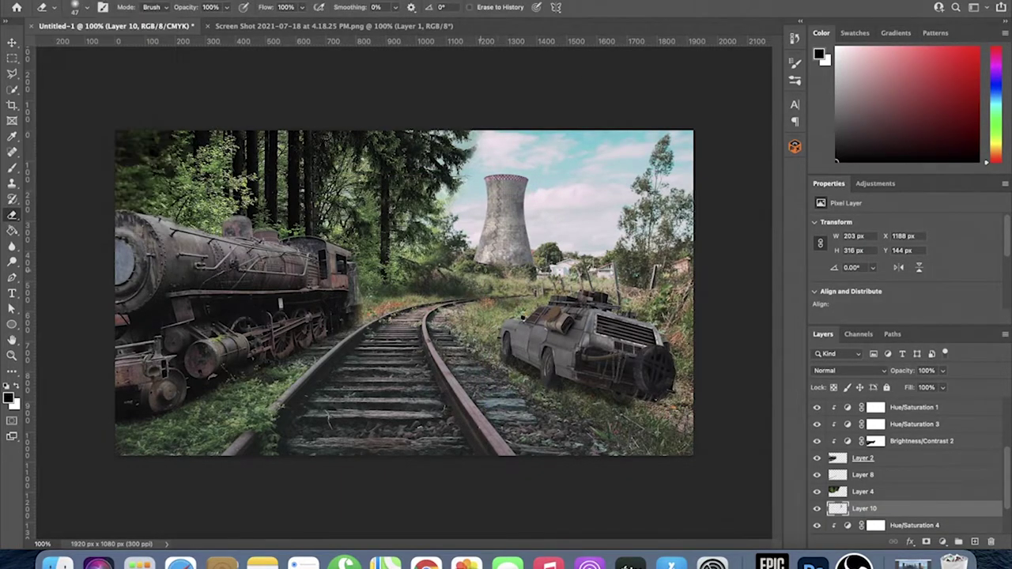
left_click_drag(512, 231, 562, 229)
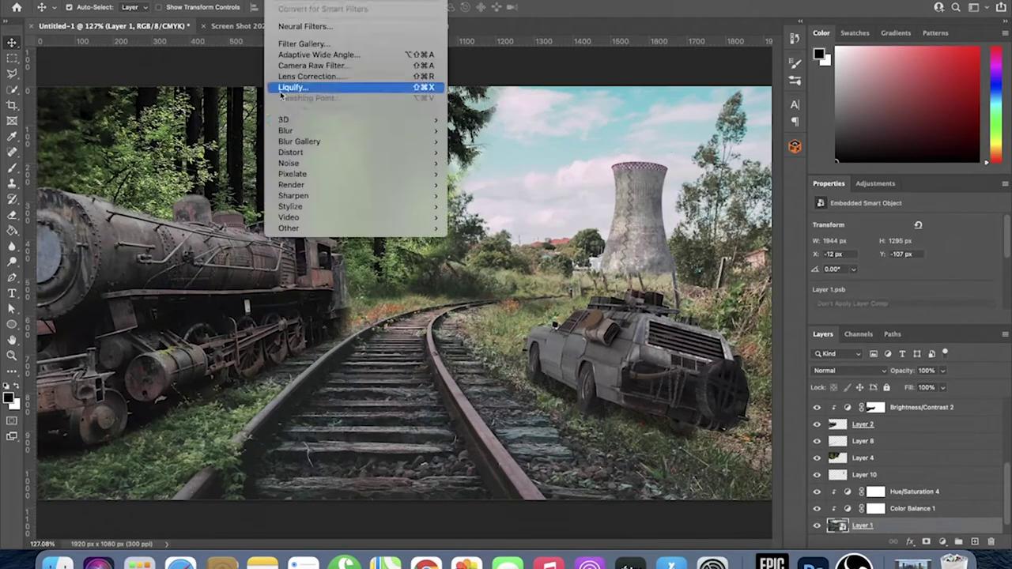
left_click(340, 63)
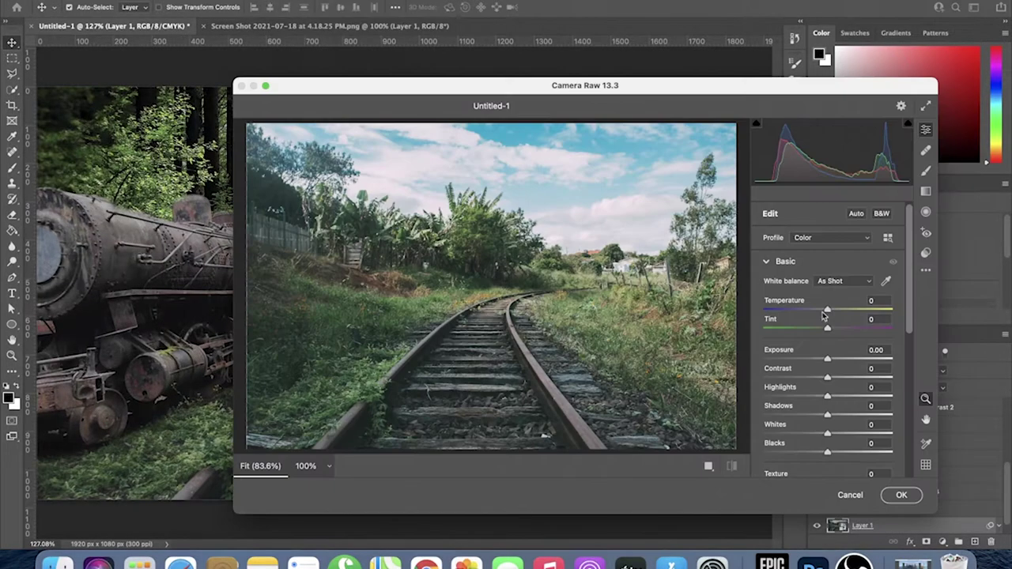
scroll(797, 378, "down", 5)
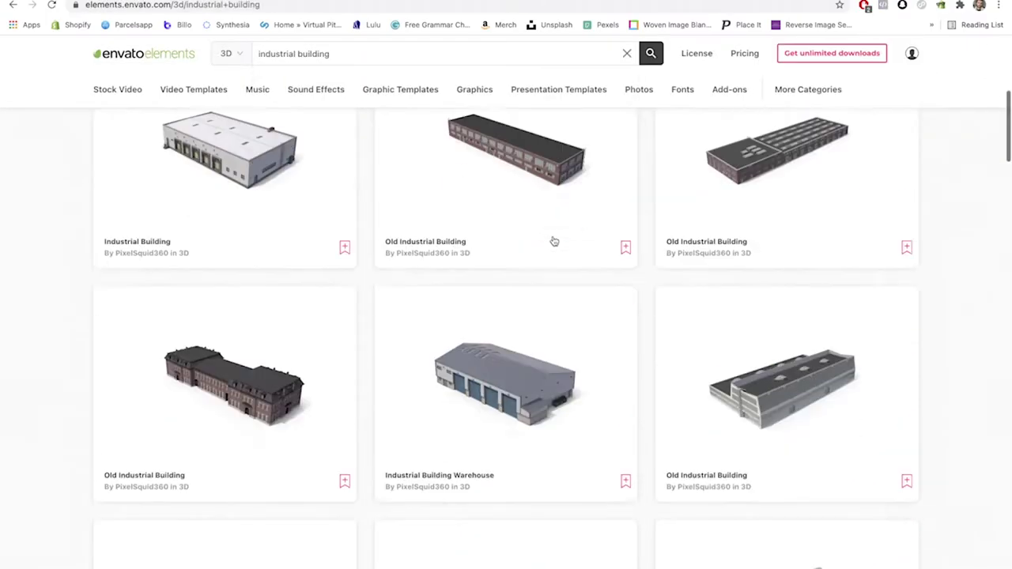
- Scroll the Nuclear Cooling Tower page down to related items like Factory with Smokestacks
scroll(554, 242, "down", 5)
scroll(576, 323, "down", 5)
scroll(480, 450, "down", 5)
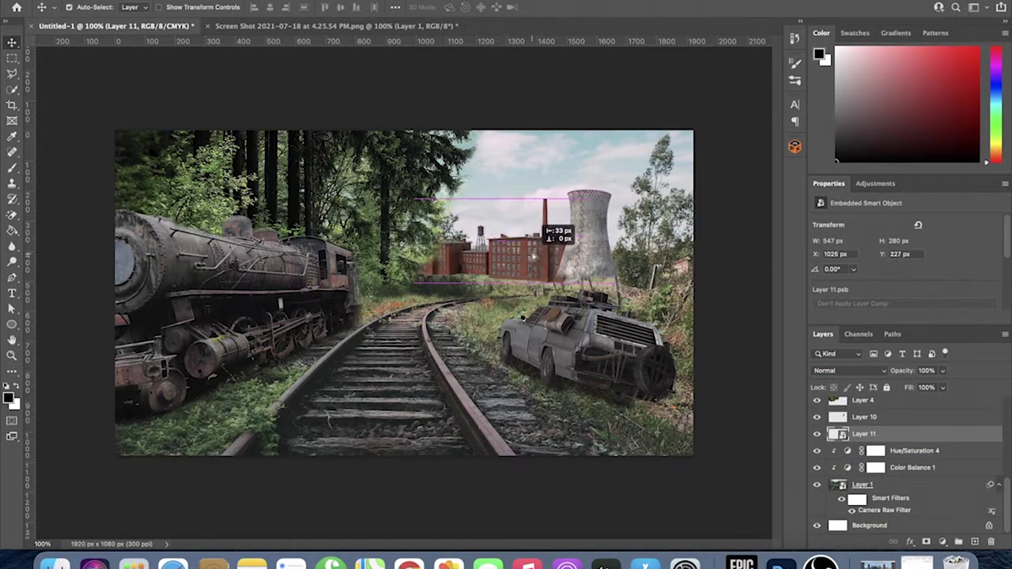
- Rotate, flip and shift the factory left, then undo an attempted erase of its edge
key("ctrl+t")
left_click_drag(604, 267, 599, 274)
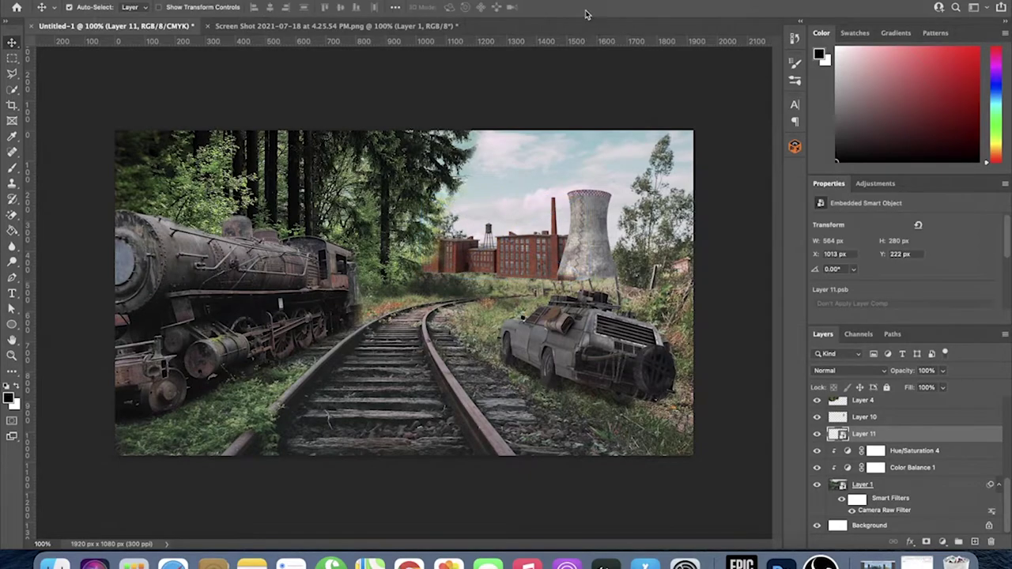
left_click_drag(520, 263, 503, 265)
key("Return")
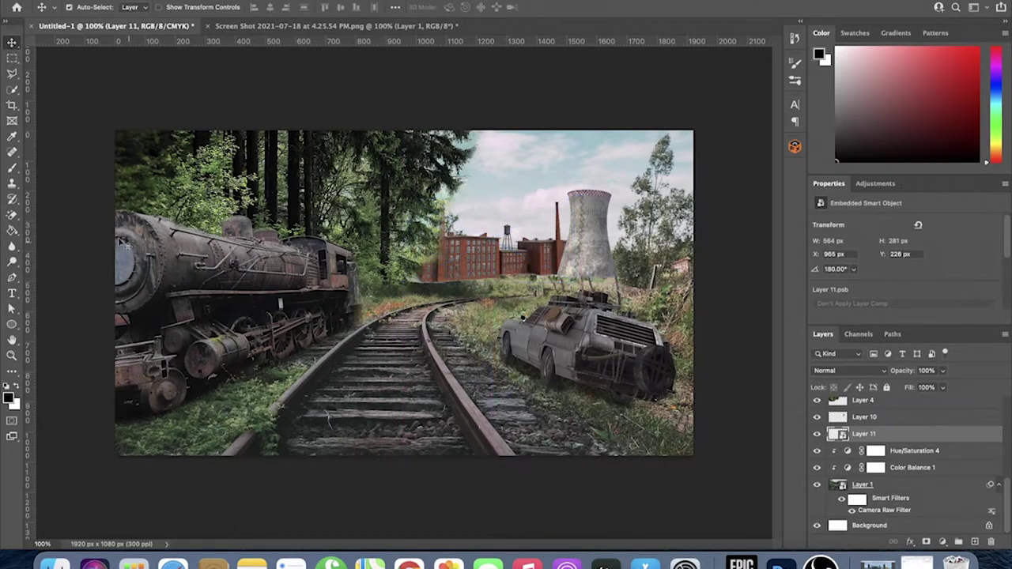
key("e")
scroll(409, 276, "up", 2)
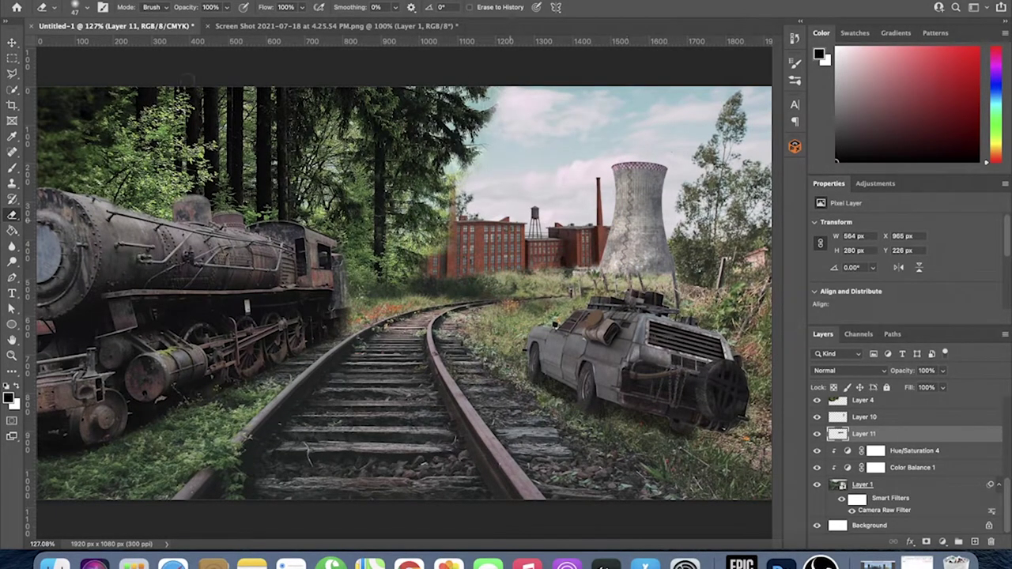
key("ctrl+z")
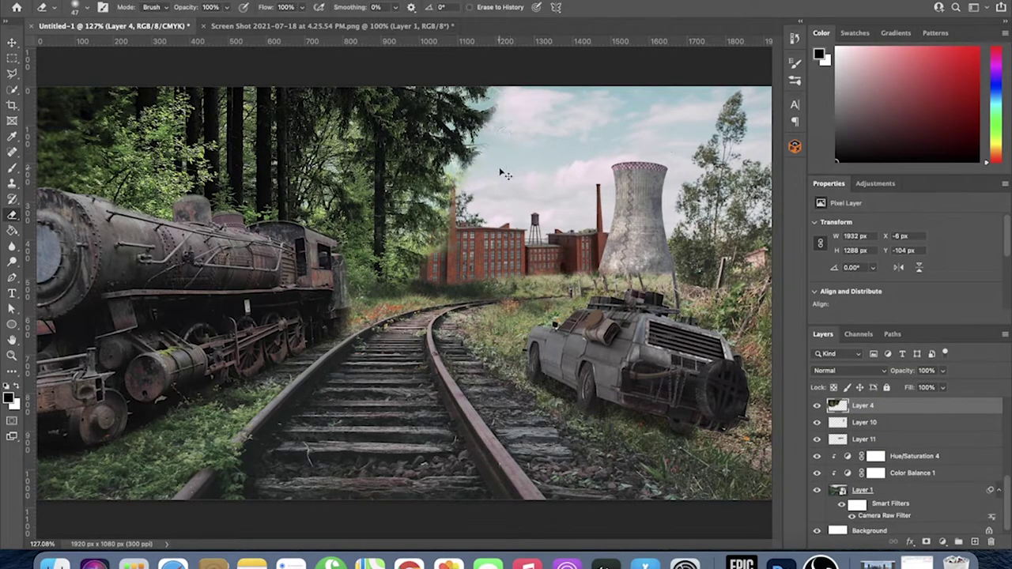
key("ctrl+z")
scroll(417, 291, "down", 2)
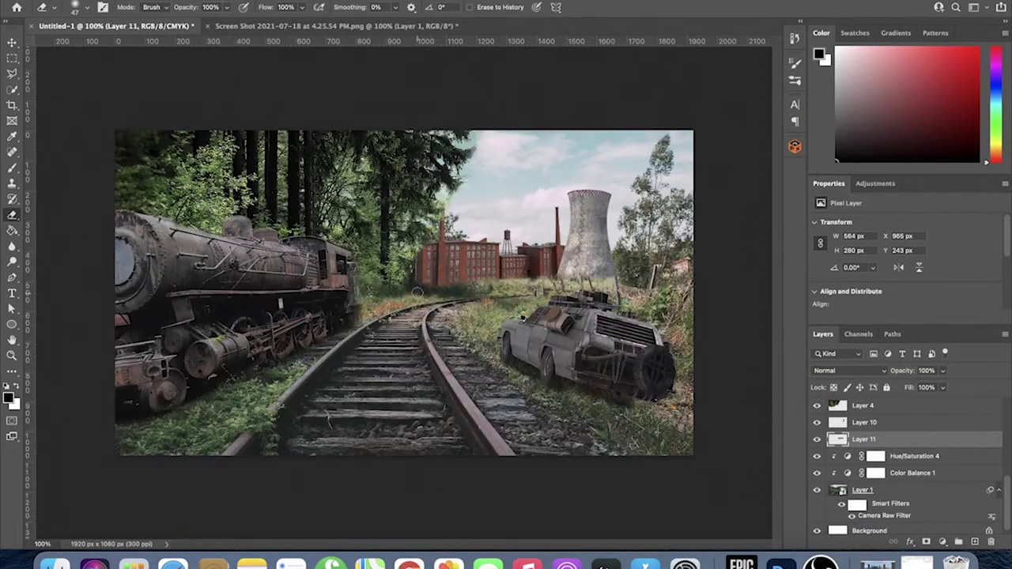
- Stack the factory above the cooling tower, flip the tower horizontally, and rasterize the background photo
key("ctrl+z")
key("v")
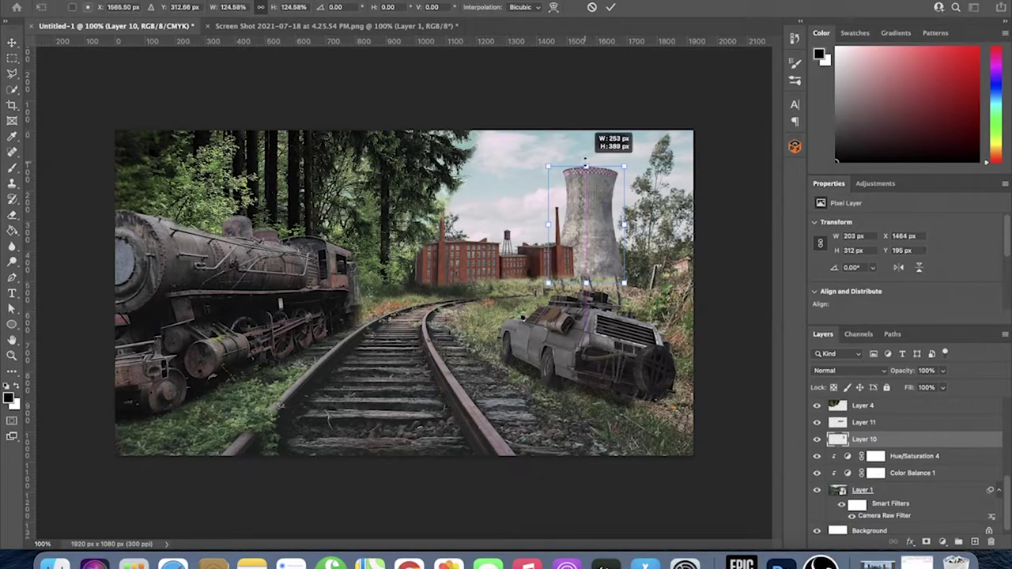
right_click(590, 212)
left_click(625, 478)
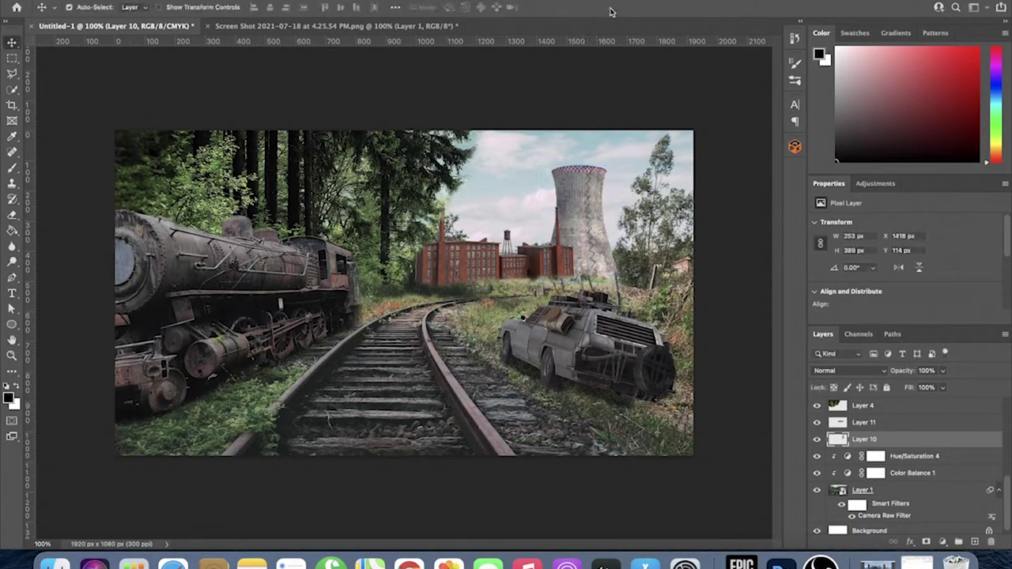
left_click(523, 273)
left_click(13, 152)
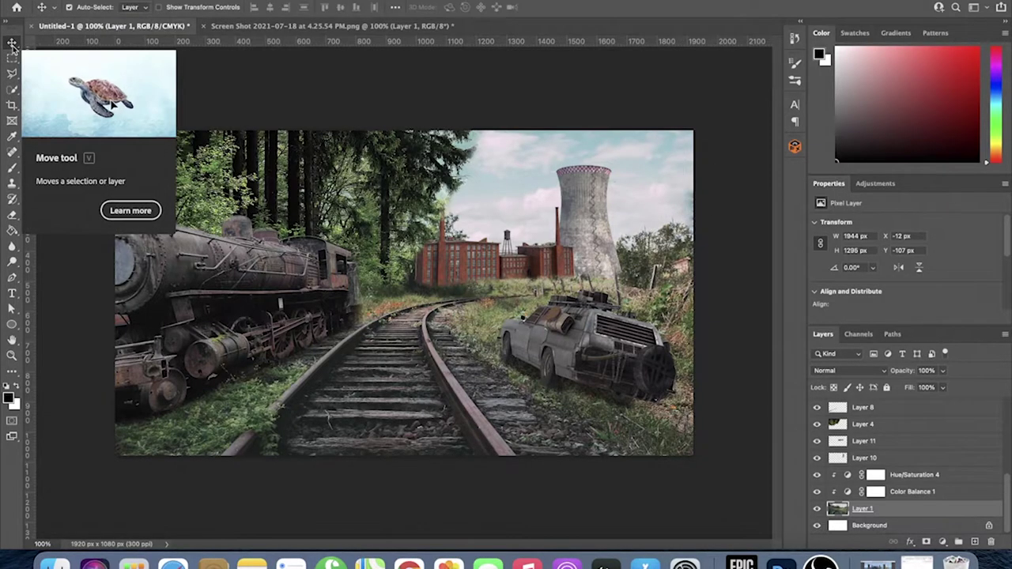
- Select the cooling tower and factory layers, keeping the factory's blend mode at Normal
left_click(12, 42)
left_click(586, 269)
key("ctrl+t")
left_click(863, 440)
left_click(850, 370)
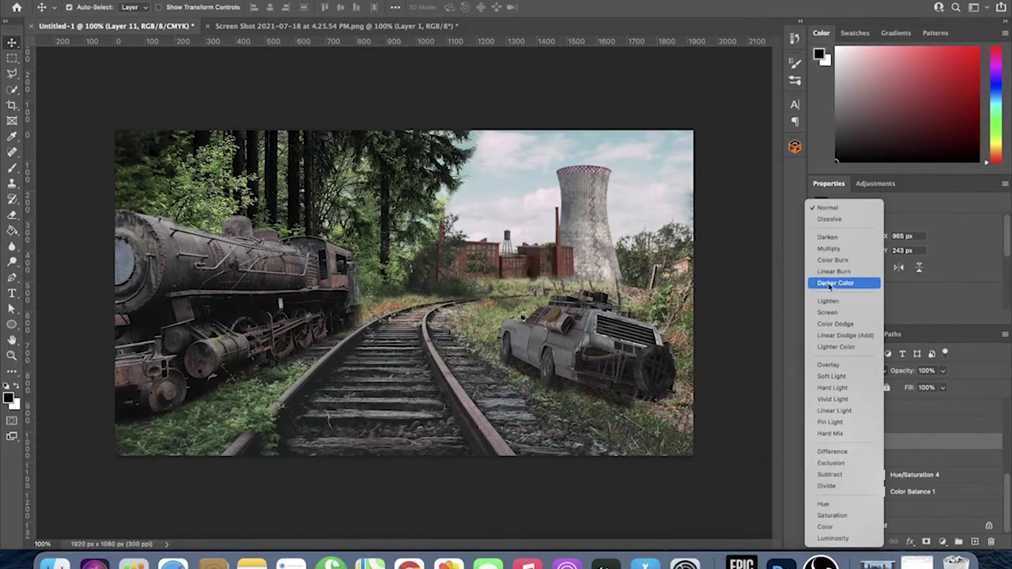
key("Escape")
- Zoom in on the factory and add a clipped adjustment with saturation at -36
key("ctrl+plus")
key("e")
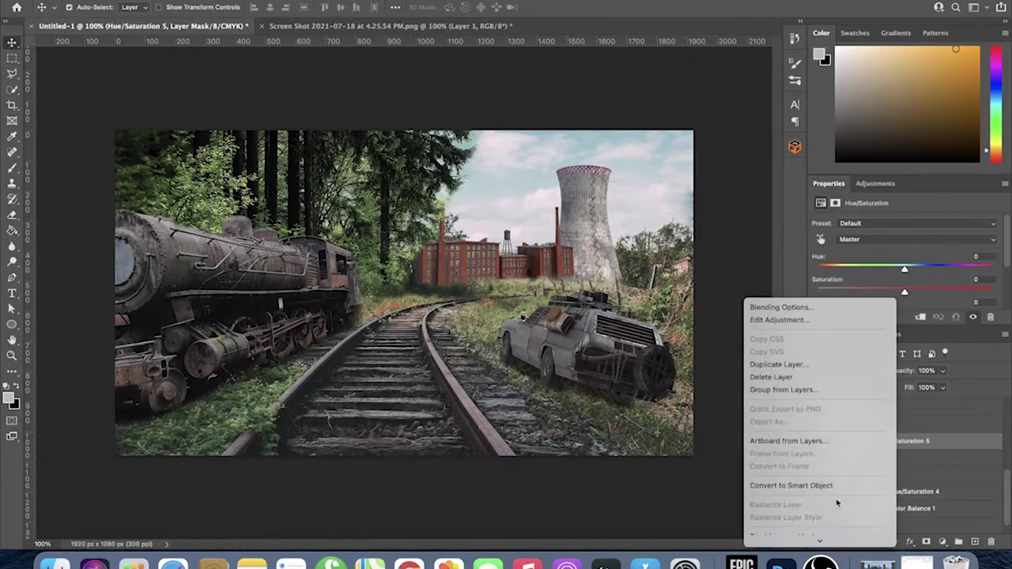
left_click_drag(904, 292, 873, 294)
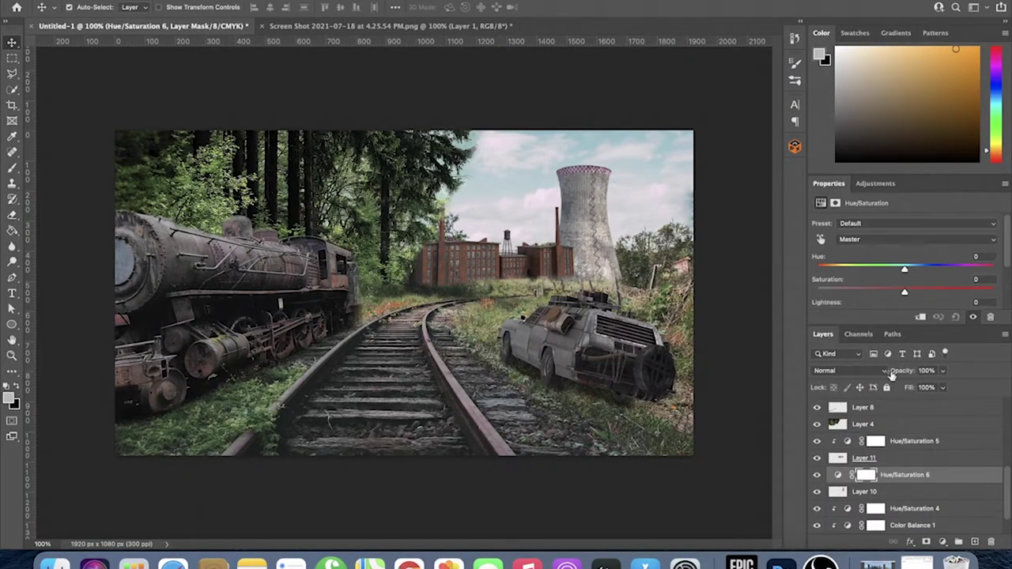
right_click(906, 475)
left_click(846, 467)
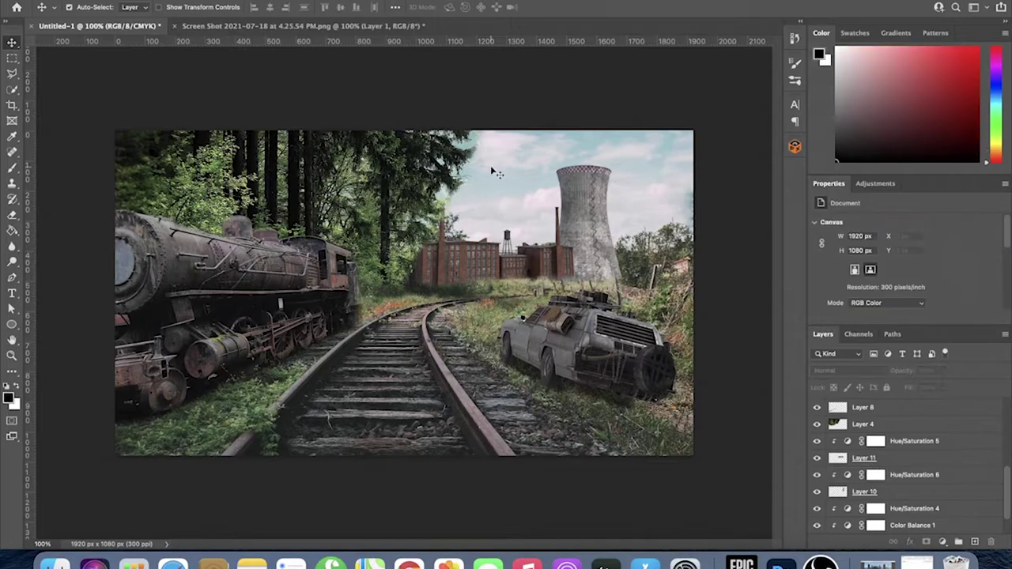
- Add a Levels adjustment above locomotive Layer 2 with black input 15 and midtones 0.95
key("alt+bracketright")
key("alt+bracketright")
key("alt+bracketright")
left_click(898, 483)
left_click(875, 184)
left_click(856, 212)
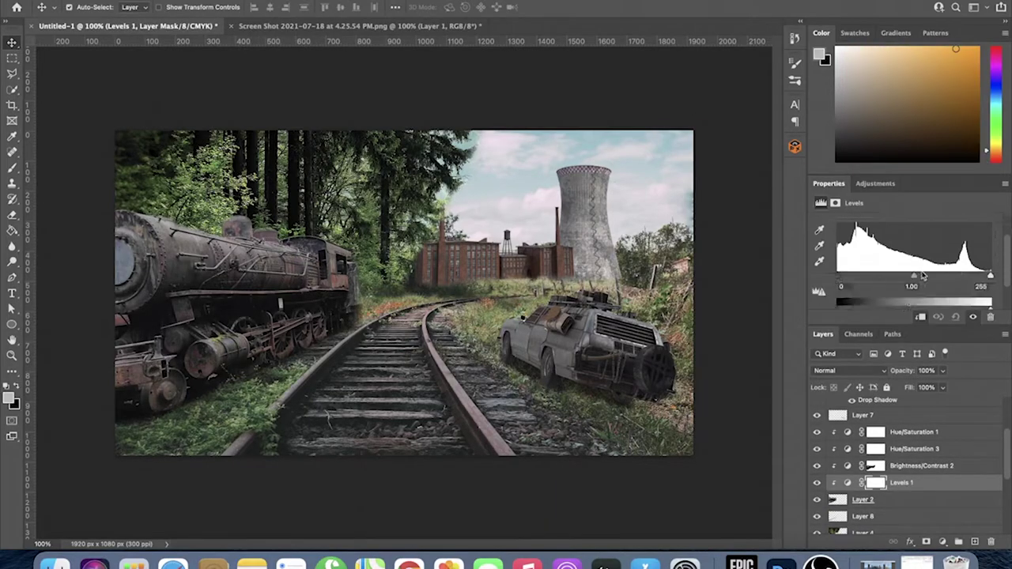
mouse_move(914, 277)
left_mouse_down()
mouse_move(923, 277)
mouse_move(912, 281)
left_mouse_up()
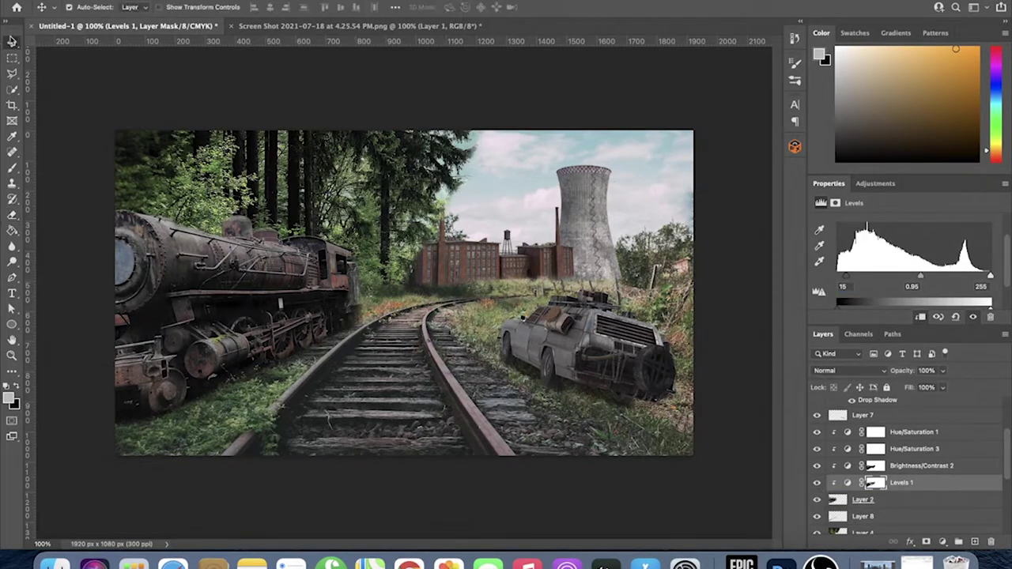
key("alt+bracketleft")
key("alt+bracketright")
key("alt+bracketright")
key("alt+bracketright")
key("alt+bracketright")
key("alt+bracketright")
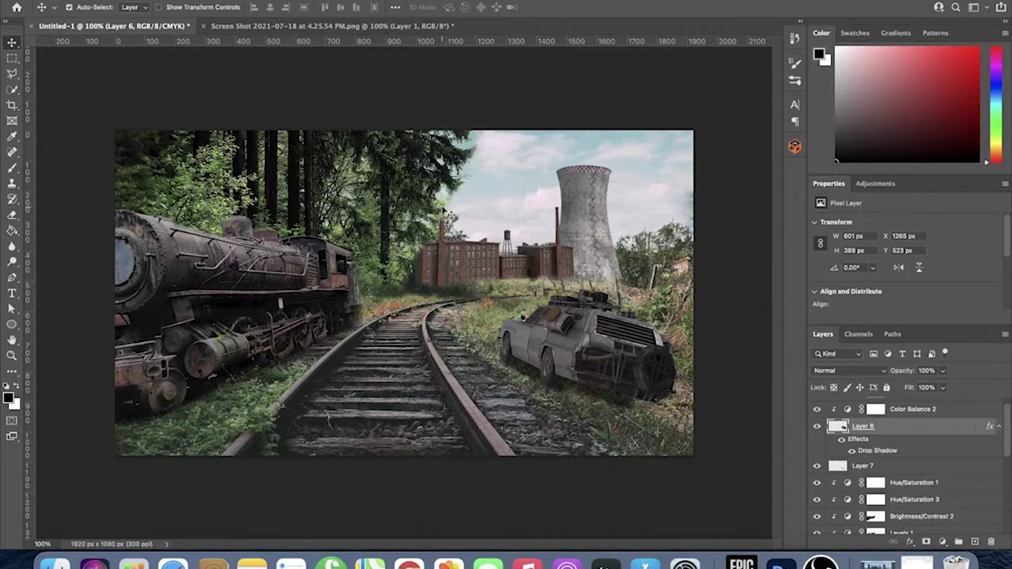
left_click(621, 441)
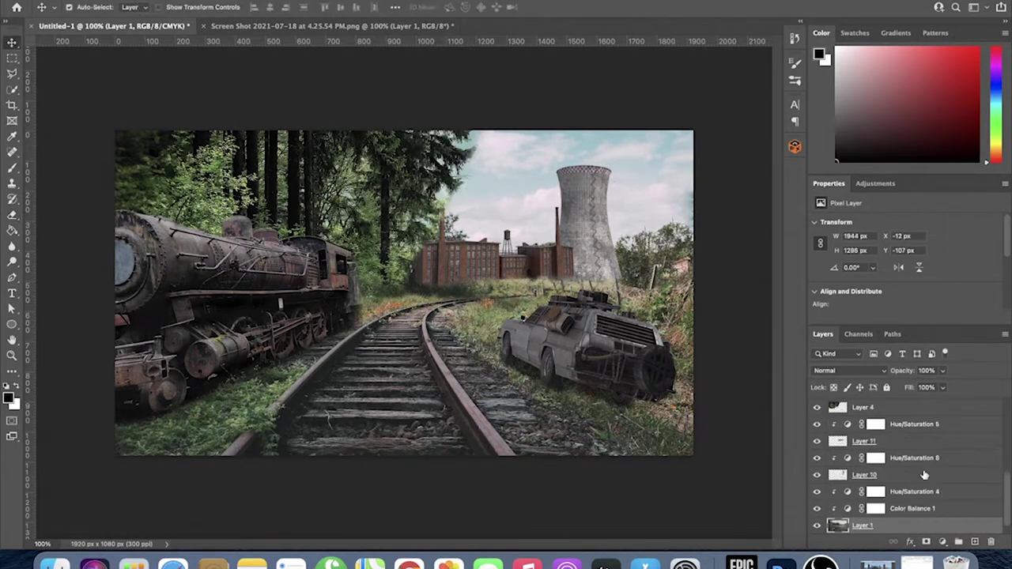
- Apply Shadows/Highlights at 35% shadows to Layer 4 and save as Stalker 2 Concept Art.psd
key("alt+bracketleft")
key("alt+bracketleft")
key("alt+bracketleft")
type("0")
left_click_drag(781, 110, 796, 112)
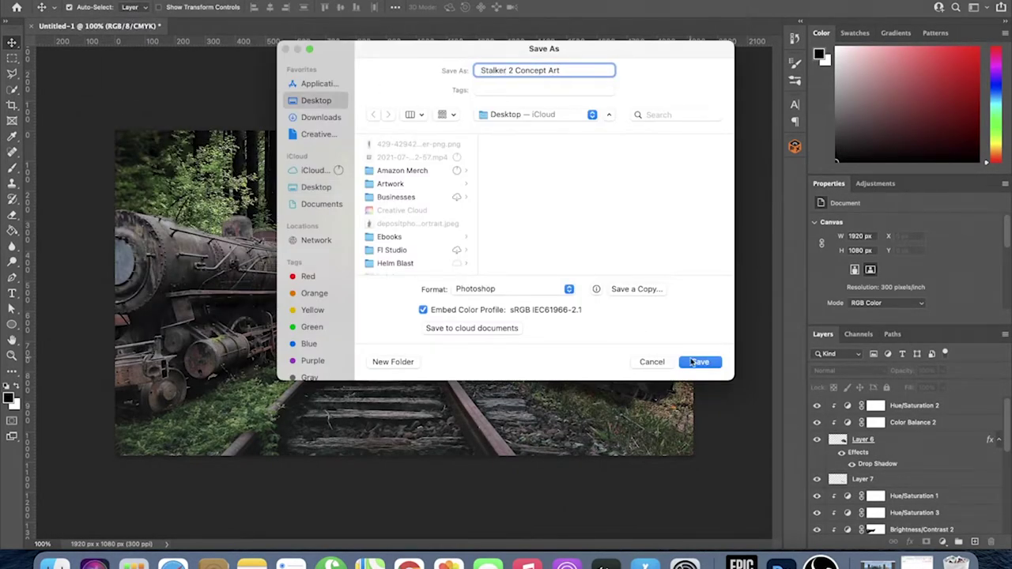
left_click(693, 361)
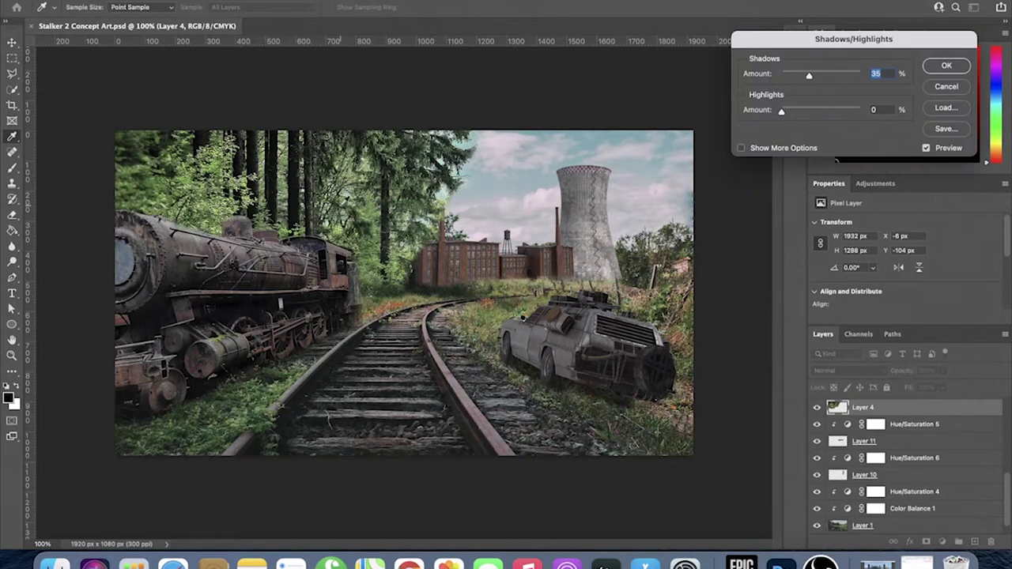
- Clip a Color Balance to Layer 4, shifting the background slightly toward cyan
type("3")
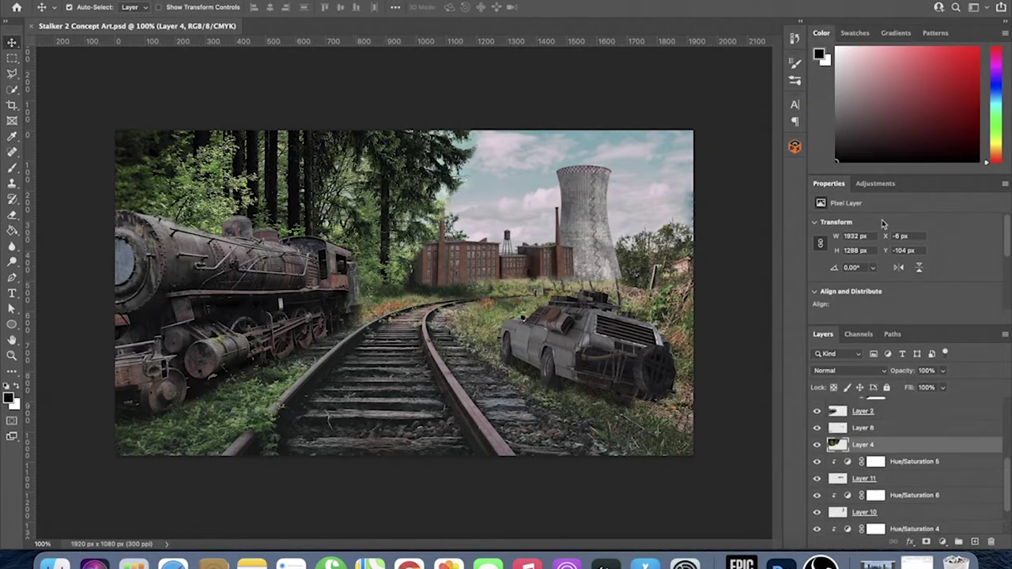
left_click(912, 452, "alt")
left_click_drag(889, 251, 879, 258)
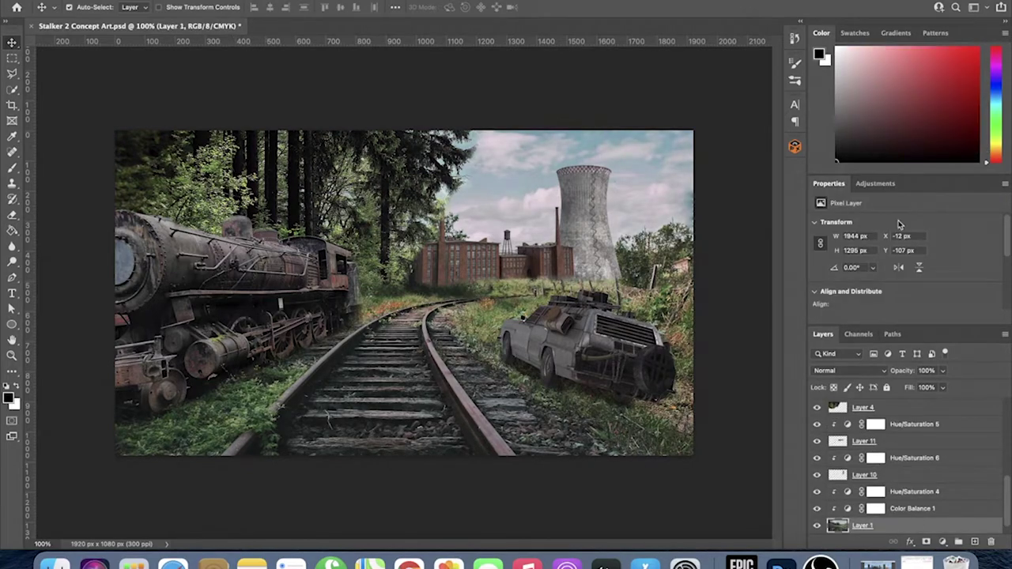
- Reduce vibrance and saturation, then add a 25% Warming Filter (85) with a partly erased mask
left_click_drag(906, 233, 957, 235)
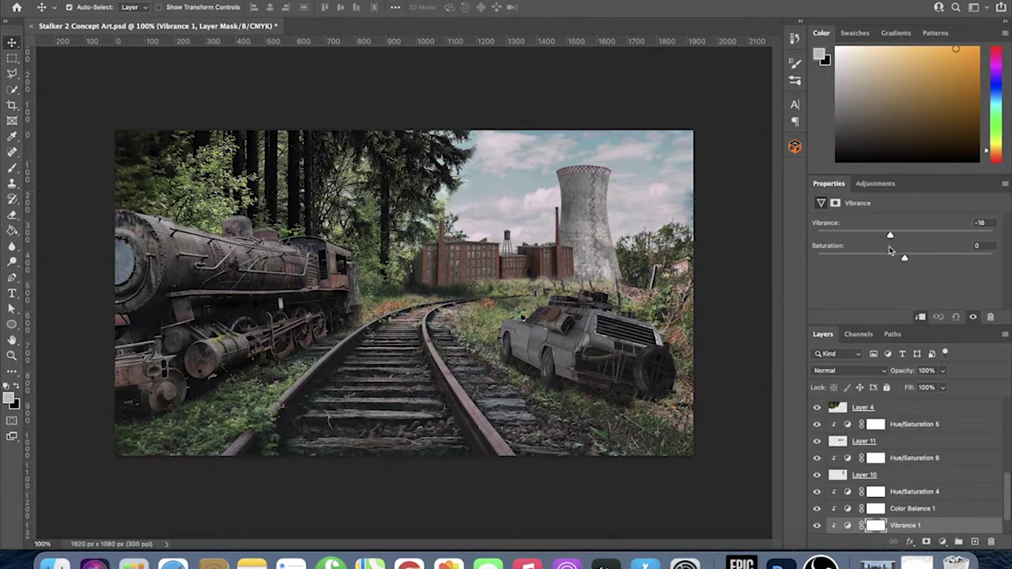
left_click_drag(890, 248, 933, 259)
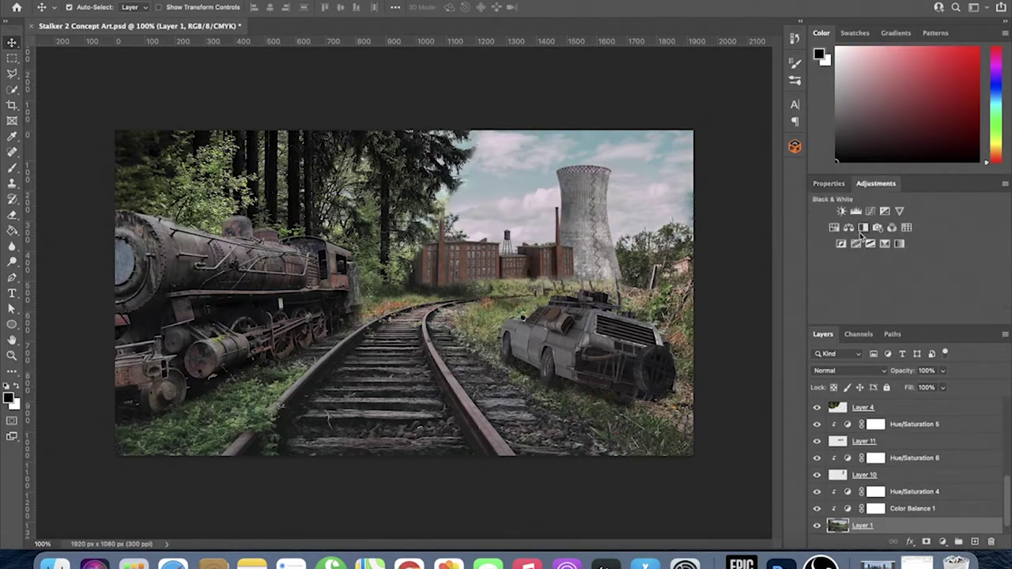
left_click(878, 227)
key("e")
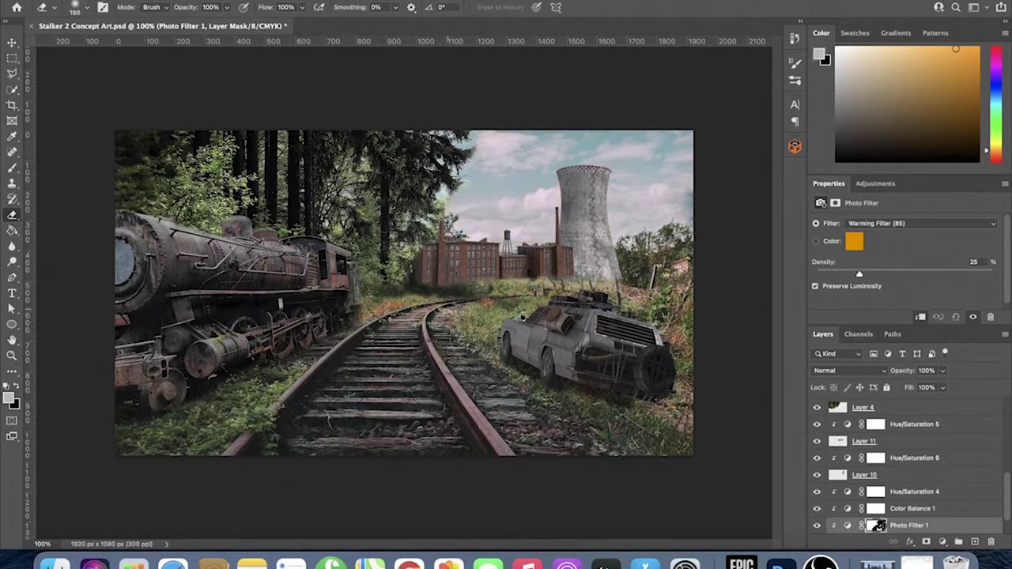
scroll(816, 505, "down", 1)
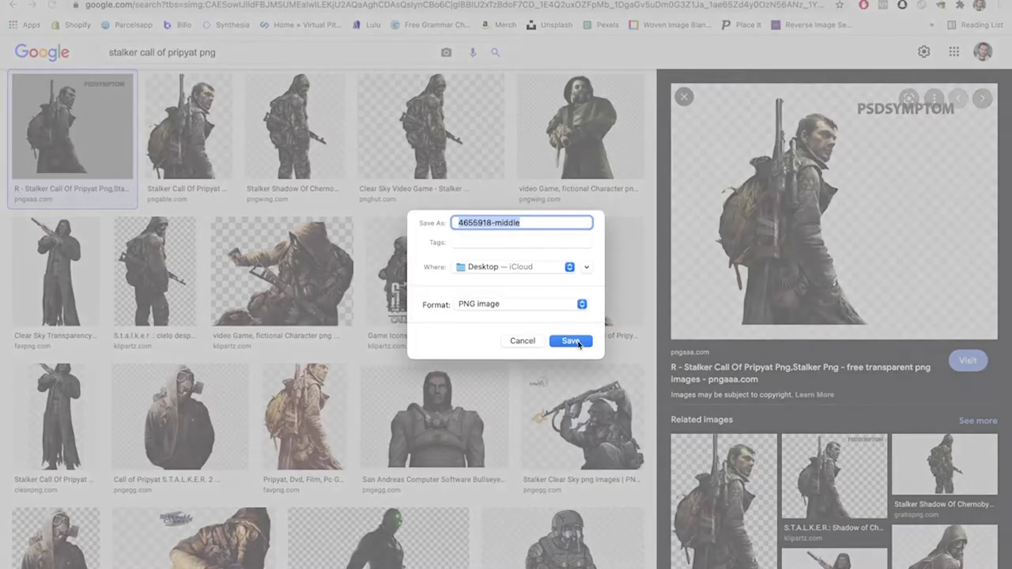
- Download the pngaaa soldier image and open it in Photoshop as 4655918-middle.png
left_click(571, 341)
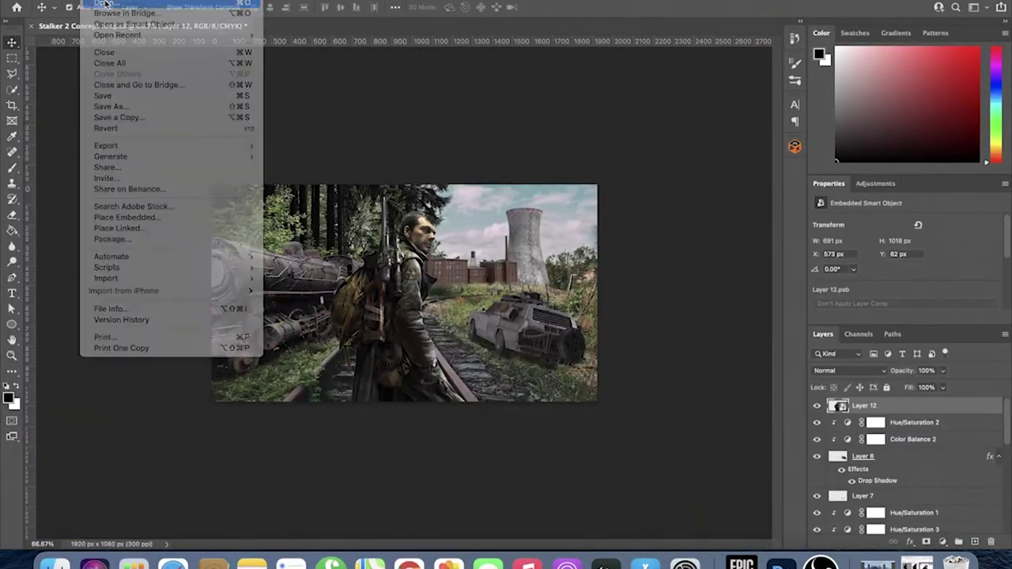
left_click(105, 4)
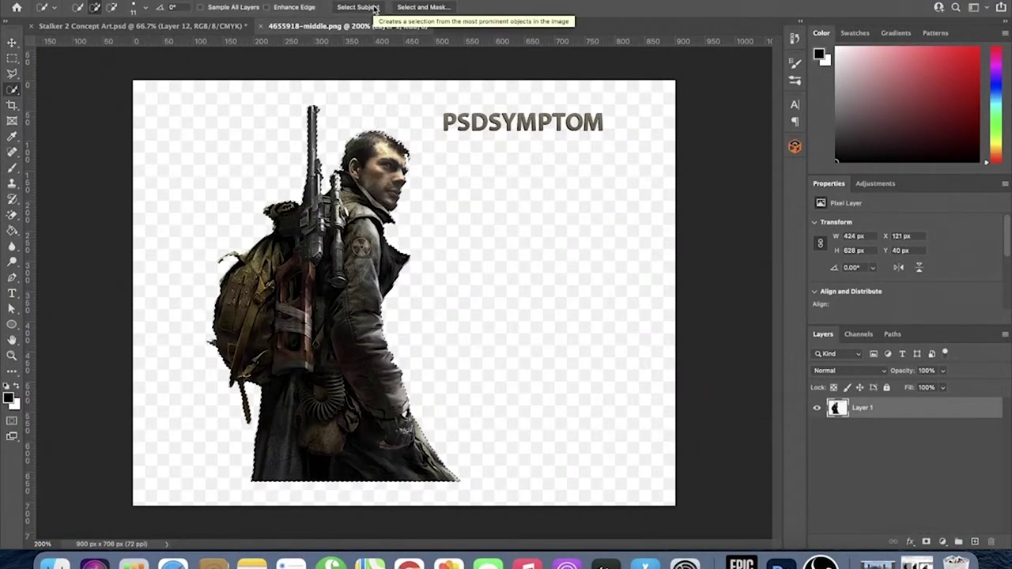
- Zoom in and refine the soldier selection's edges with Select and Mask, subtracting stray areas
key("ctrl+plus")
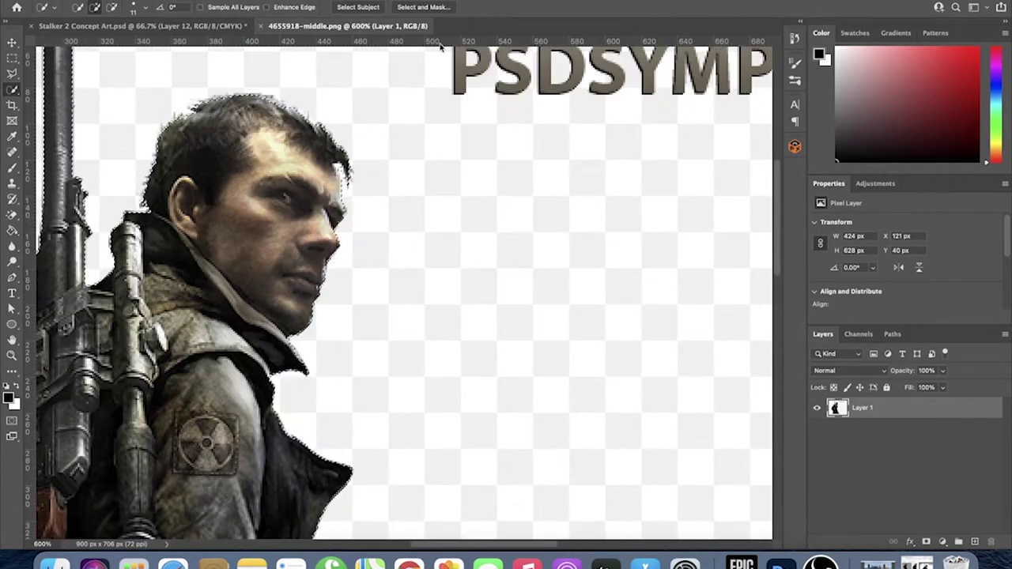
left_click(134, 8)
left_click(112, 7)
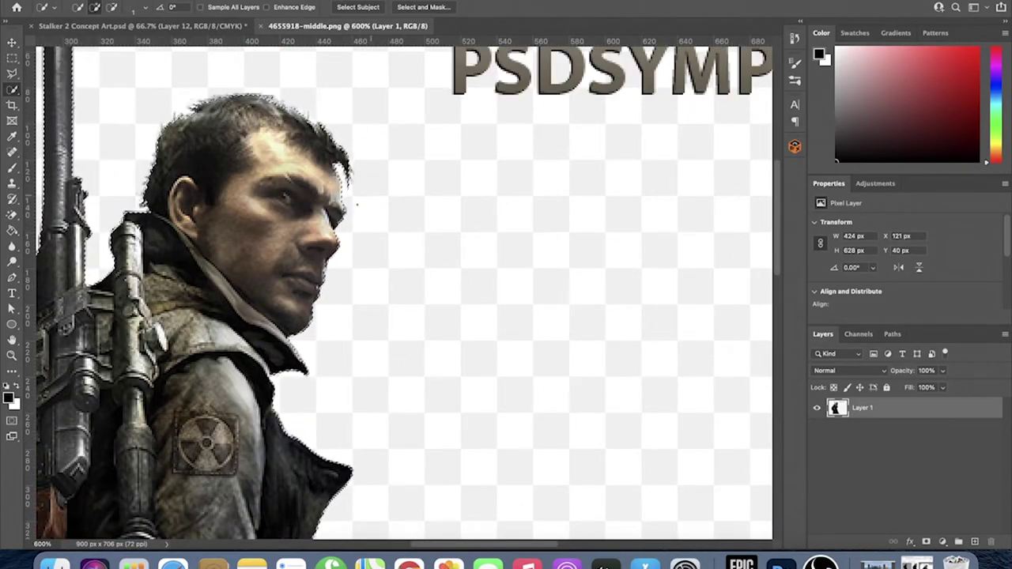
left_click(423, 7)
left_click(984, 532)
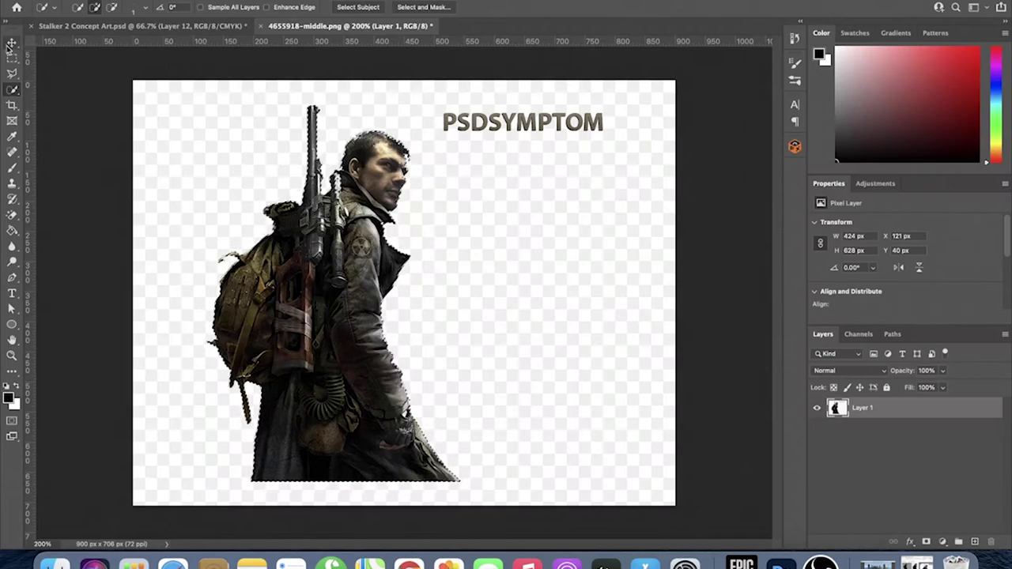
- Convert the placed soldier, Layer 13, to a smart object and enlarge it to about 170%
right_click(901, 405)
left_click(781, 404)
key("ctrl+t")
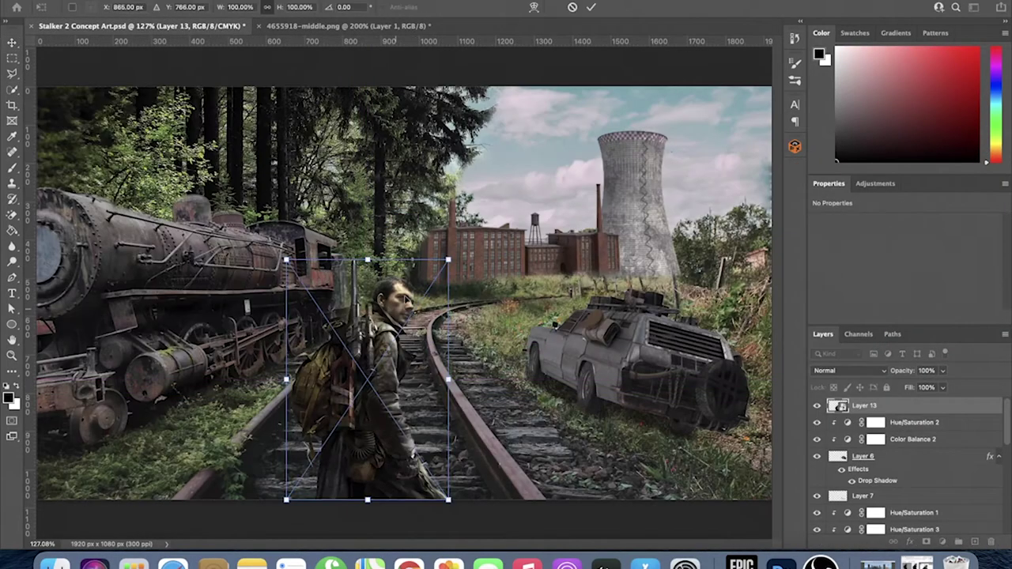
left_click_drag(283, 236, 266, 106)
key("Return")
left_click_drag(396, 225, 405, 221)
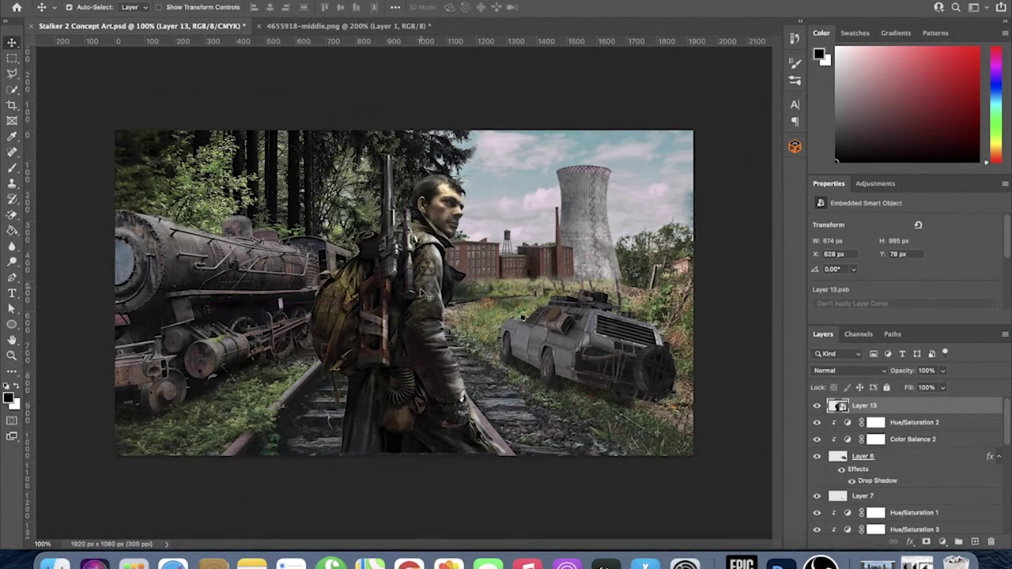
key("ctrl+t")
left_click_drag(412, 452, 510, 467)
left_click(591, 8)
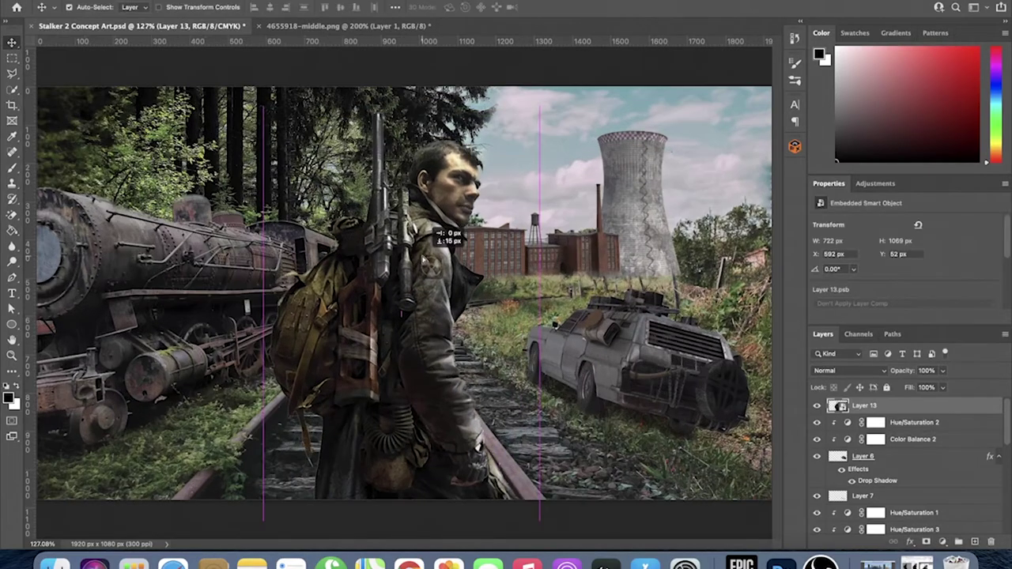
- Move the soldier left onto the tracks and add a Color Balance adjustment above it
left_click_drag(443, 222, 400, 223)
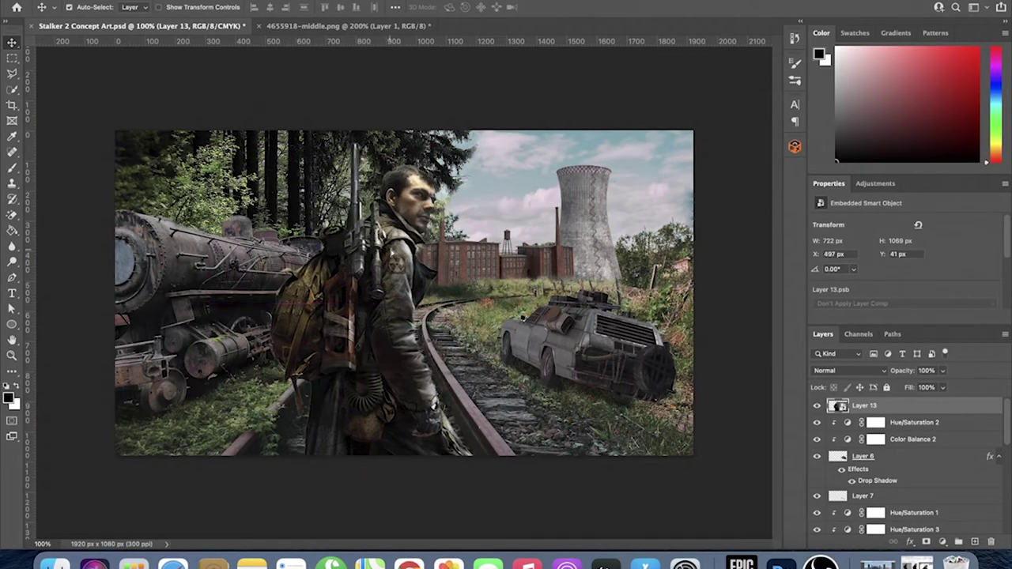
scroll(558, 304, "up", 2)
left_click(863, 228)
right_click(910, 406)
- Clip the Color Balance to the soldier and shift its colour toward red, then reselect Layer 13
left_click(836, 461)
left_click_drag(889, 253, 898, 254)
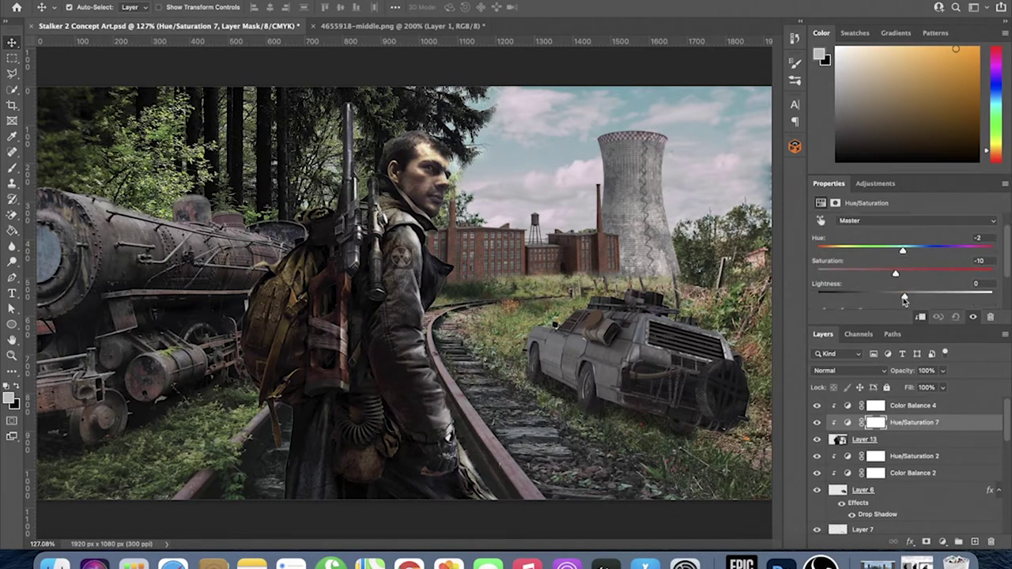
key("ctrl+minus")
key("ctrl+minus")
left_click(838, 439)
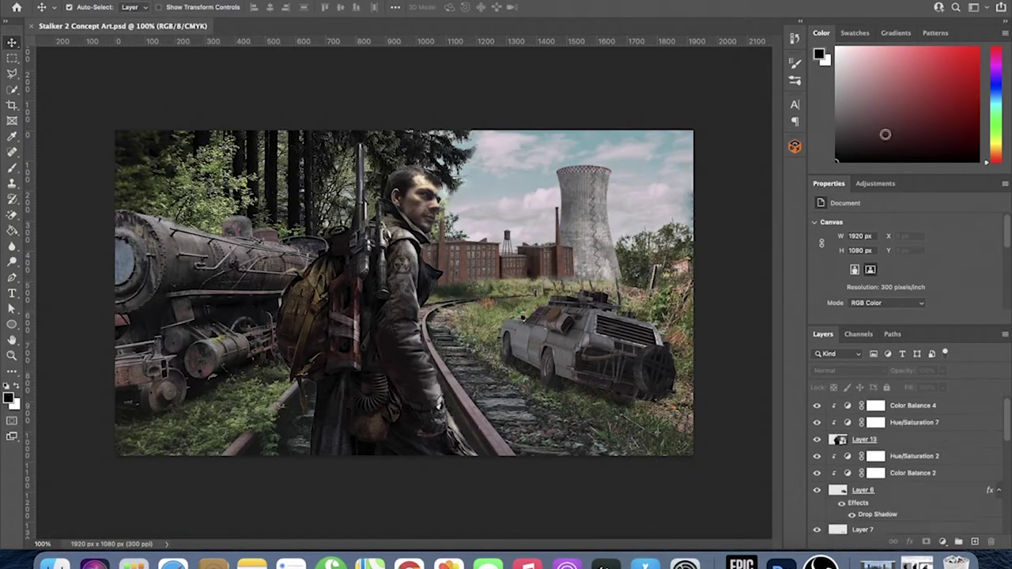
- Add a Black & White adjustment in Soft Light blending and lower its opacity
key("ctrl+alt+shift+b")
left_click(845, 370)
left_click(827, 481)
left_click(924, 371)
type("5")
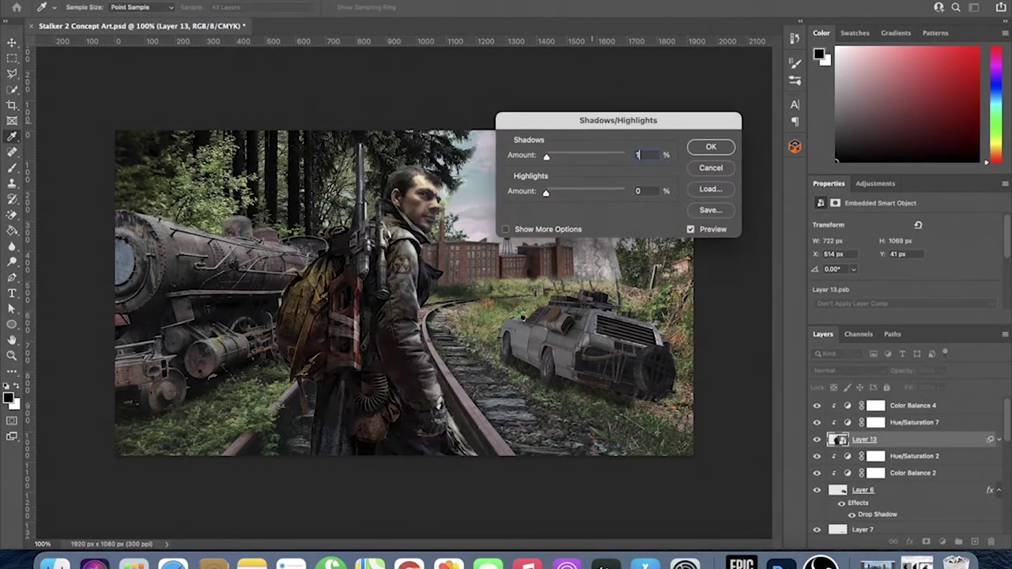
- Apply Shadows/Highlights to the soldier and set Color Balance 4 highlights to +7 red, +1 green
left_click(713, 148)
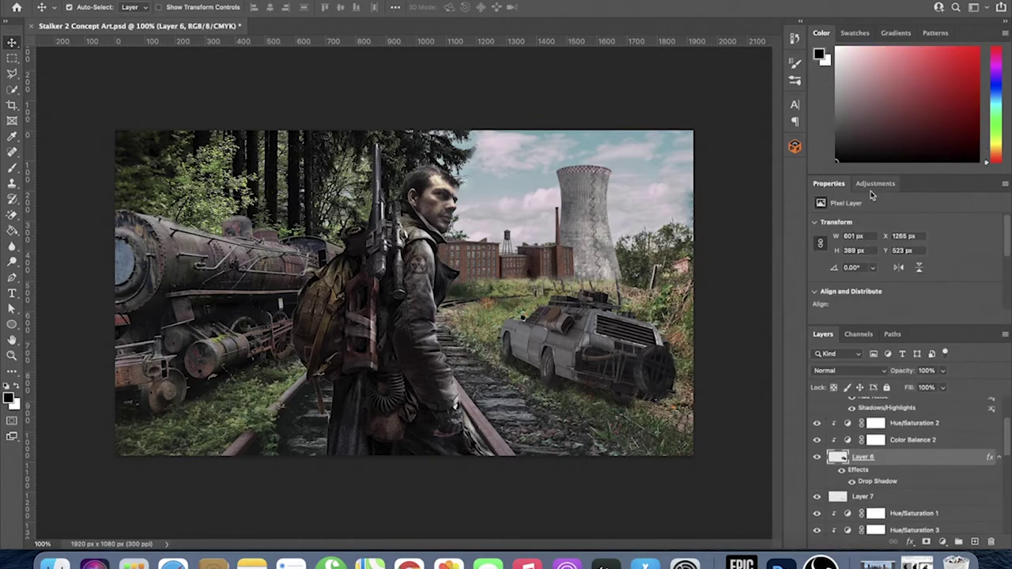
left_click(909, 223)
left_click(854, 210)
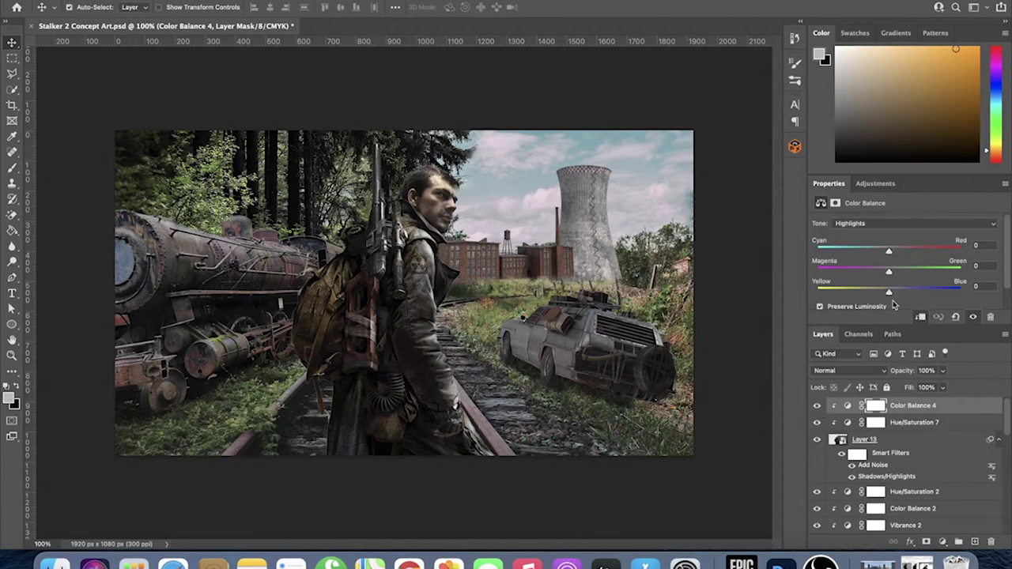
left_click_drag(895, 253, 890, 272)
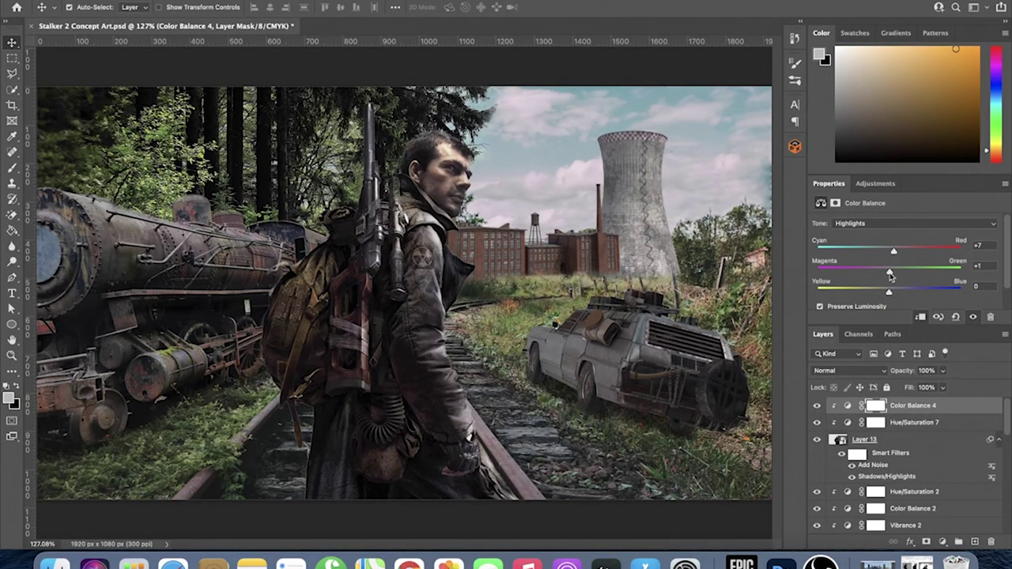
left_click(896, 224)
left_click(894, 214)
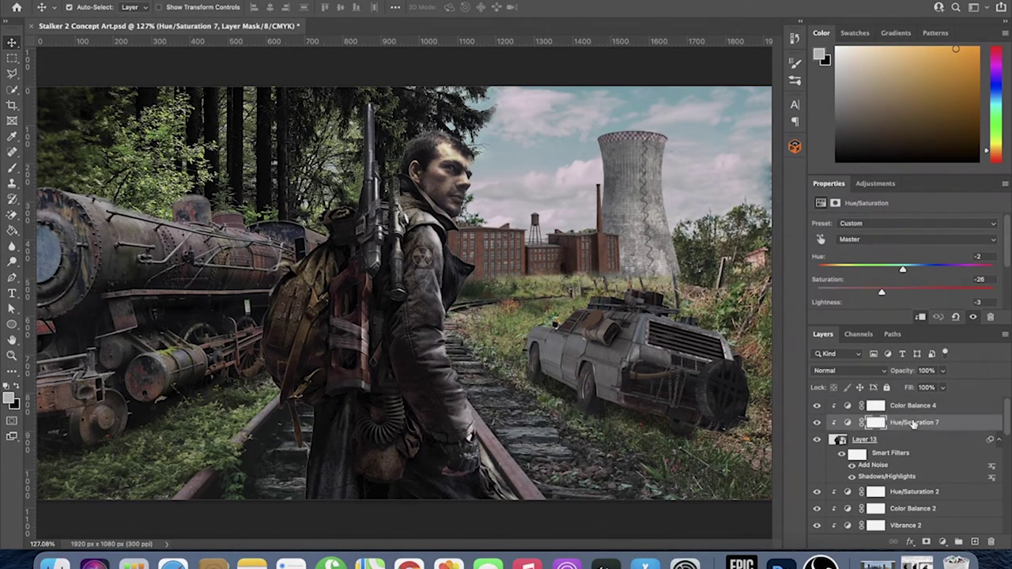